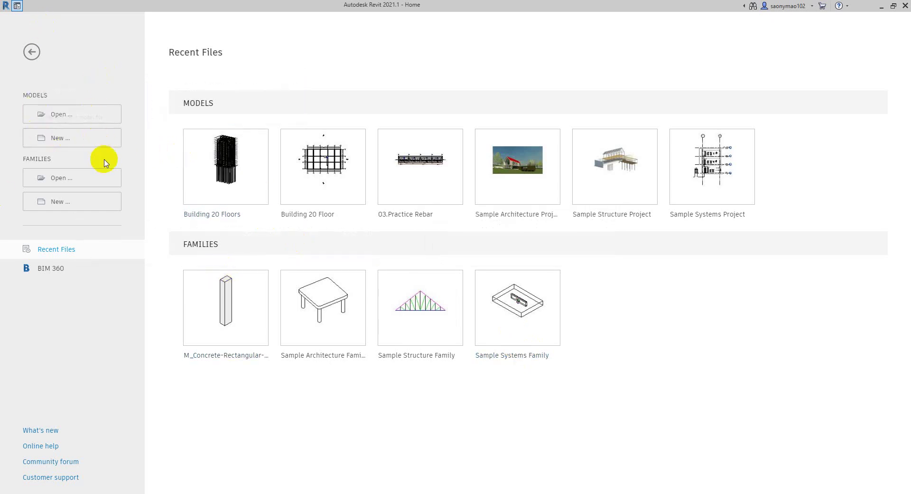
Step: Create a new Revit project from the Metric Structural Template
left_click(70, 138)
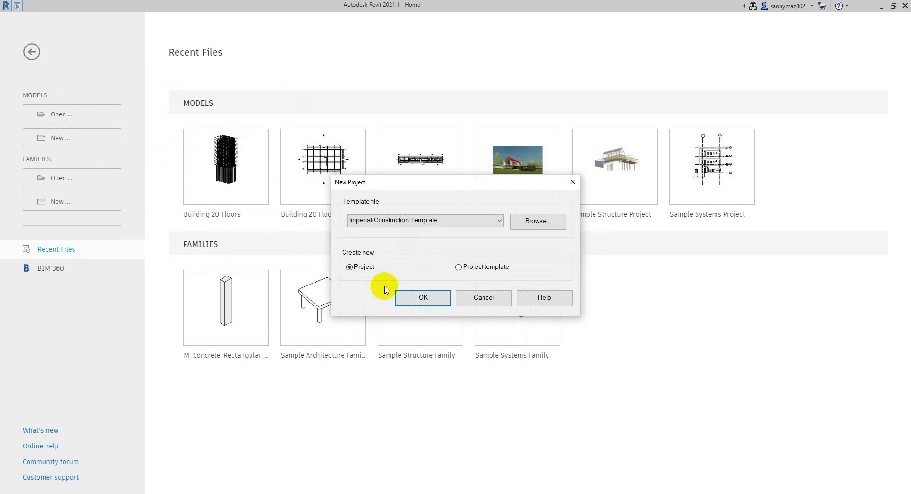
left_click(387, 220)
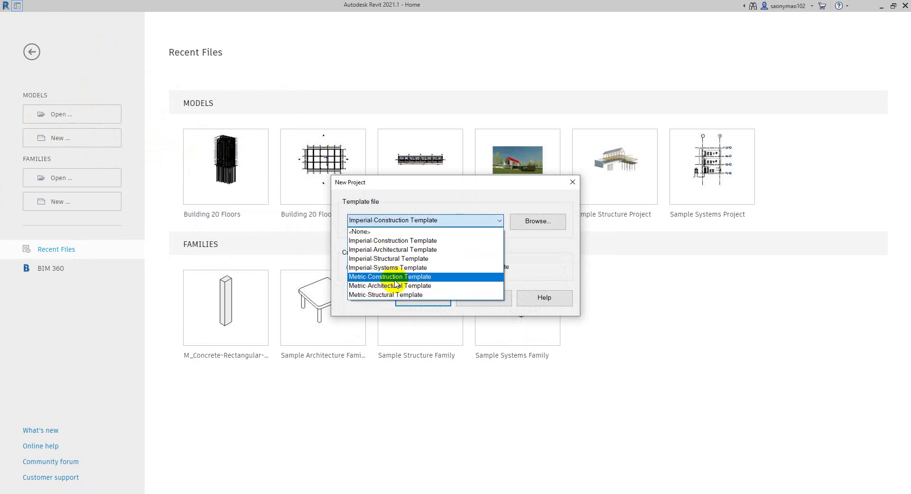
left_click(393, 295)
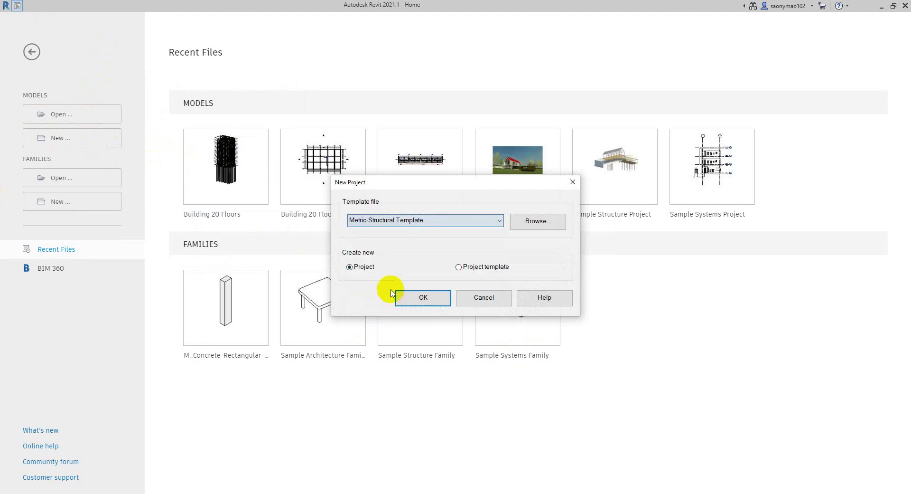
left_click(417, 298)
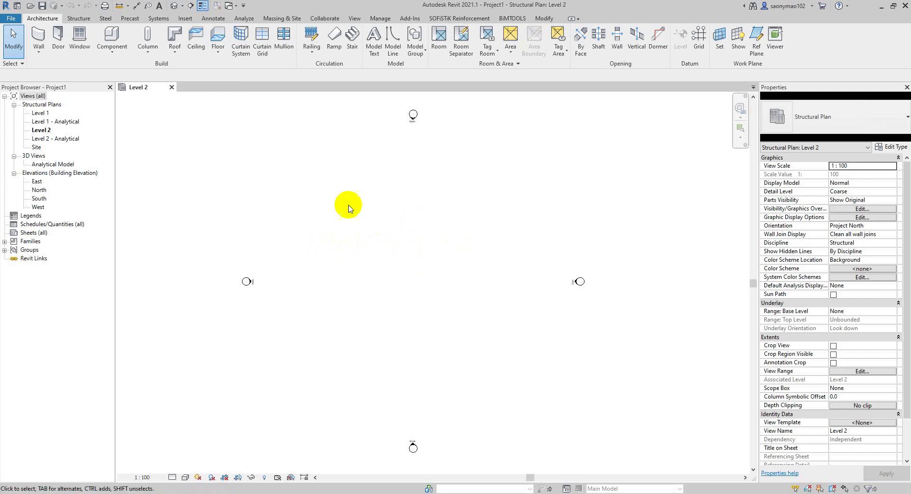
Step: Draw the first horizontal grid line, grid 1, across the Level 2 plan
left_click(79, 18)
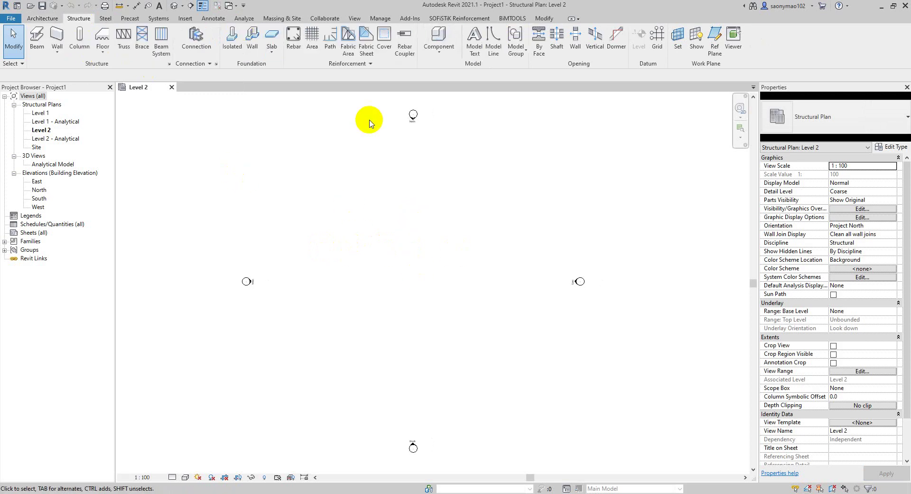
left_click(657, 37)
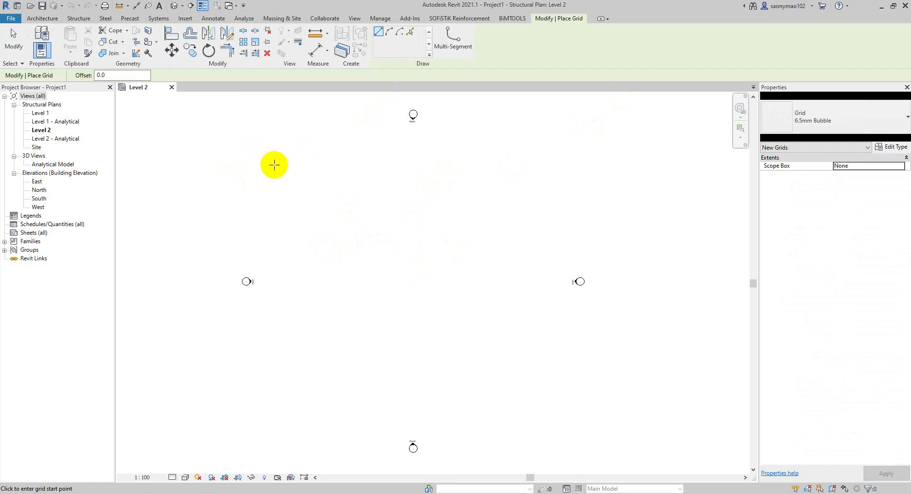
left_click(275, 164)
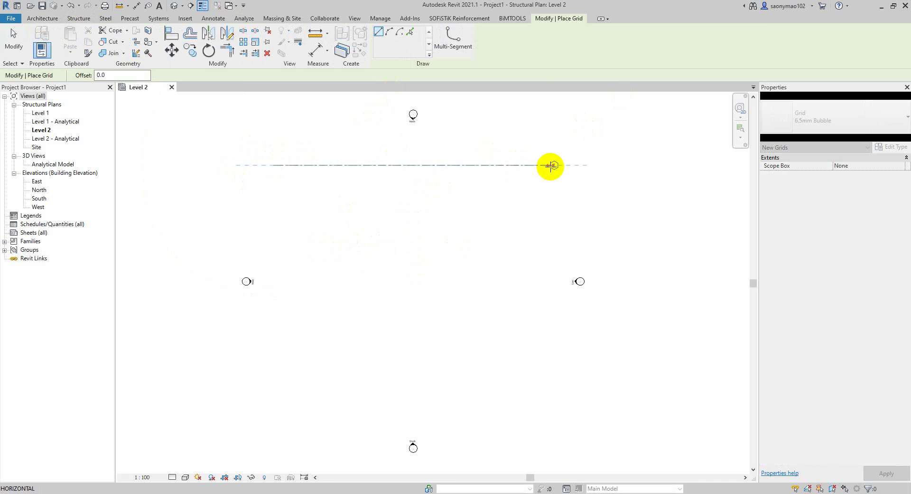
left_click(556, 165)
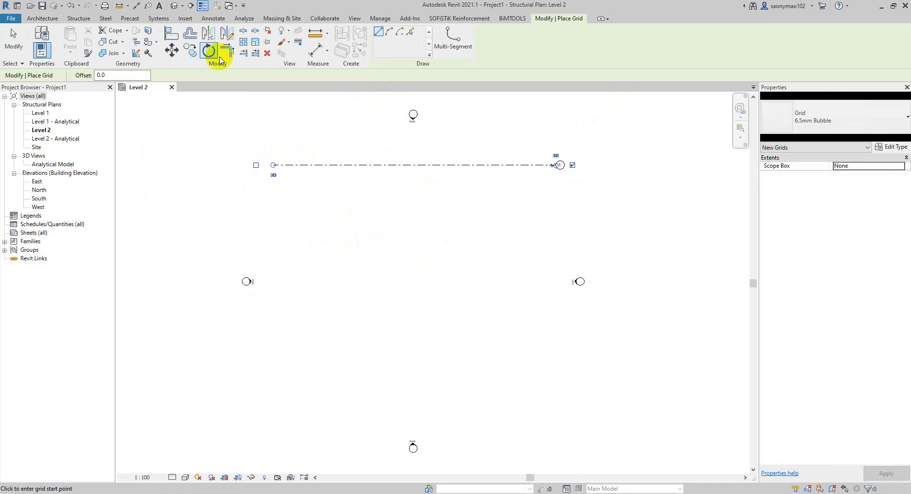
Step: Add grids 2, 3 and 4 below grid 1 at offsets of 7000, 6200 and 7000
left_click(411, 34)
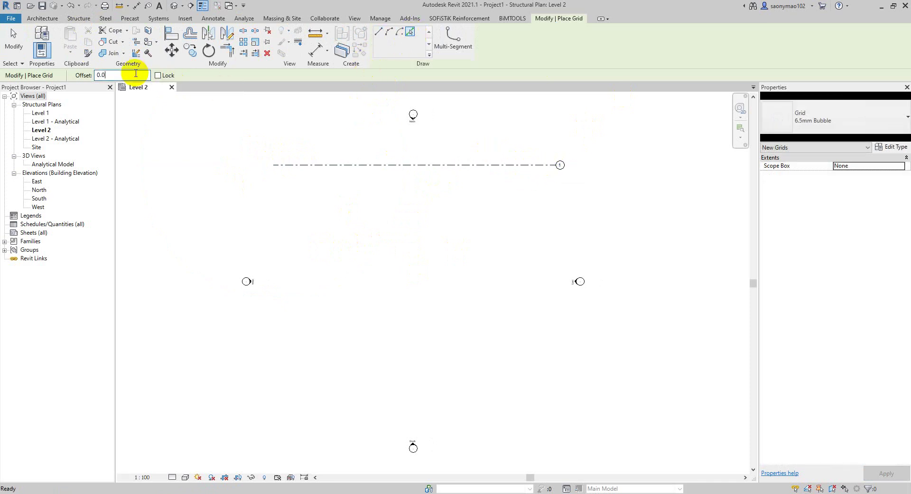
left_click_drag(133, 75, 79, 75)
type("7000")
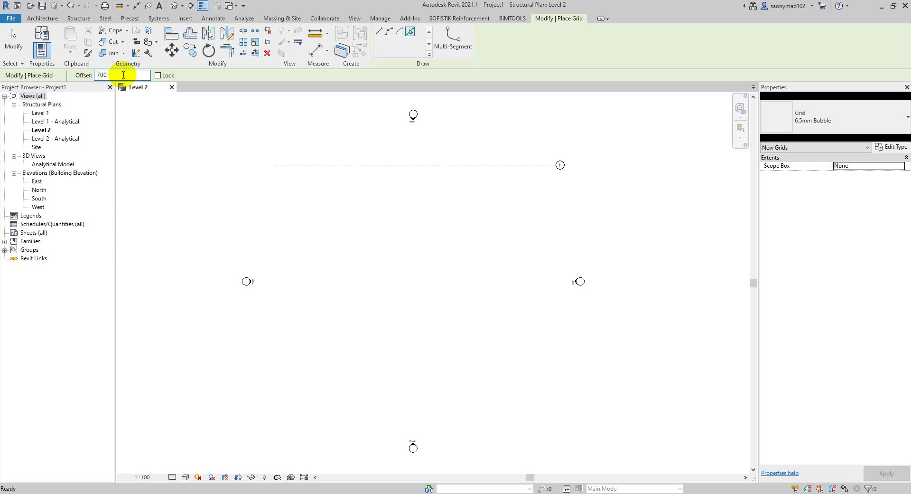
left_click(320, 166)
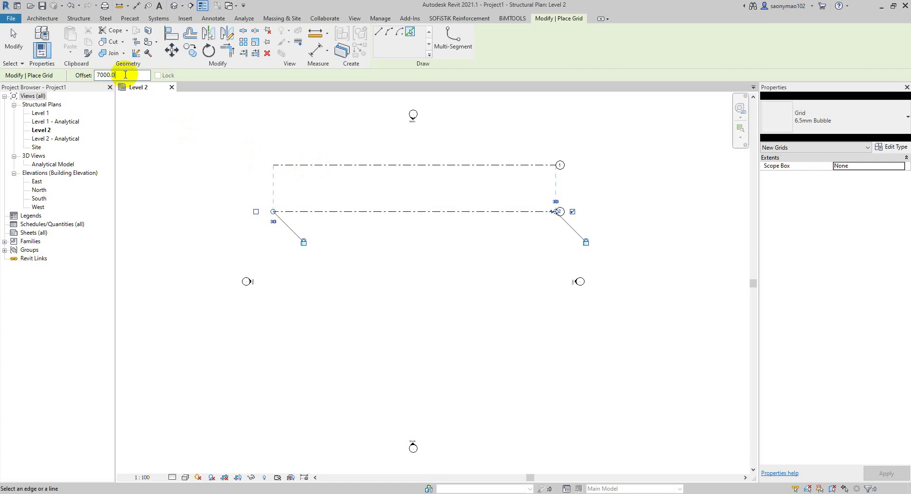
left_click_drag(125, 75, 92, 74)
type("5200")
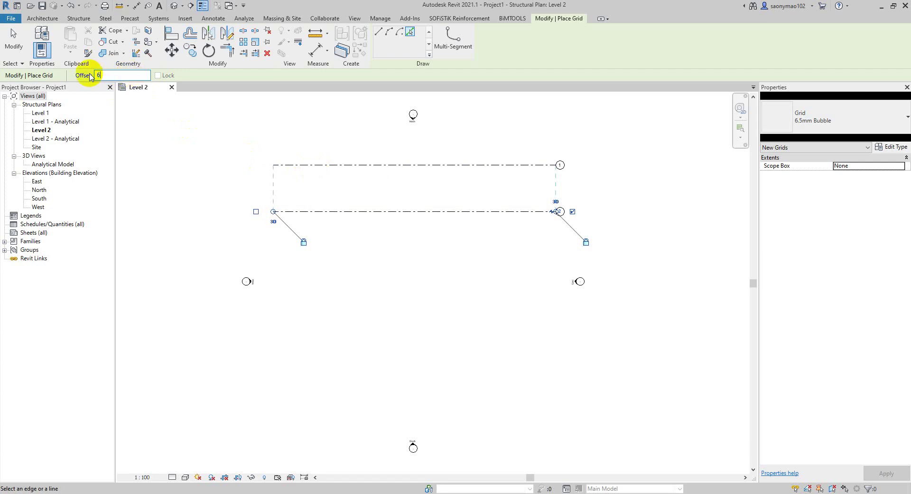
left_click(410, 212)
left_click_drag(129, 76, 73, 81)
type("7000")
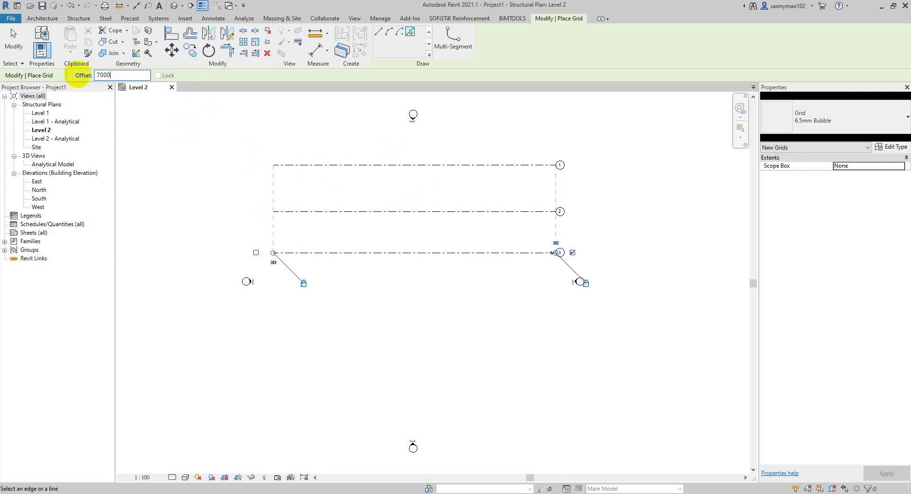
left_click(356, 252)
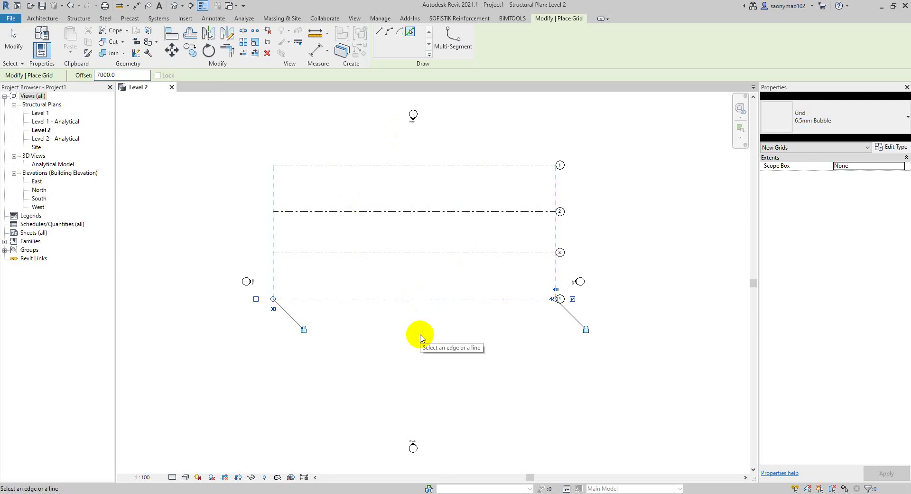
key("Escape")
key("Escape")
left_click_drag(546, 347, 386, 158)
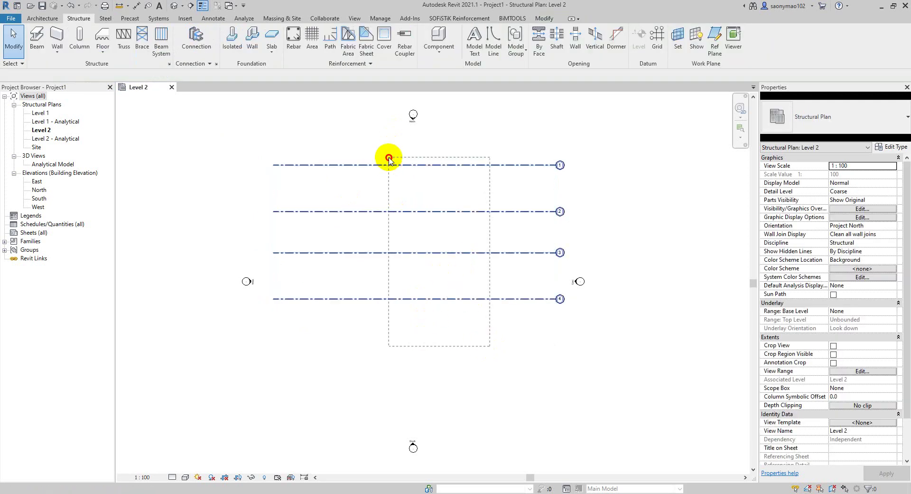
Step: Nudge horizontal grids 1–4 slightly downward, then start a new vertical grid
key("Down")
key("Down")
key("Down")
key("Down")
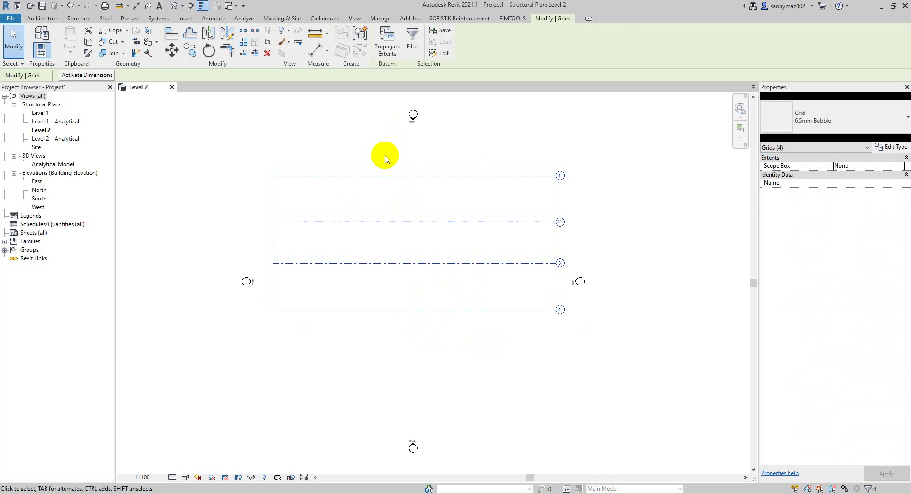
key("Down")
key("Down")
key("Down")
key("Down")
key("Down")
key("Down")
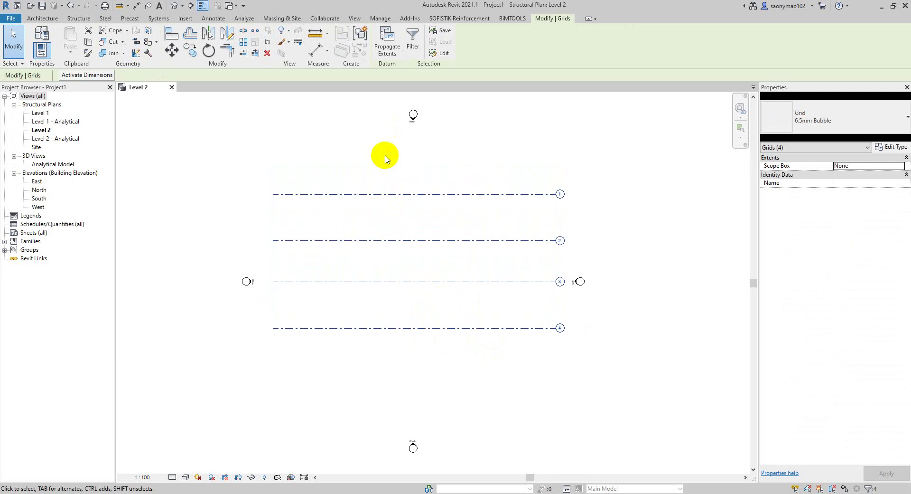
left_click(475, 373)
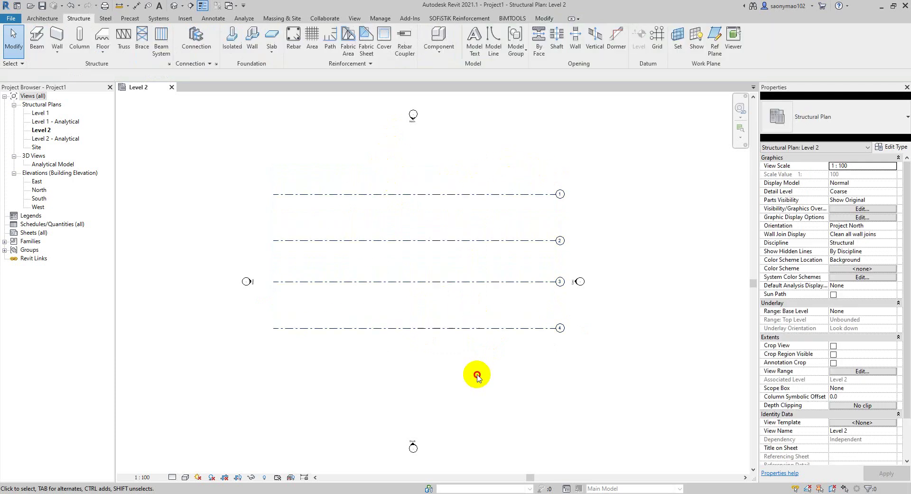
left_click_drag(503, 371, 363, 176)
key("Down")
key("Down")
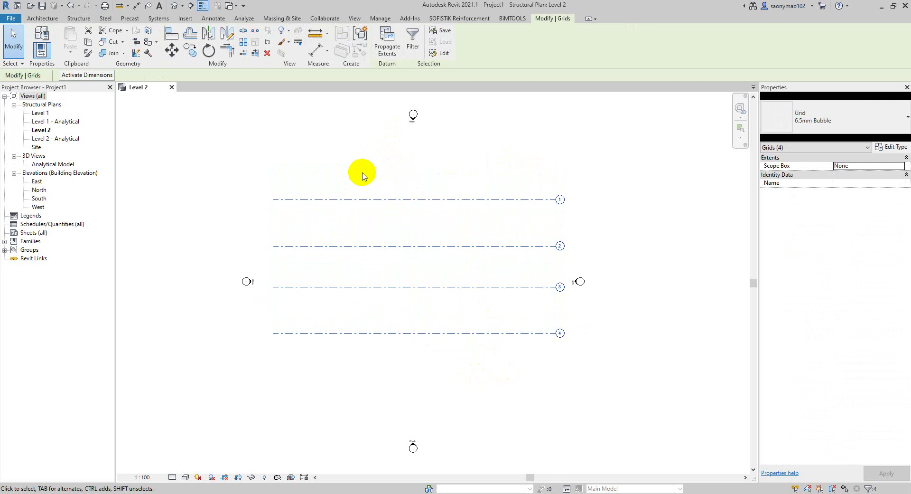
key("Down")
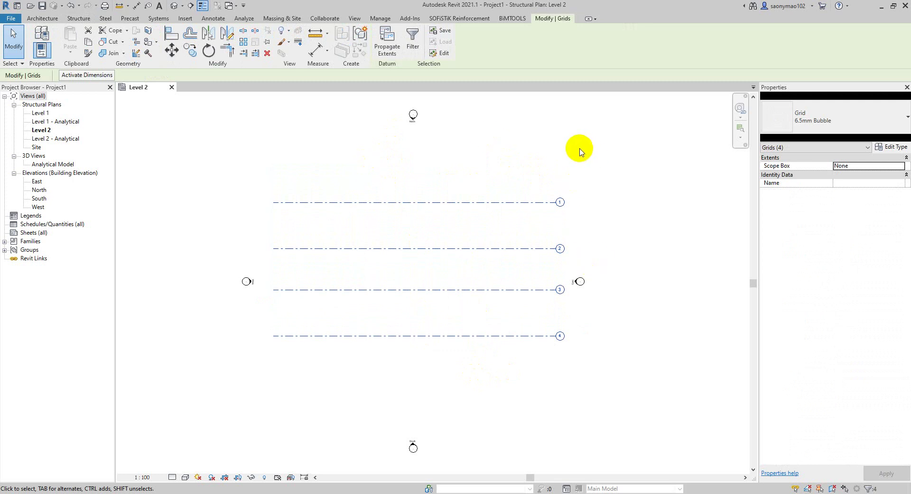
left_click(579, 151)
left_click_drag(372, 386, 316, 166)
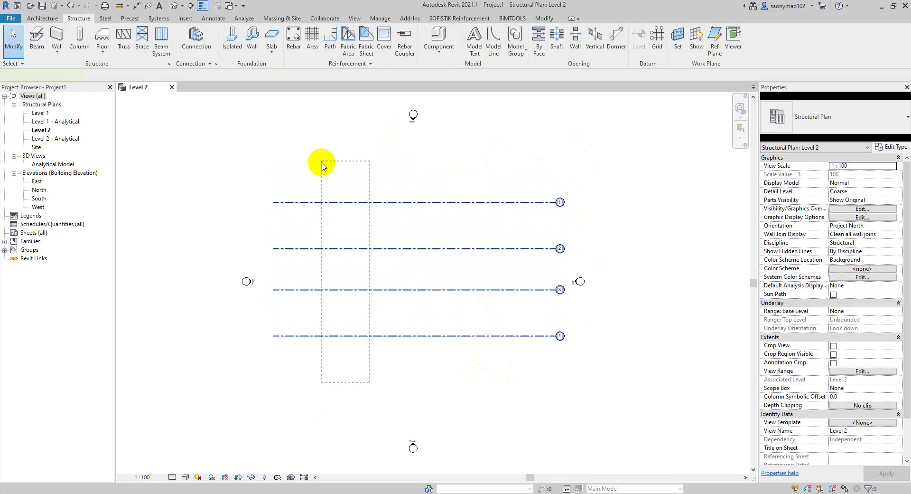
left_click(513, 181)
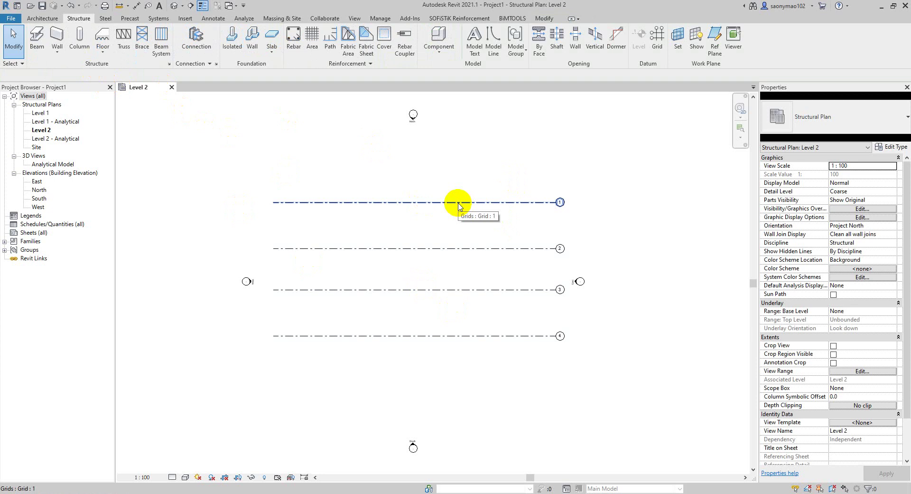
left_click(657, 38)
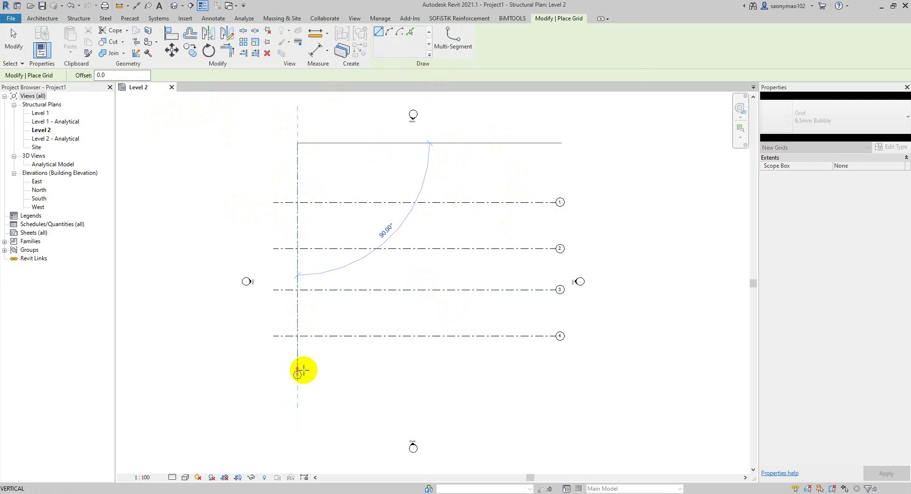
Step: Finish vertical grid 5 across grids 1–4 and shorten its top end
left_click(302, 369)
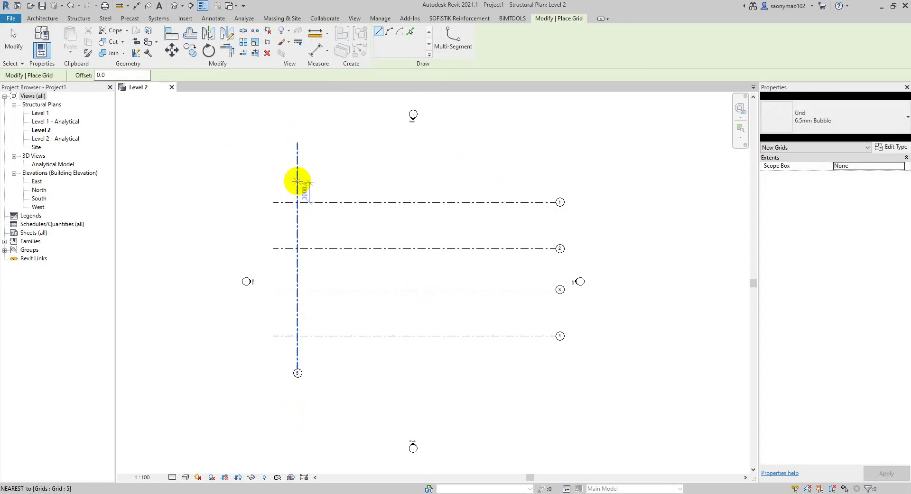
key("Escape")
left_click(298, 156)
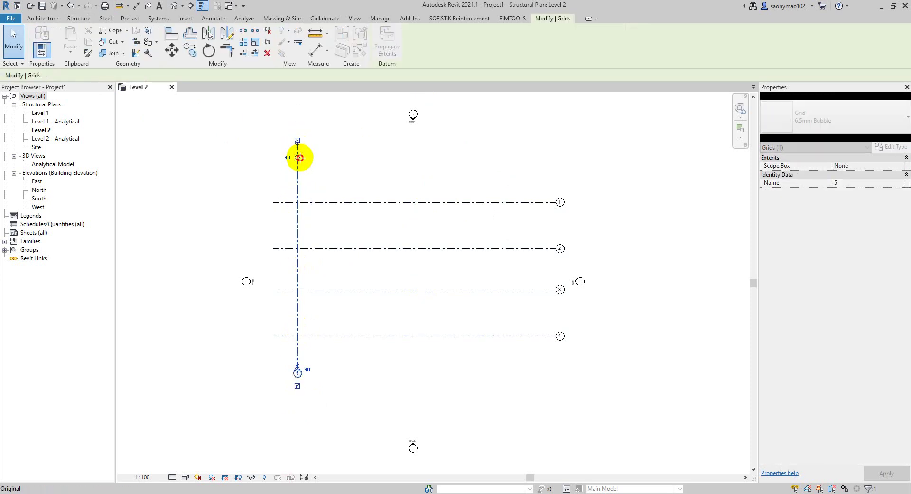
left_click_drag(298, 152, 298, 157)
left_click(353, 184)
left_click(300, 185)
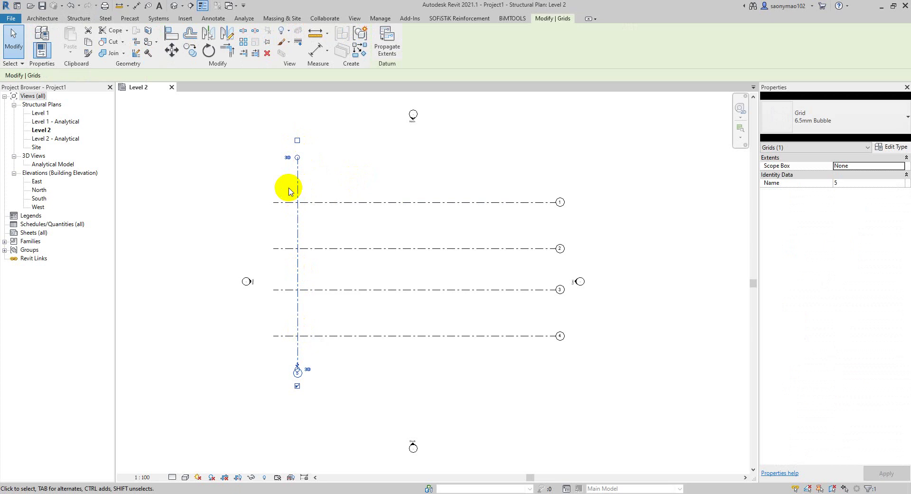
left_click(332, 164)
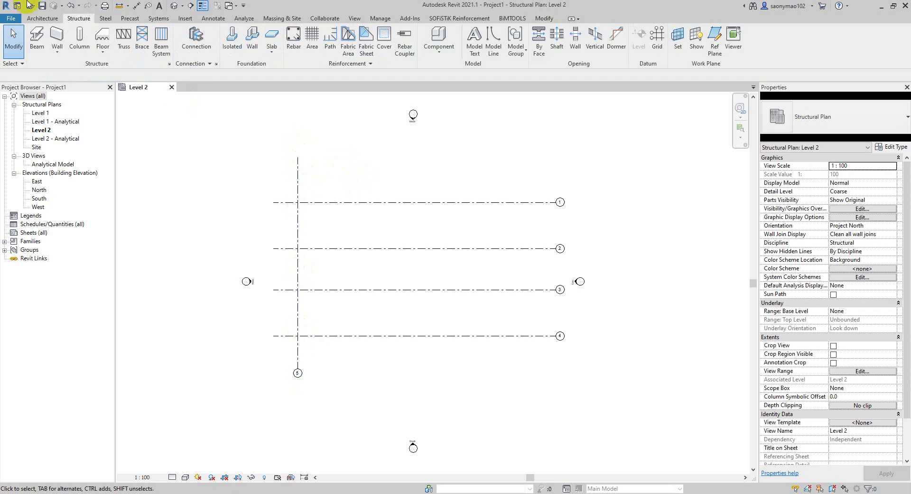
Step: Add grids 6, 7 and 8 right of grid 5 at offsets of 6200, 7000 and 8000
left_click(657, 36)
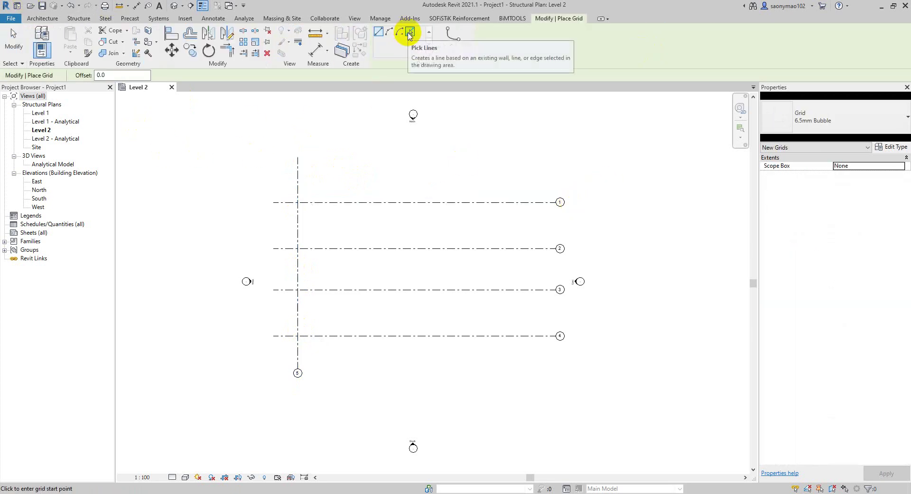
left_click(409, 35)
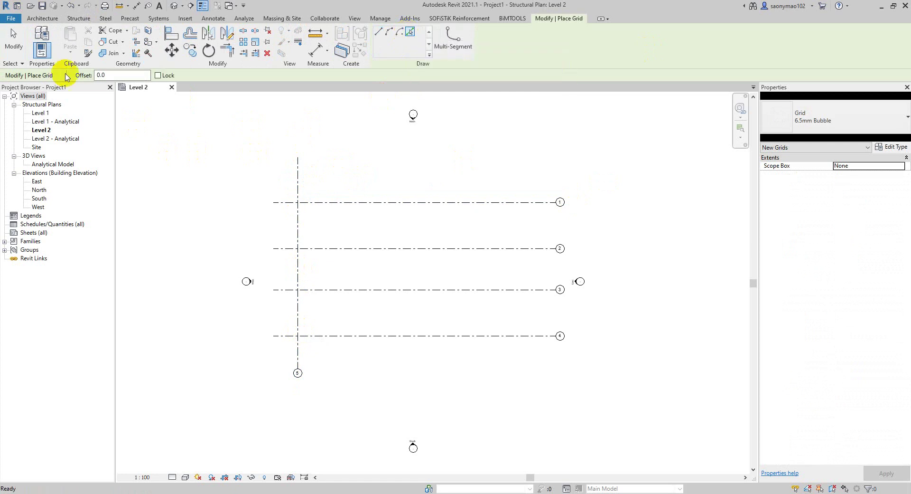
left_click(122, 72)
left_click_drag(127, 74, 81, 81)
type("6200")
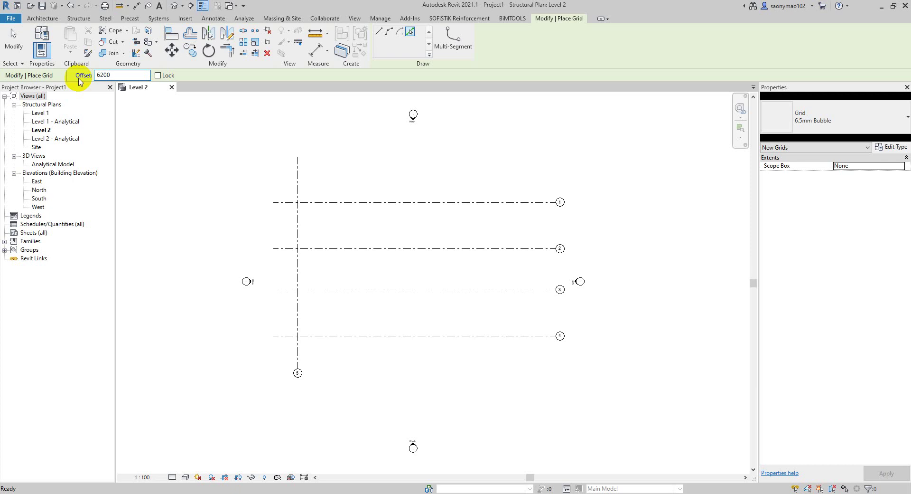
left_click(301, 274)
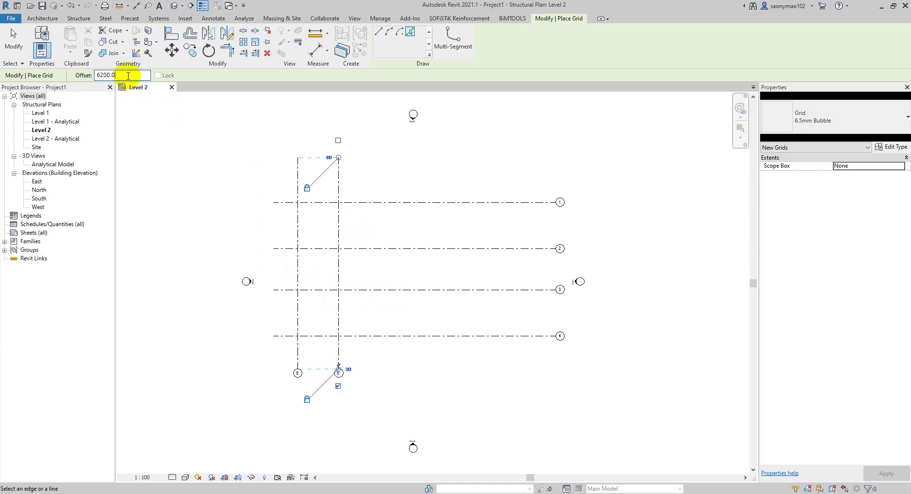
double_click(91, 75)
type("7000")
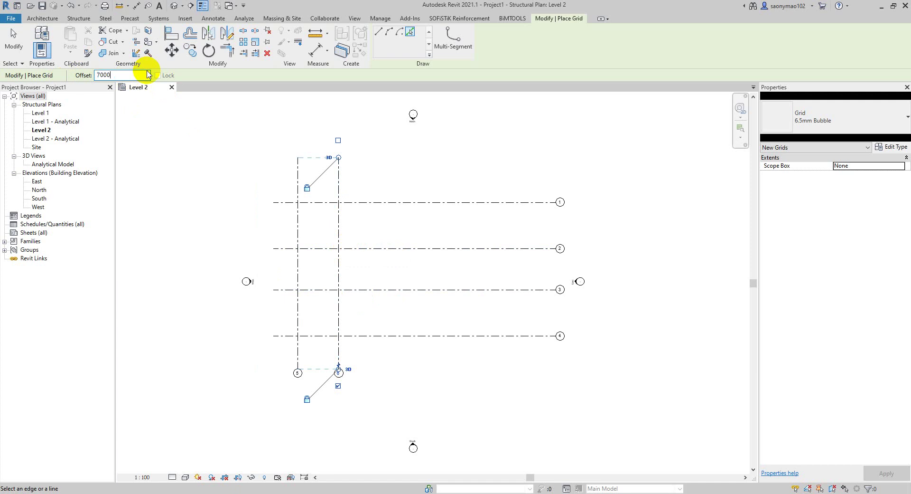
left_click(339, 235)
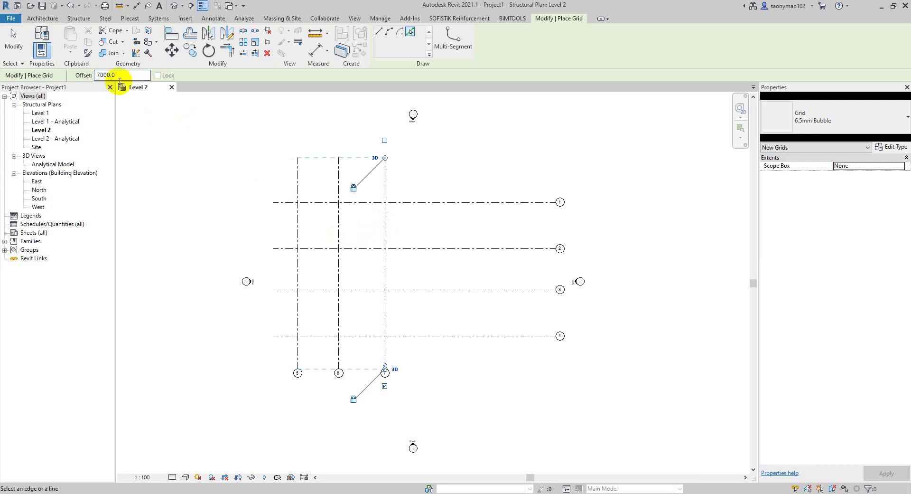
double_click(104, 75)
type("8000")
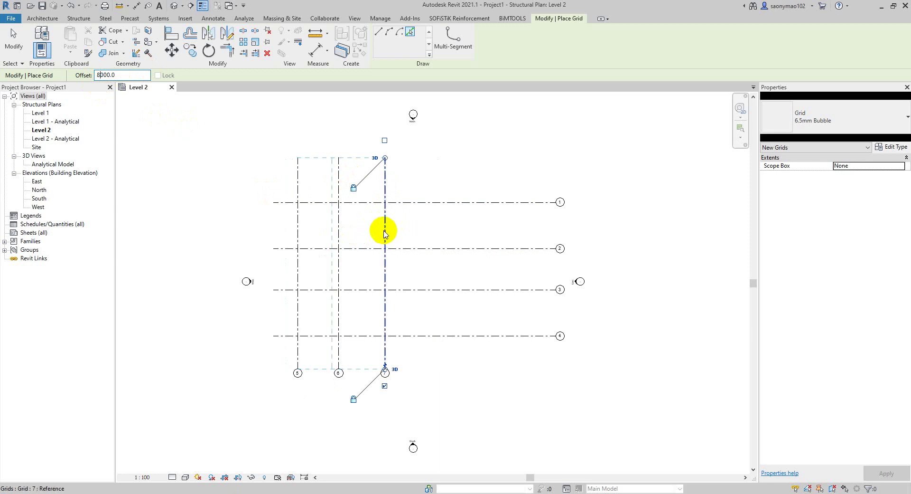
left_click(386, 231)
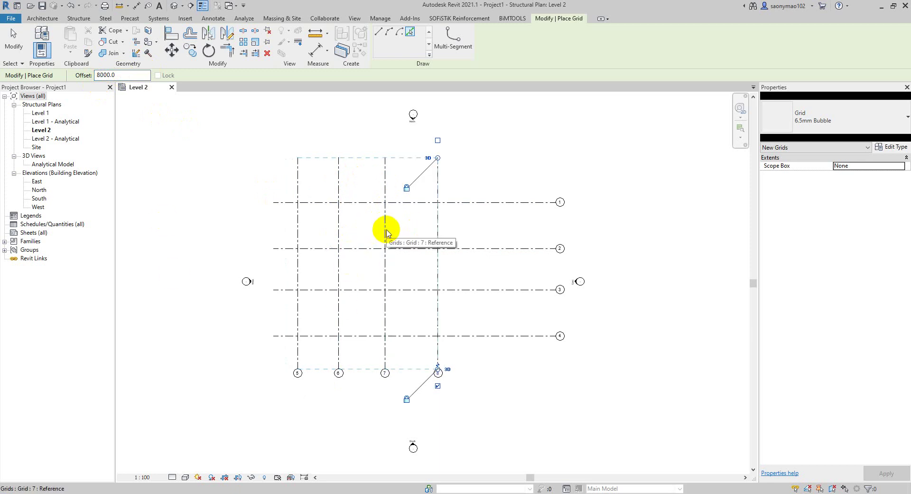
key("Escape")
key("Escape")
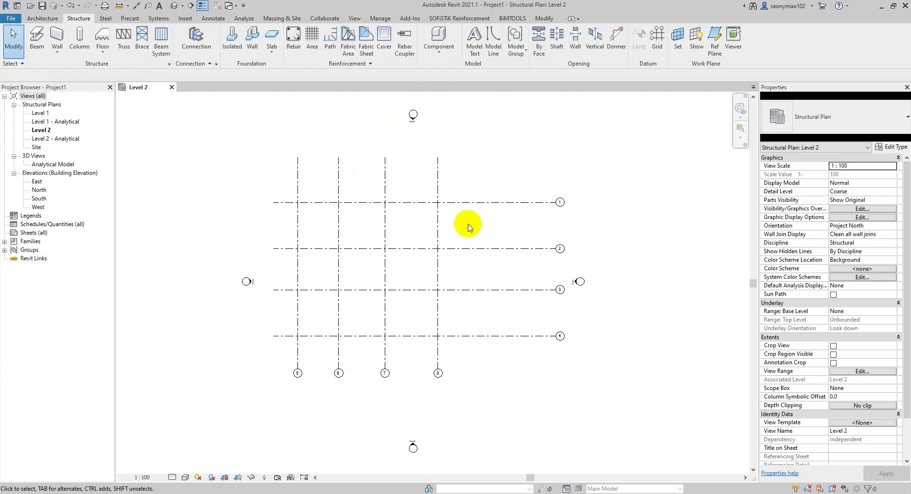
Step: Delete grids 6, 7 and 8 and relabel grid 5 as A
left_click_drag(468, 227, 321, 228)
key("Delete")
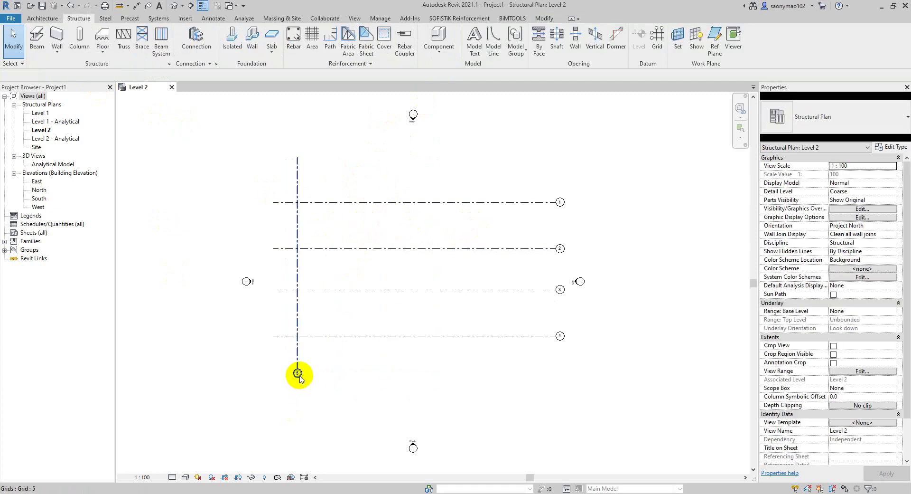
left_click(299, 378)
left_click(298, 374)
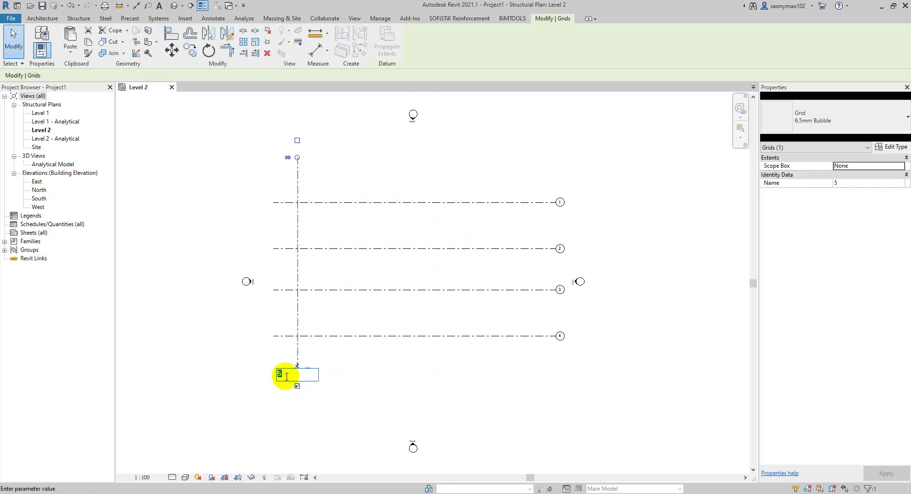
type("A")
key("Return")
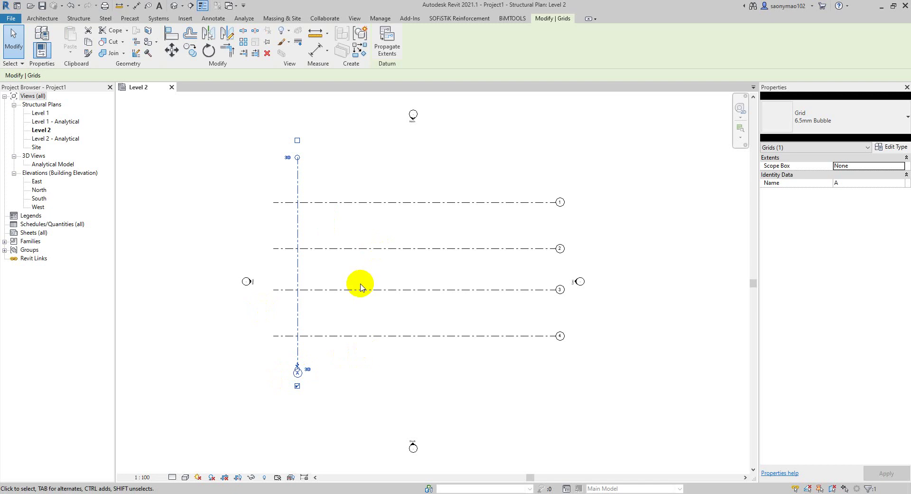
key("Escape")
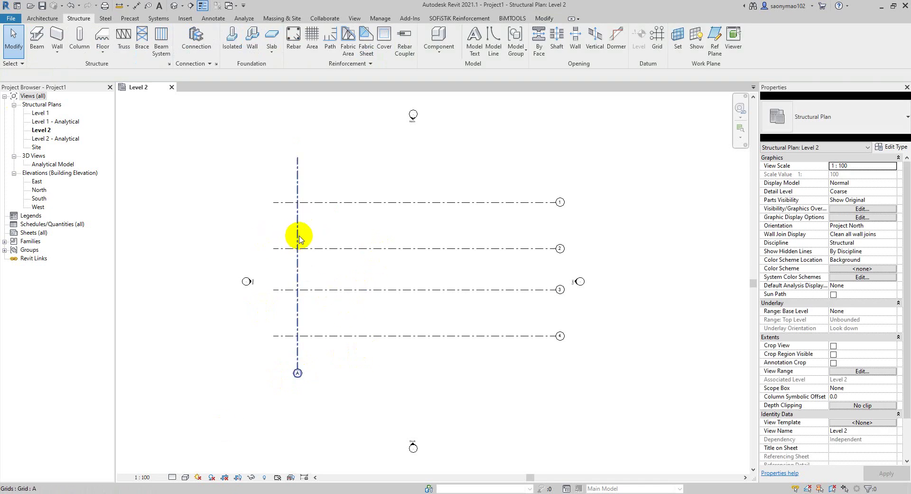
Step: Select grid A and start the Grid tool again
left_click(298, 237)
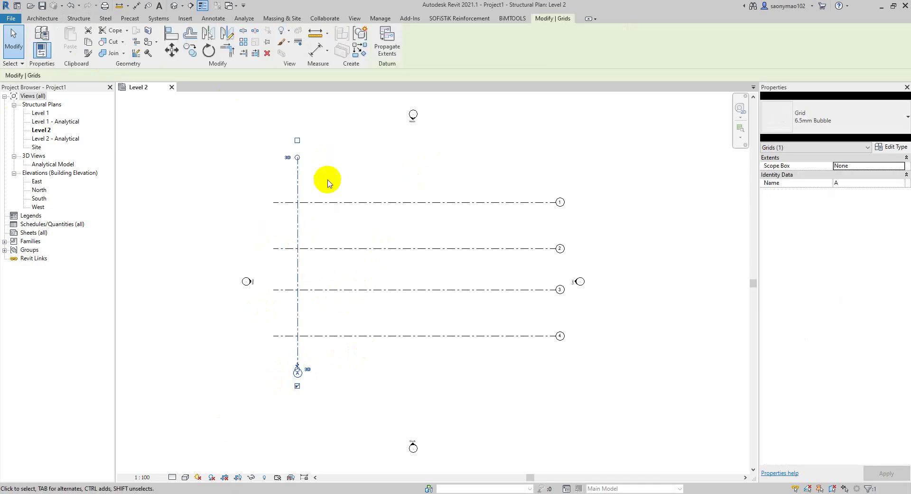
left_click(79, 18)
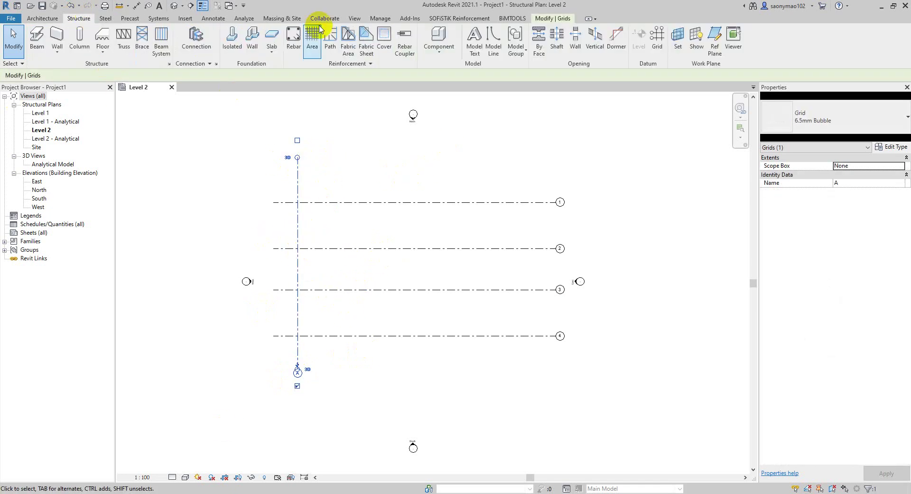
left_click(656, 40)
Step: Offset grids B, C and D from grid A at 6200, 7000 and 8000
left_click(410, 31)
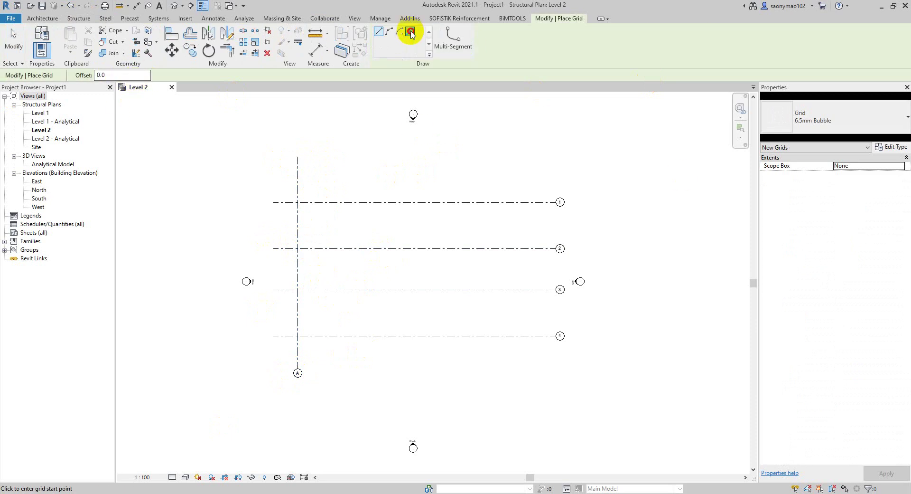
double_click(132, 78)
type("6200")
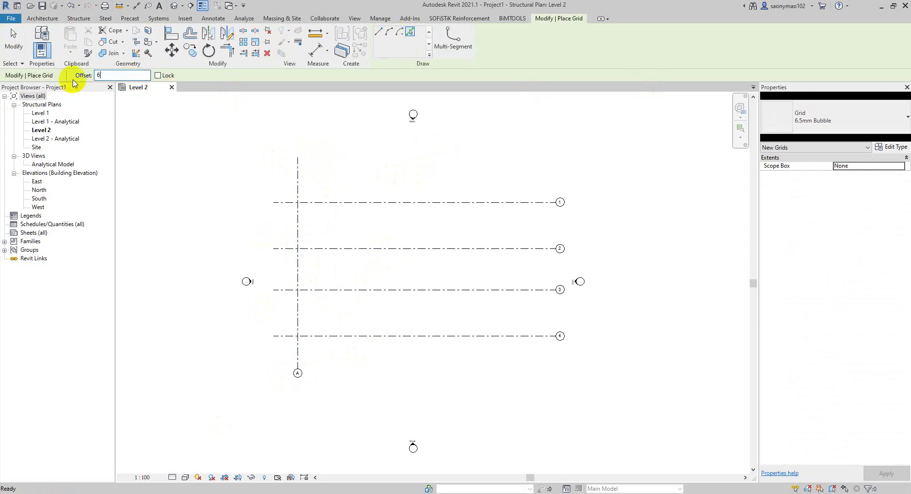
left_click(301, 233)
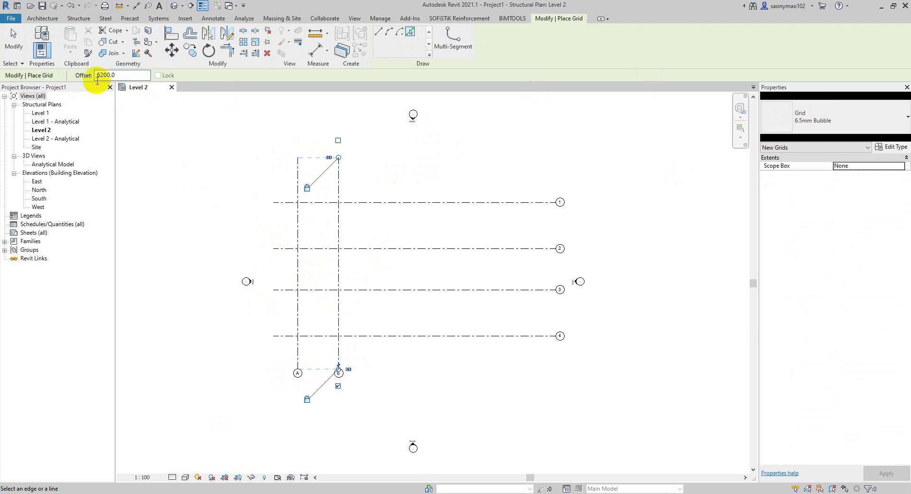
left_click_drag(103, 76, 86, 78)
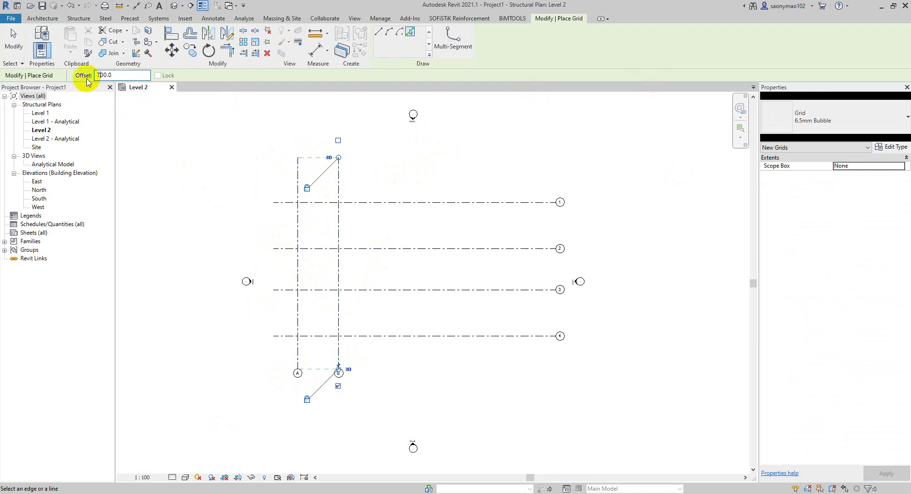
left_click(340, 233)
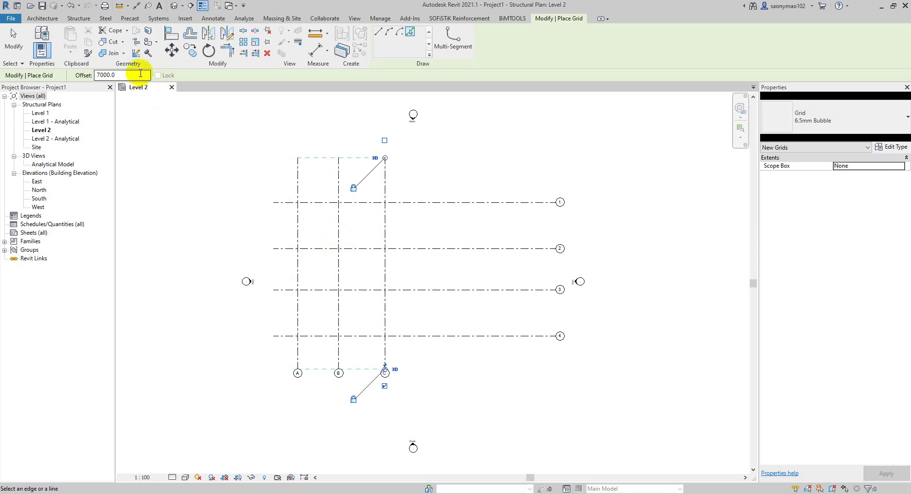
left_click_drag(100, 75, 79, 82)
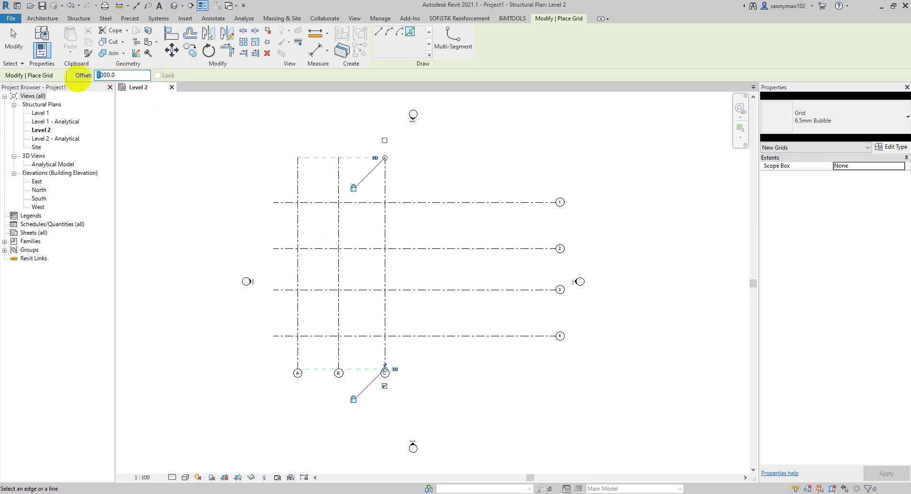
type("8")
left_click(385, 218)
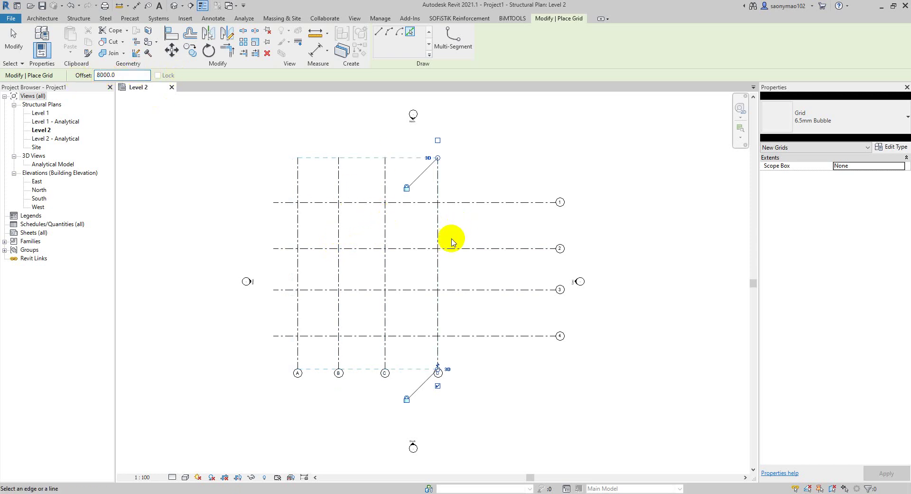
key("Escape")
key("Escape")
left_click_drag(387, 229, 250, 206)
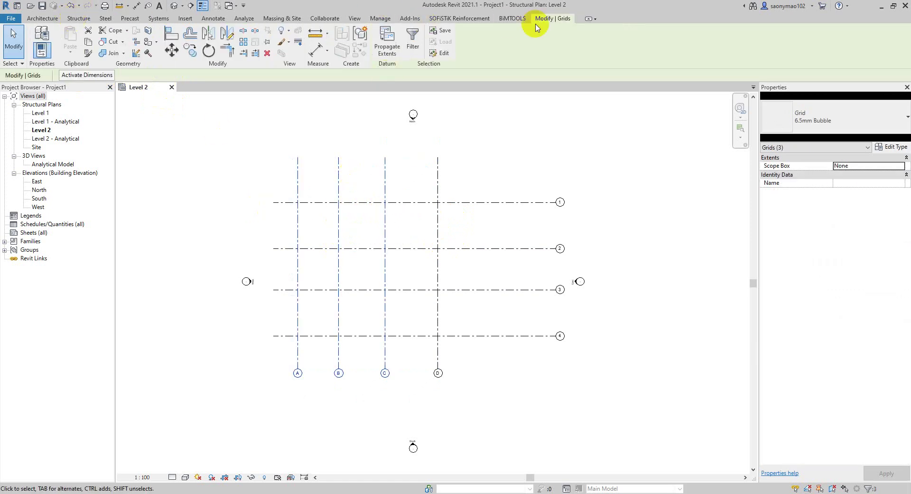
Step: Mirror grids A–C across grid D to create E, F and G, then nudge all seven left
left_click(209, 33)
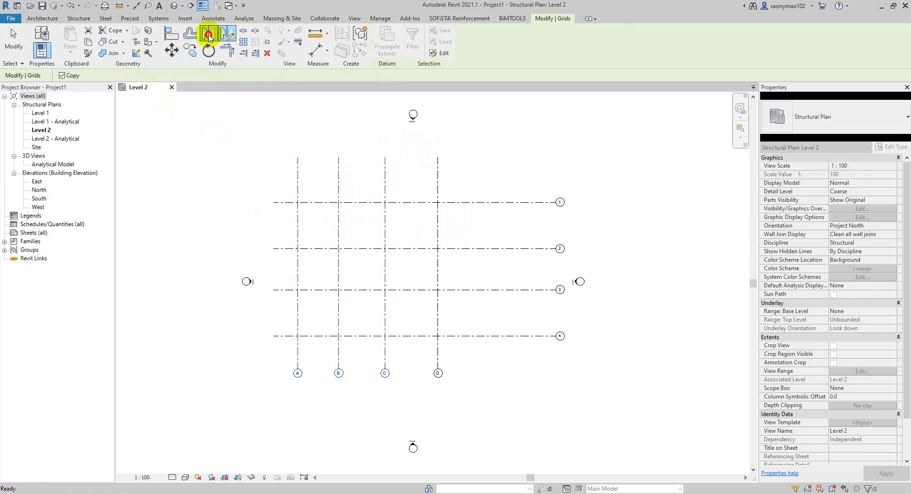
left_click(438, 313)
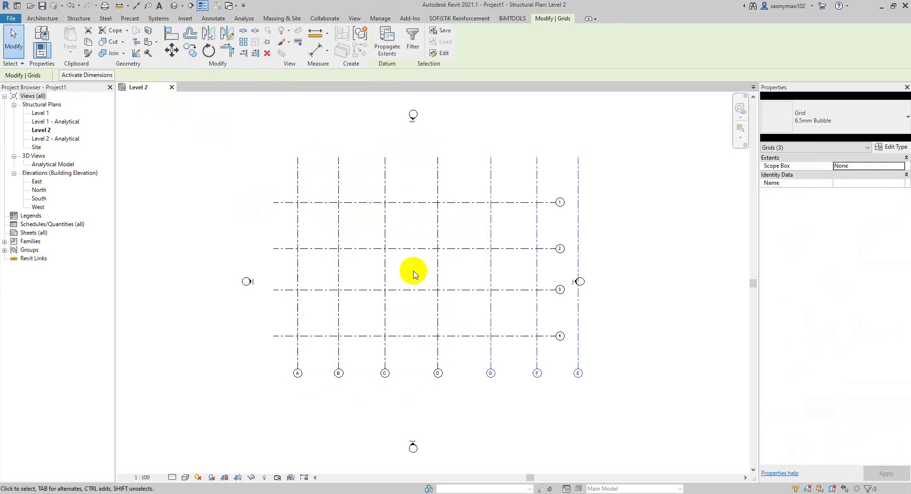
key("Escape")
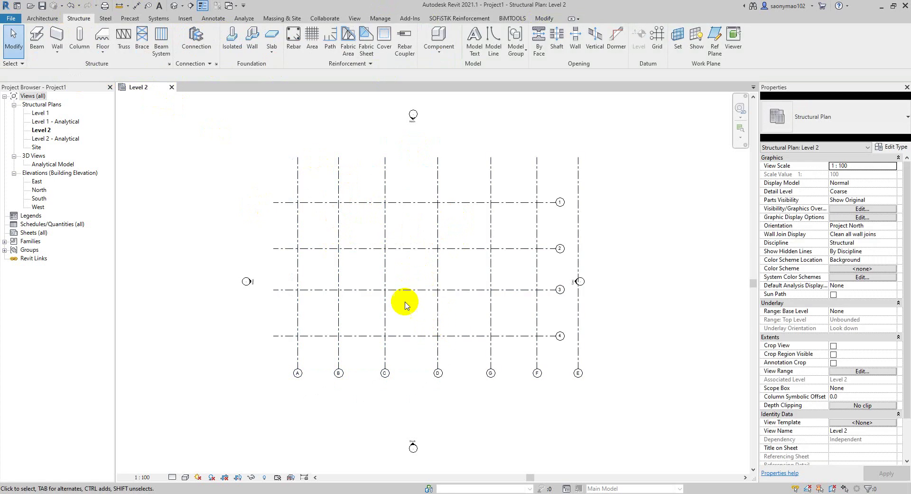
mouse_move(607, 317)
left_mouse_down()
mouse_move(454, 309)
mouse_move(294, 317)
left_mouse_up()
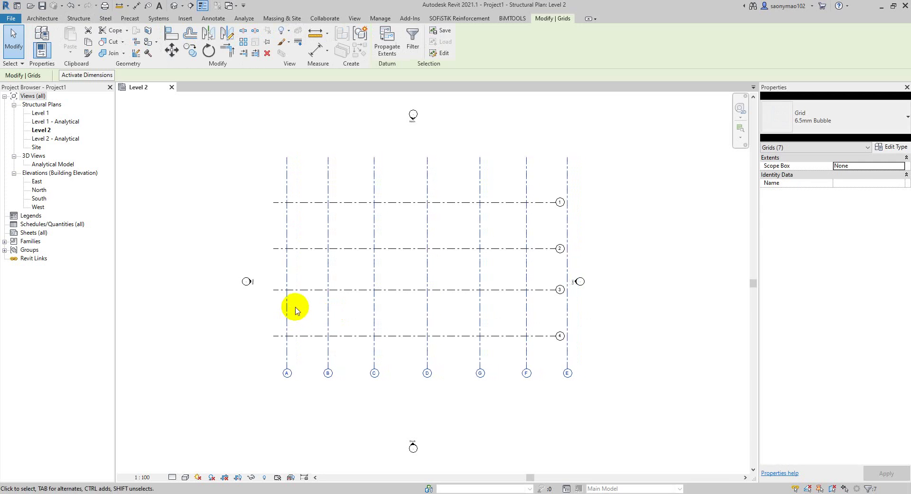
key("Left")
key("Left")
key("Left")
key("Left")
key("Escape")
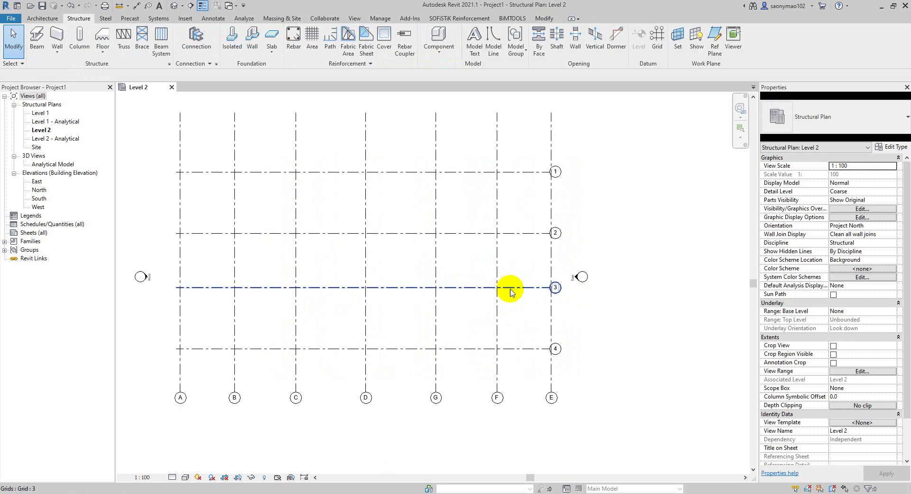
Step: Nudge the seven vertical grids left and extend grids 1–4 past grid A on the left
middle_click_drag(545, 315, 536, 319)
left_click_drag(572, 356, 258, 370)
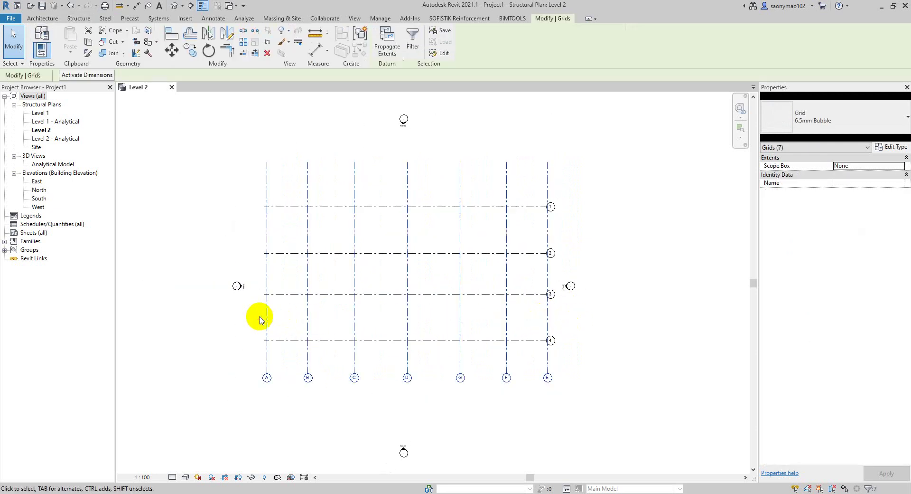
key("Left")
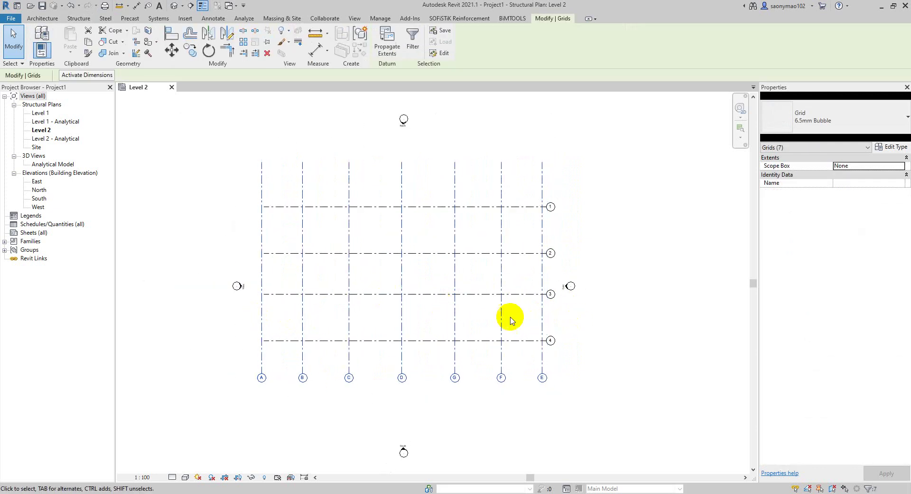
key("Left")
left_click(375, 294)
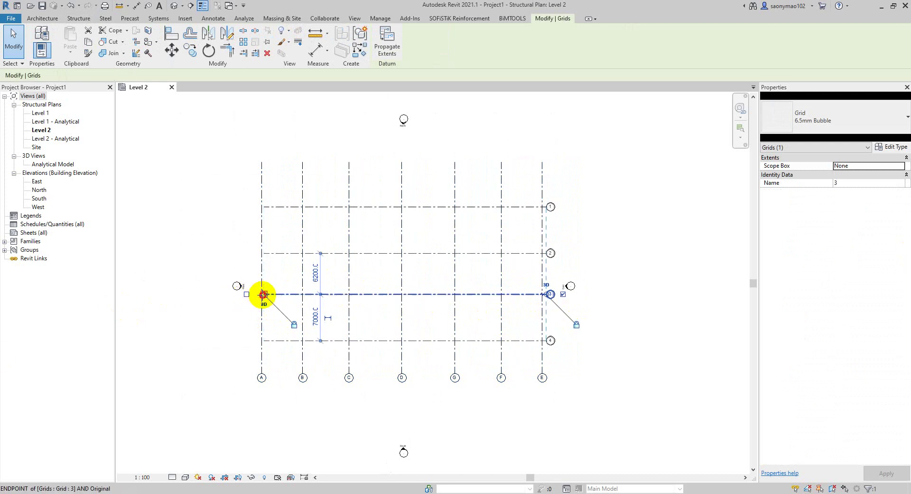
left_click_drag(265, 294, 248, 295)
Step: Stretch the right ends of grids 1–4 beyond grid G and center the layout
scroll(541, 309, "up", 1)
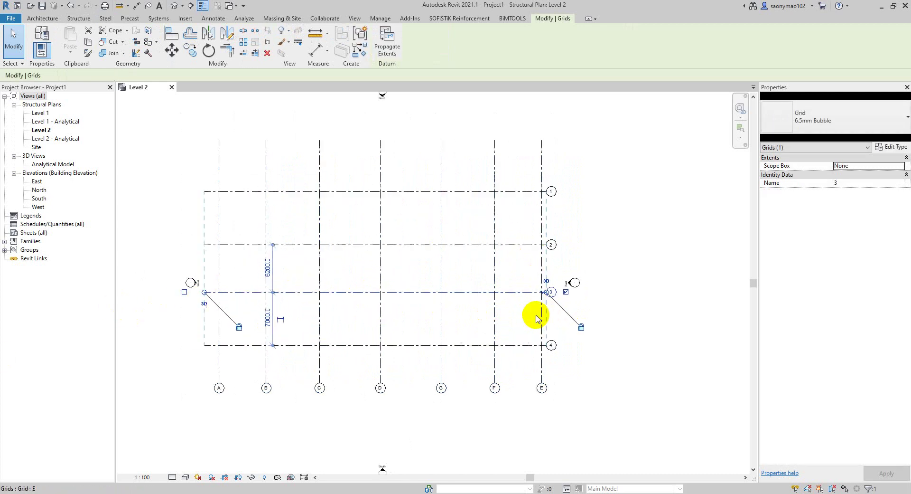
left_click(609, 340)
left_click(527, 292)
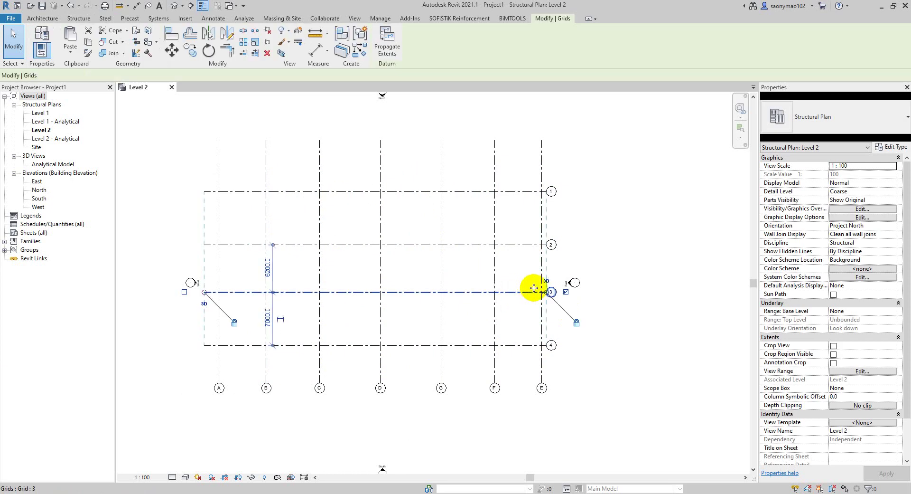
left_click_drag(545, 294, 556, 292)
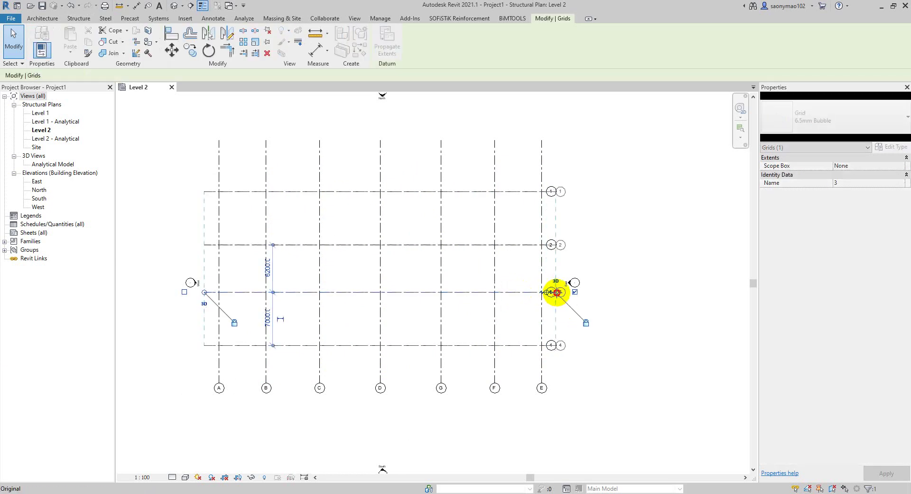
left_click(638, 235)
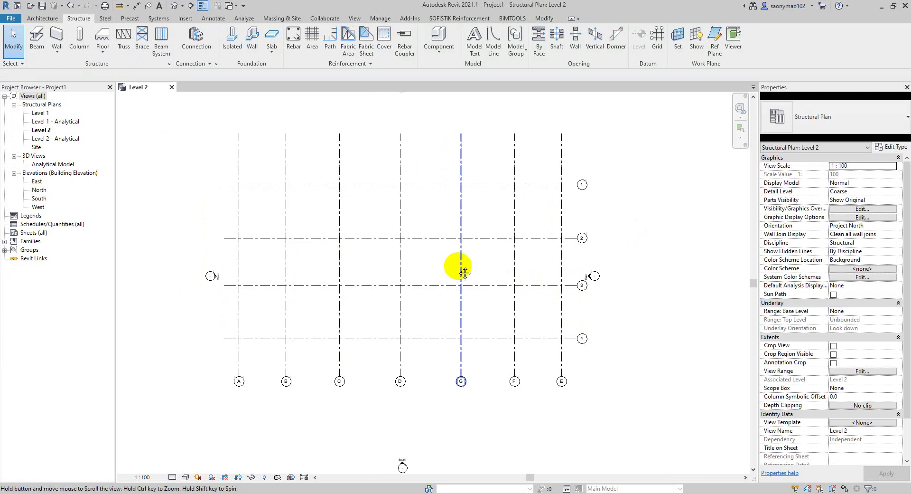
left_click(458, 356)
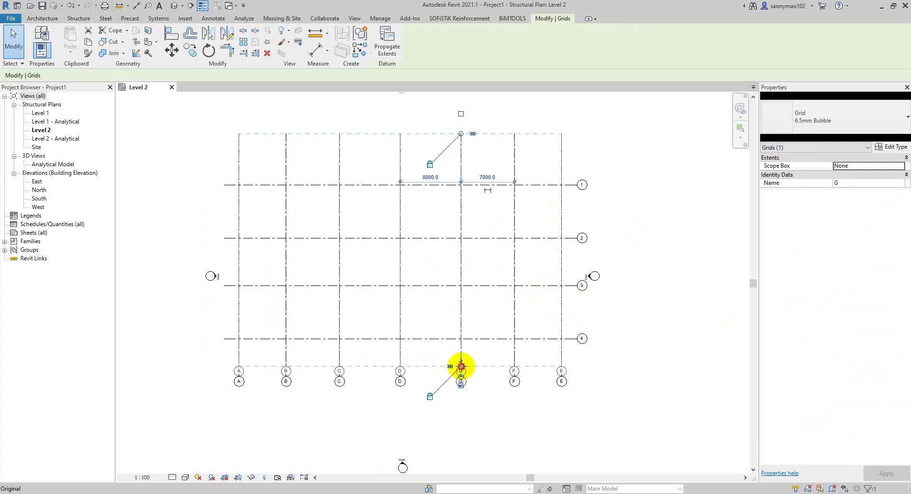
scroll(657, 274, "up", 2)
left_click(505, 293)
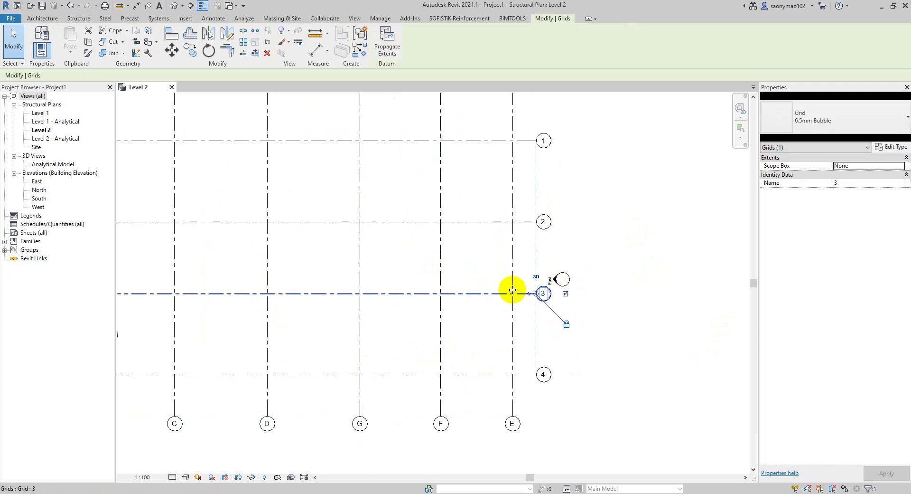
left_click_drag(536, 294, 550, 294)
left_click(592, 309)
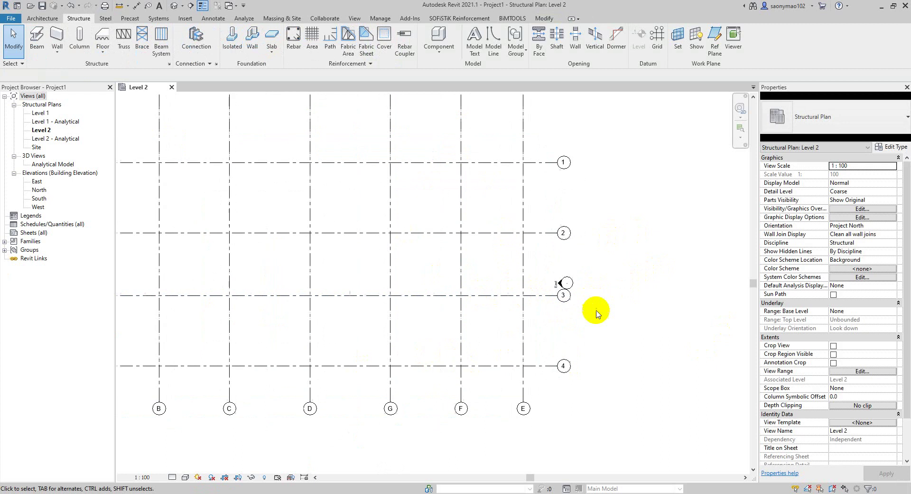
scroll(589, 304, "down", 3)
scroll(418, 294, "down", 1)
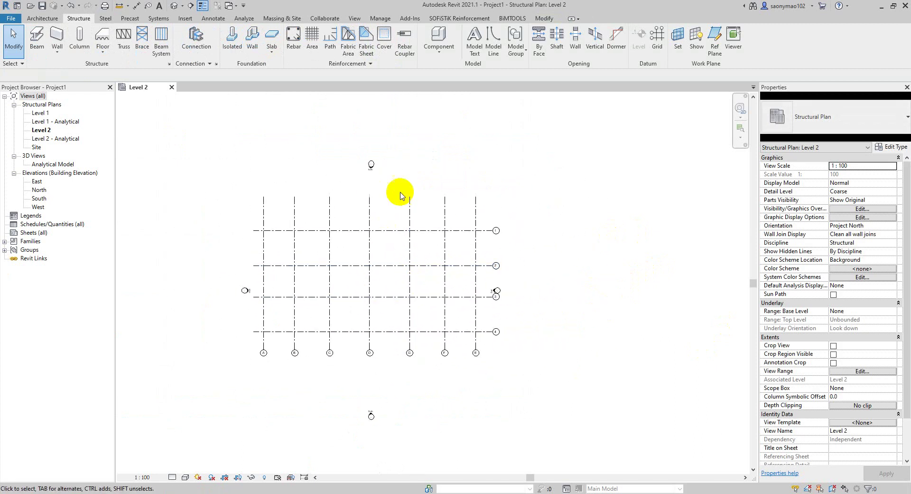
scroll(408, 284, "up", 2)
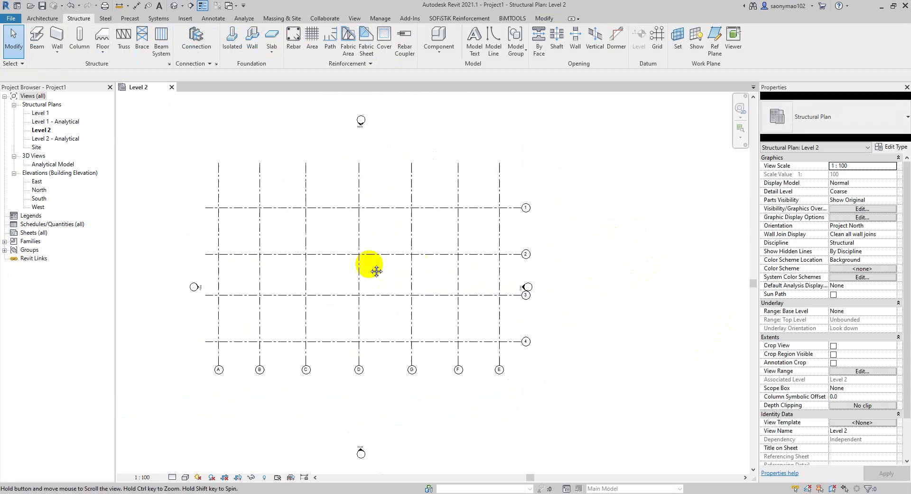
middle_click_drag(259, 212, 323, 217)
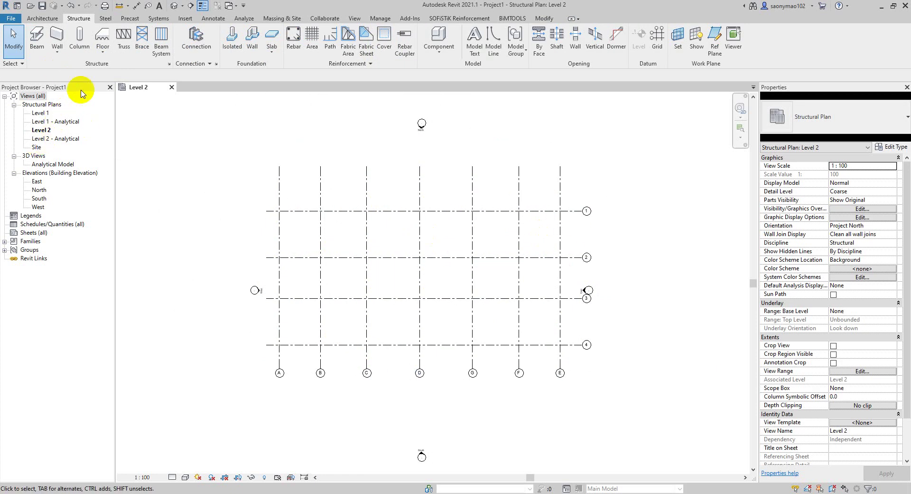
Step: In the East elevation, extend the Level 2 line to the right past grid 1
left_click(37, 181)
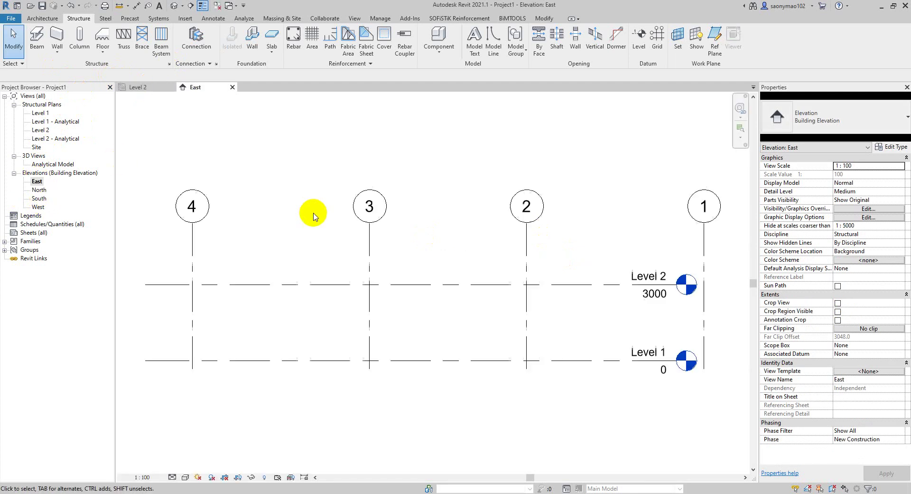
left_click(380, 224)
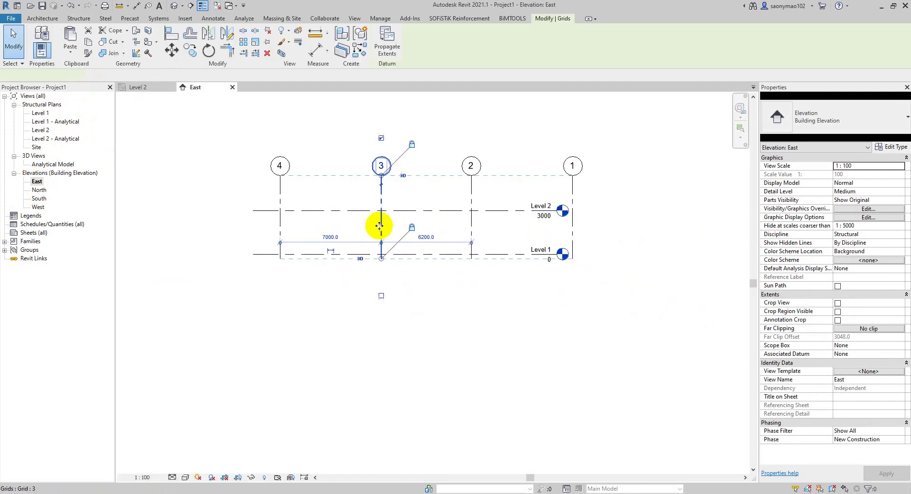
left_click(400, 210)
left_click_drag(561, 216, 622, 210)
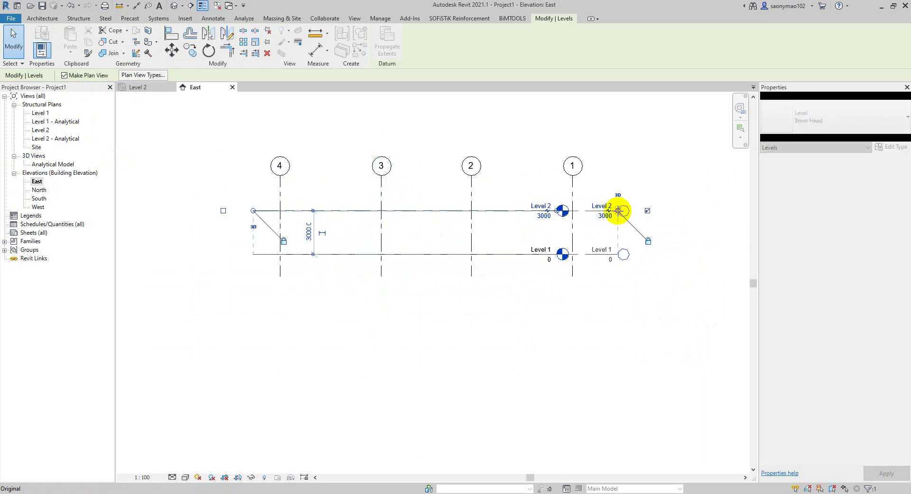
middle_click_drag(491, 282, 468, 329)
scroll(327, 232, "down", 2)
middle_click_drag(377, 163, 357, 334)
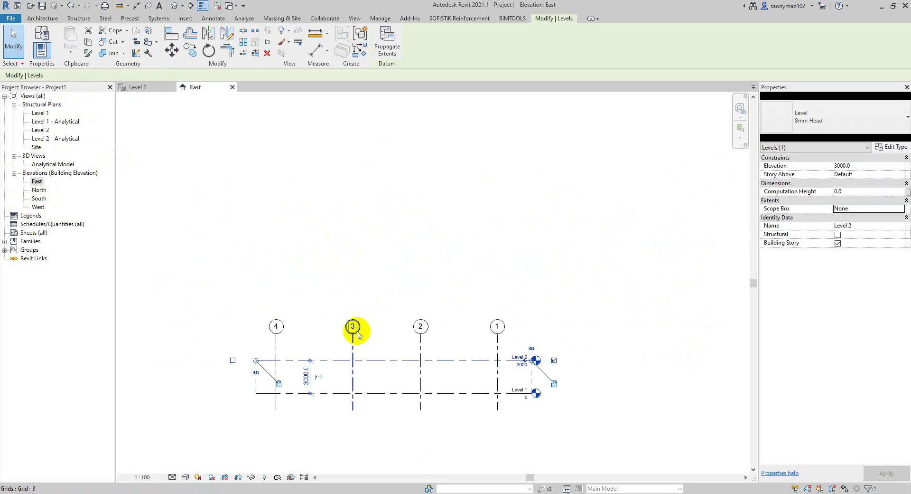
Step: Stretch the tops of grids 1–4 far above Level 2
left_click(380, 346)
left_click(352, 346)
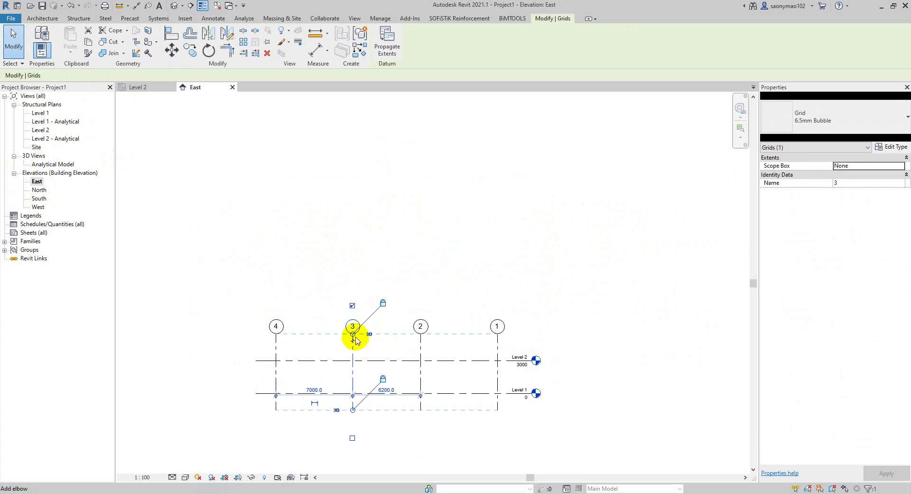
left_click_drag(353, 335, 353, 136)
scroll(398, 252, "down", 2)
middle_click_drag(399, 252, 374, 320)
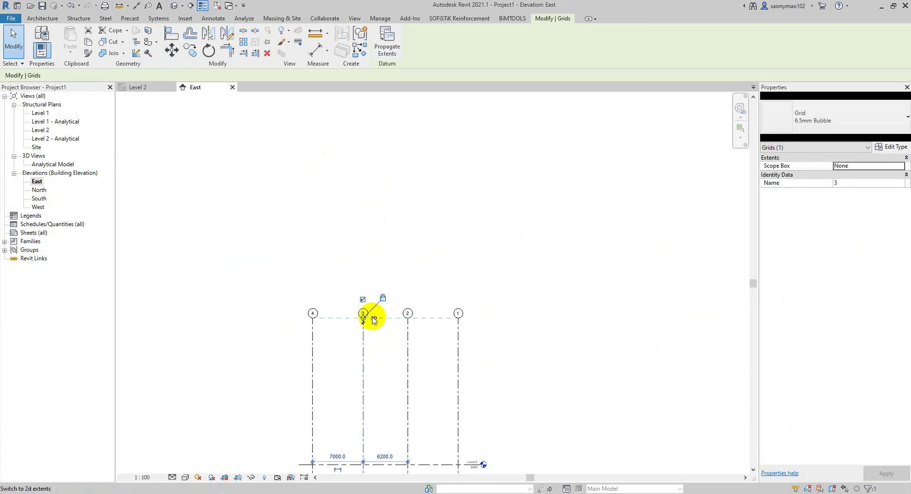
left_click_drag(365, 322, 363, 142)
scroll(440, 223, "down", 2)
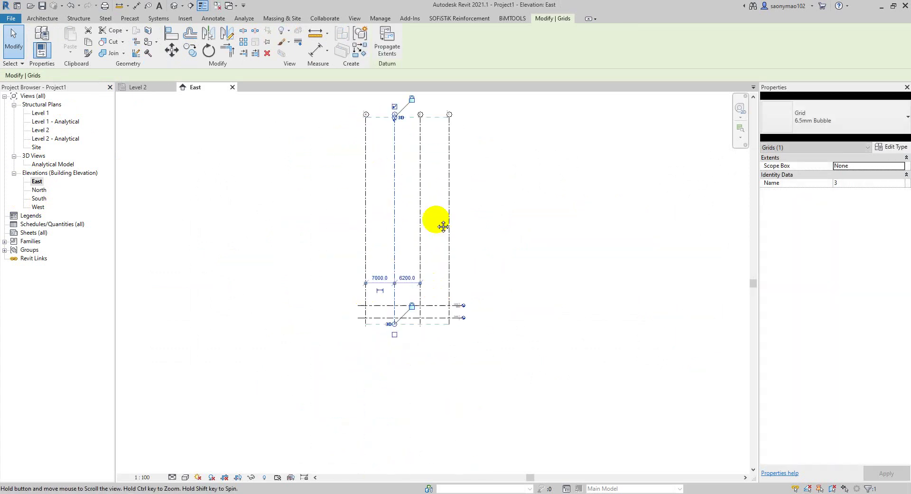
scroll(351, 308, "up", 2)
scroll(363, 266, "up", 2)
Step: Extend the level lines further to the left
left_click(358, 265)
left_click_drag(358, 266, 342, 267)
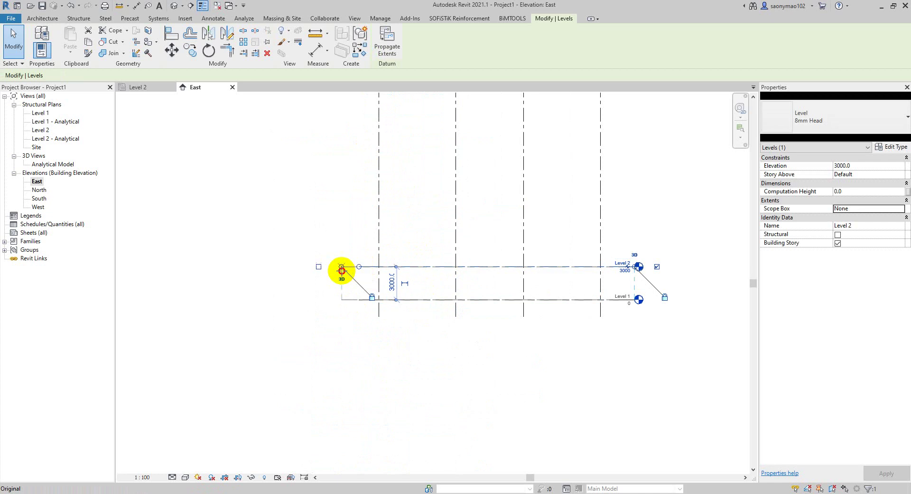
left_click(339, 216)
scroll(358, 295, "down", 1)
scroll(301, 325, "down", 1)
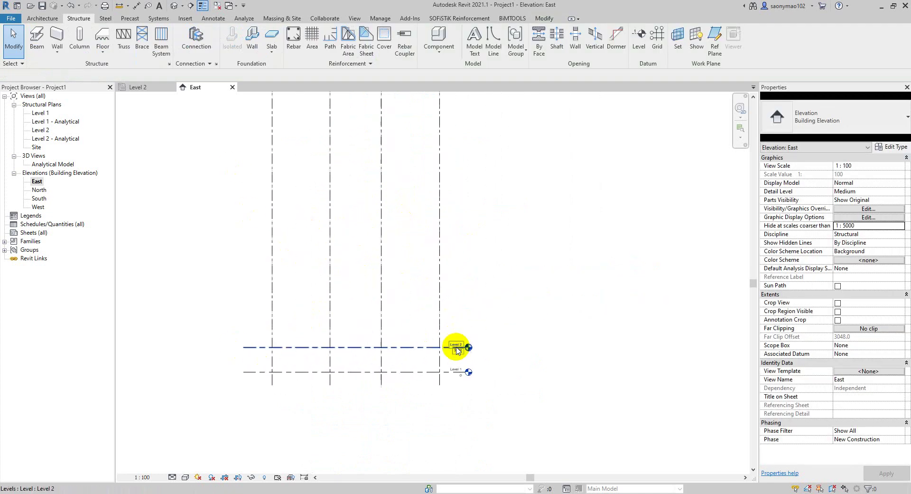
Step: Change Level 2's elevation from 3000 to 3500 in the East elevation
scroll(458, 351, "up", 1)
scroll(456, 285, "up", 1)
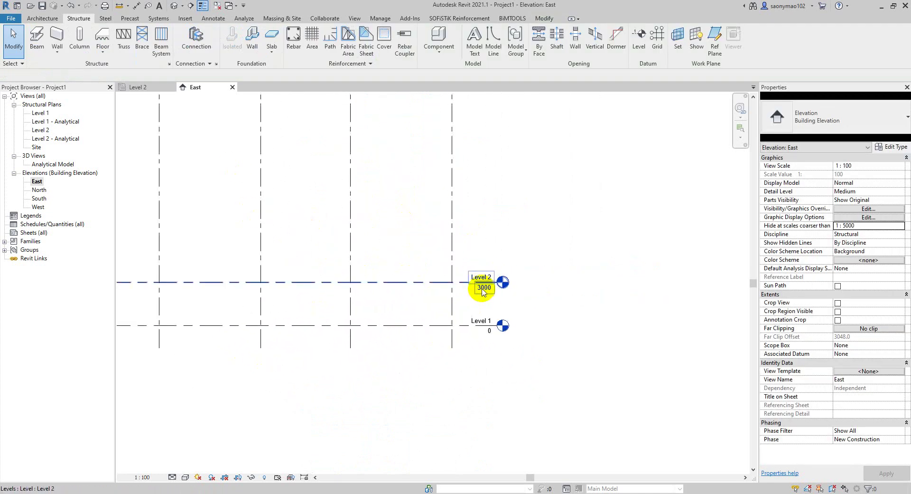
double_click(480, 289)
left_click(480, 289)
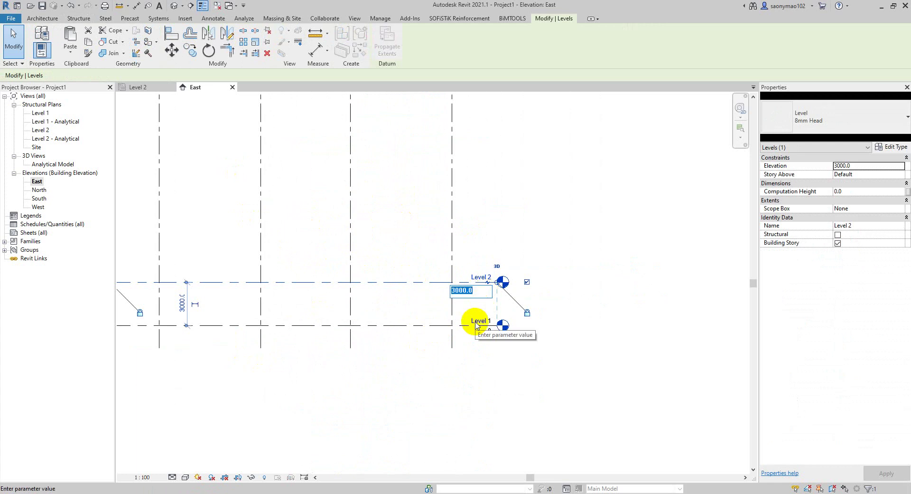
type("3500")
key("Return")
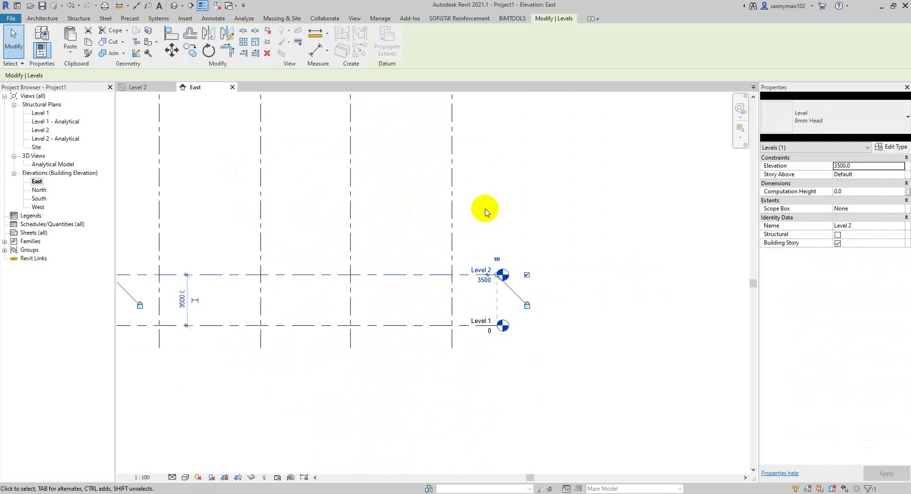
scroll(421, 346, "down", 1)
key("Escape")
mouse_move(372, 316)
middle_mouse_down()
mouse_move(400, 272)
mouse_move(358, 272)
middle_mouse_up()
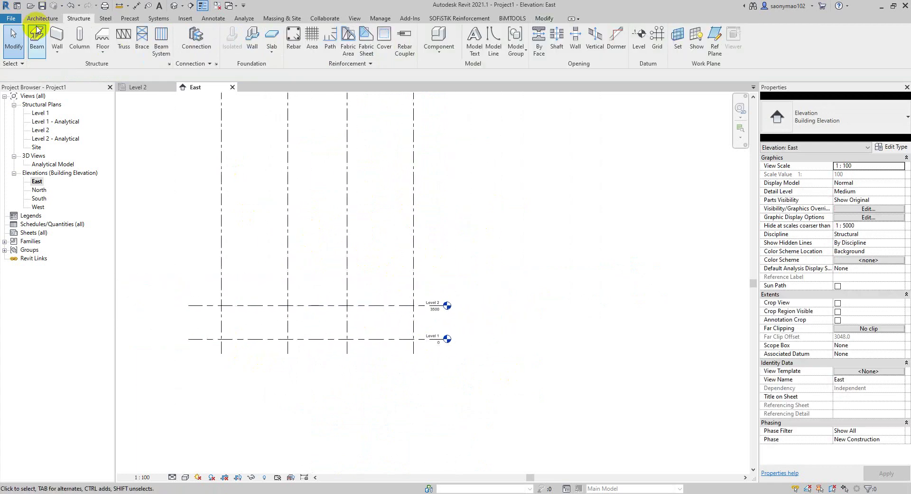
Step: Use the Level tool in Pick Lines mode with a 3000 offset to add Levels 3 to 6
left_click(637, 44)
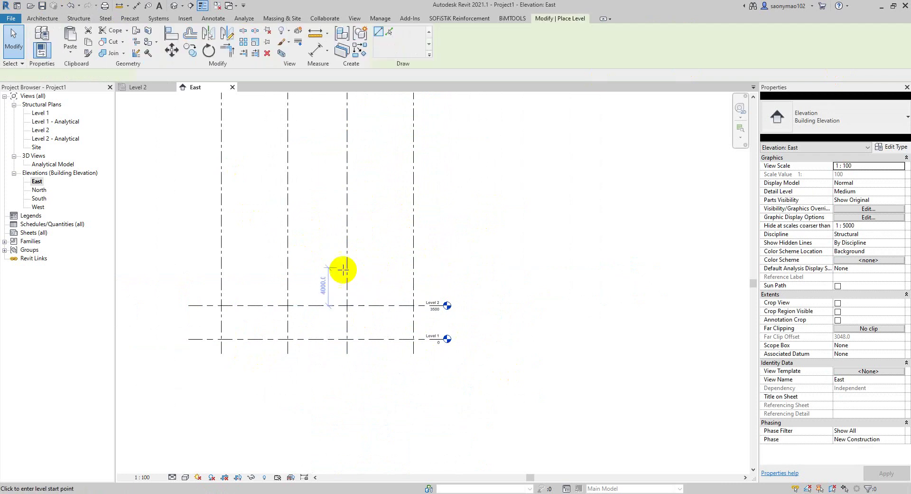
scroll(366, 264, "up", 1)
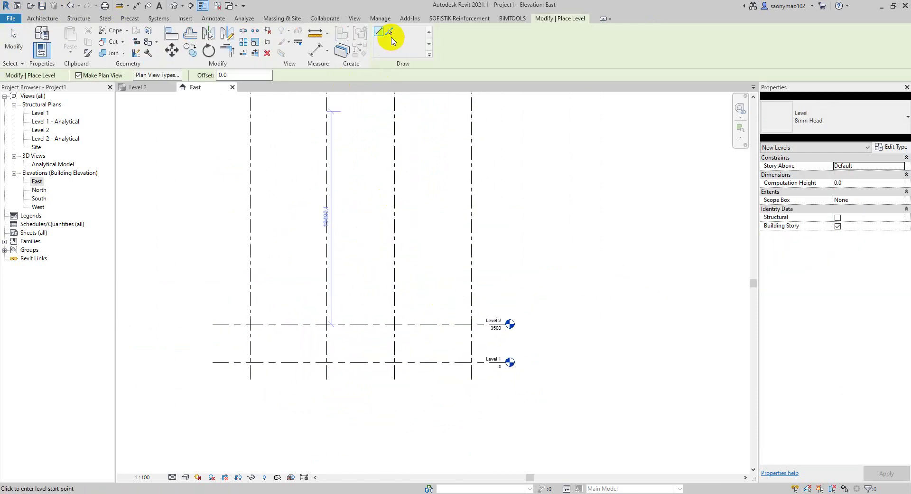
left_click(389, 34)
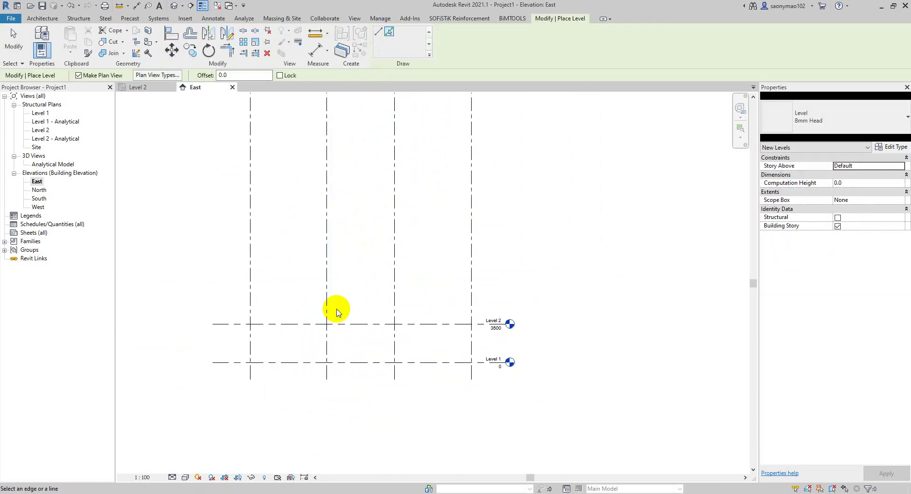
left_click(220, 75)
type("3000")
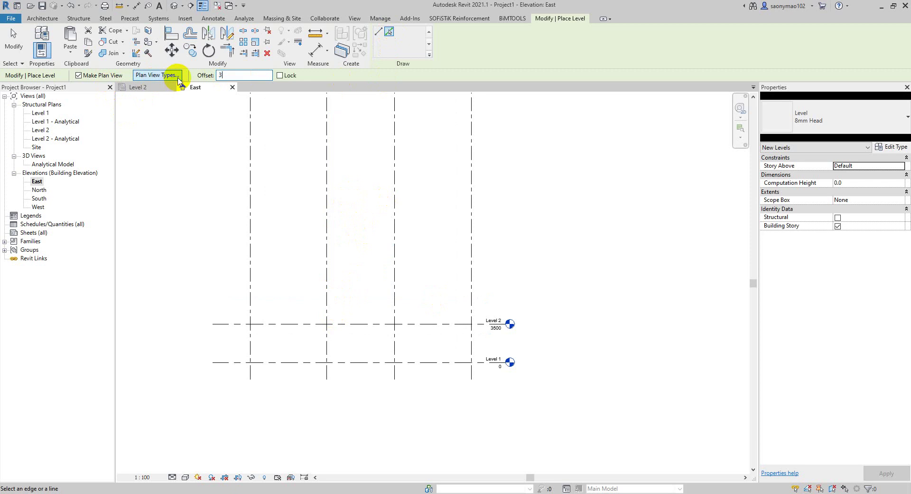
left_click(371, 324)
left_click(369, 291)
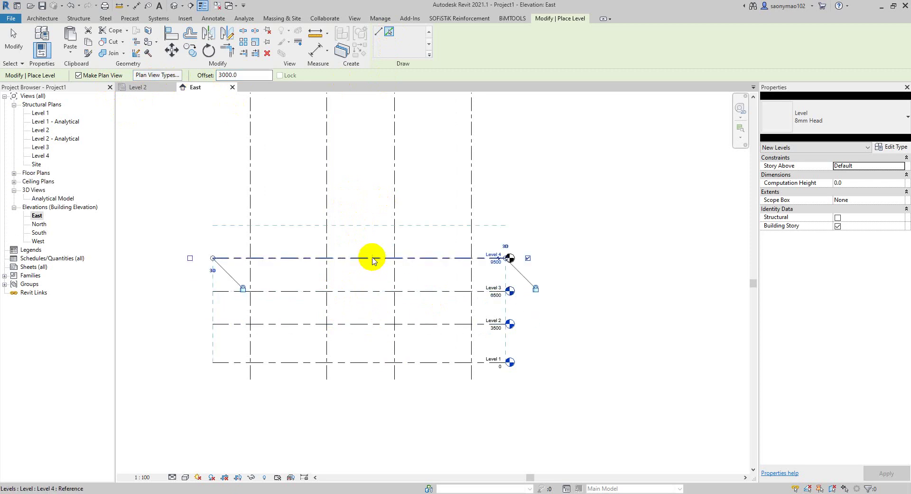
left_click(373, 259)
left_click(372, 224)
Step: Add Levels 7 to 11, each 3000 above the previous, starting at 18500
mouse_move(382, 212)
middle_mouse_down()
mouse_move(385, 297)
mouse_move(375, 250)
mouse_move(380, 281)
middle_mouse_up()
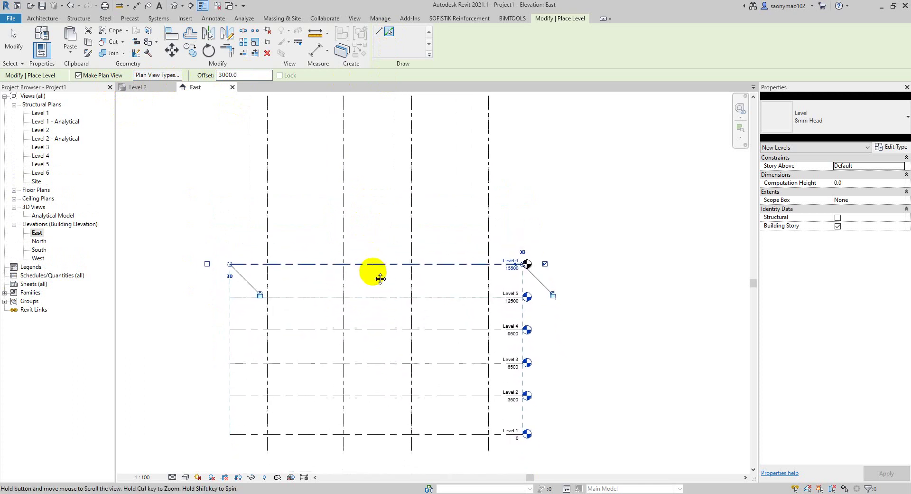
left_click(375, 237)
left_click(375, 238)
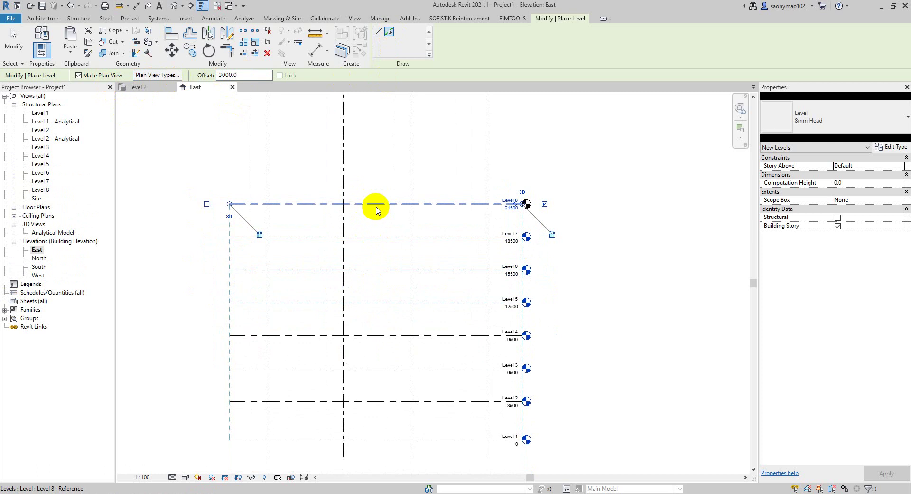
left_click(376, 203)
left_click(381, 170)
middle_click_drag(381, 157, 375, 239)
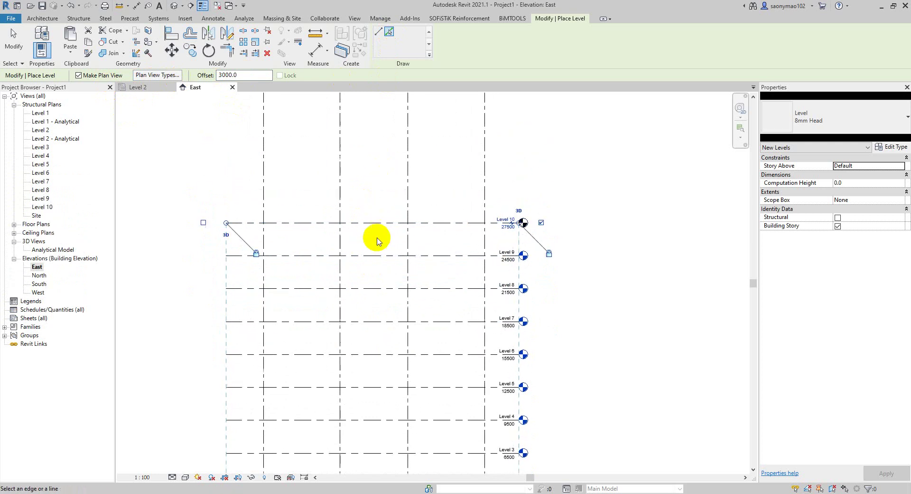
left_click(379, 221)
Step: Add Levels 12 to 16 at 3000 spacing up to 45500, then exit the Level tool
left_click(377, 190)
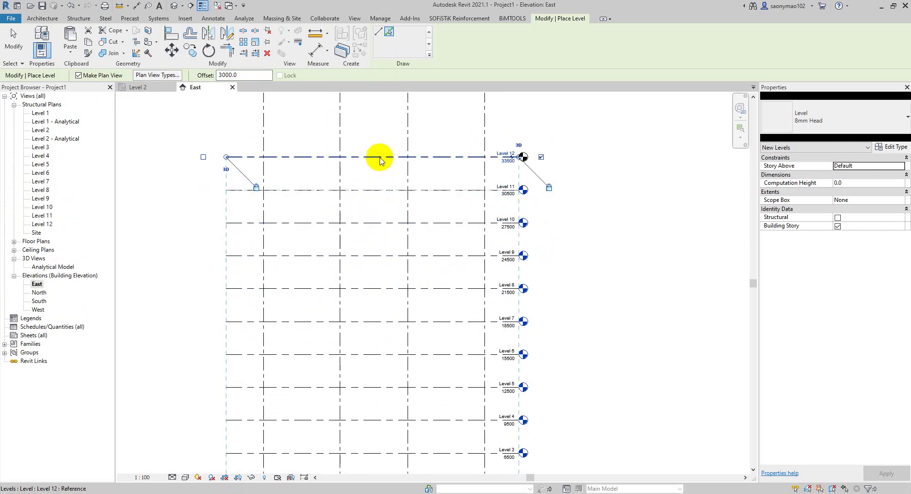
left_click(380, 157)
middle_click_drag(380, 160, 373, 237)
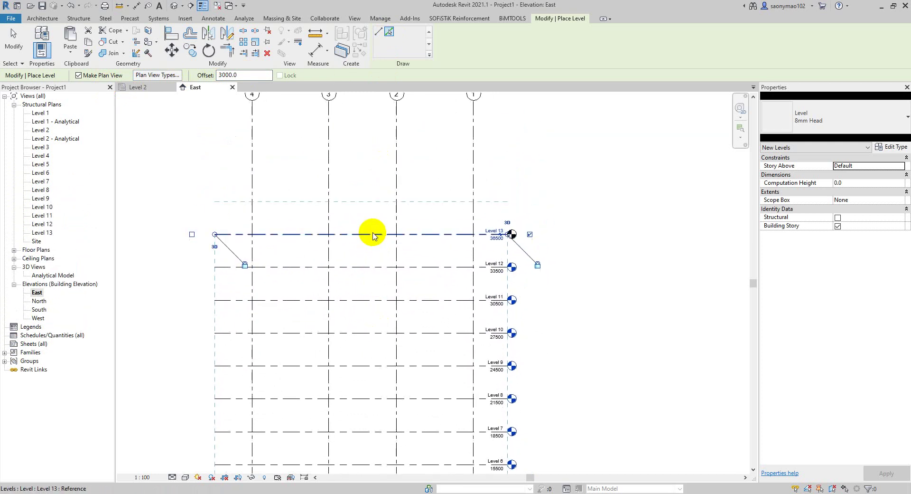
left_click(374, 235)
left_click(374, 202)
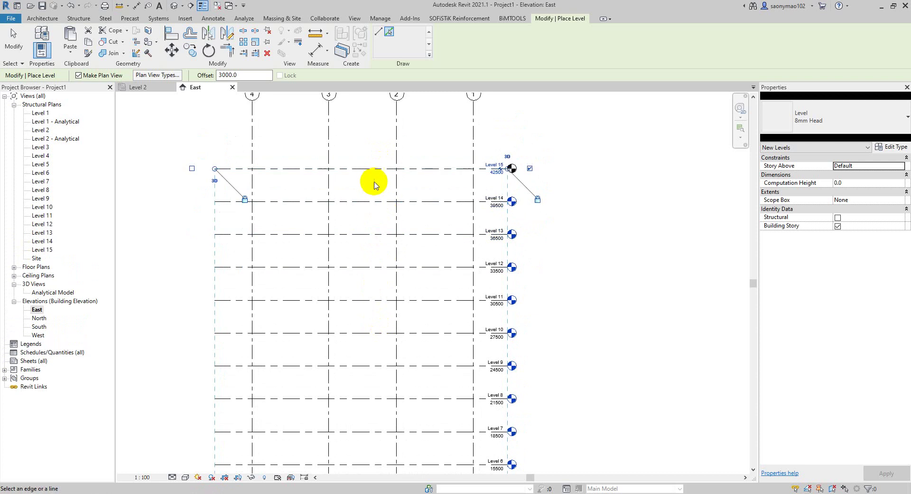
middle_click_drag(374, 185, 377, 255)
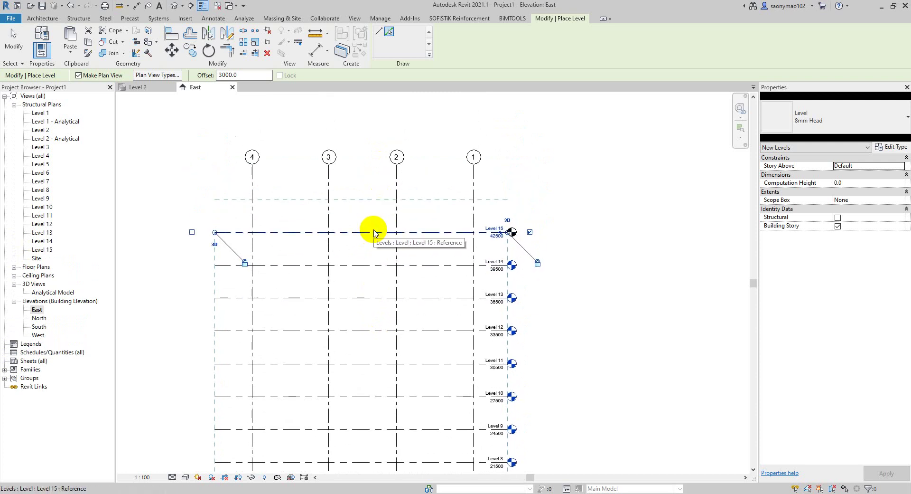
left_click(375, 233)
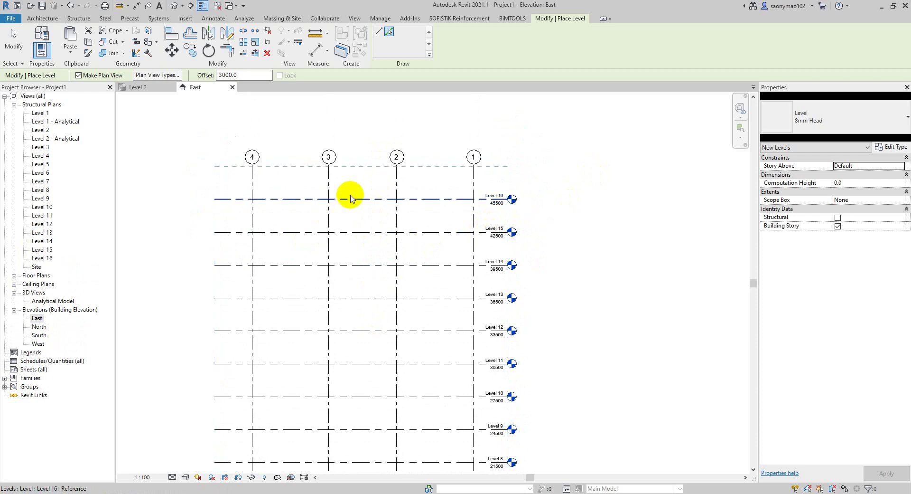
key("Escape")
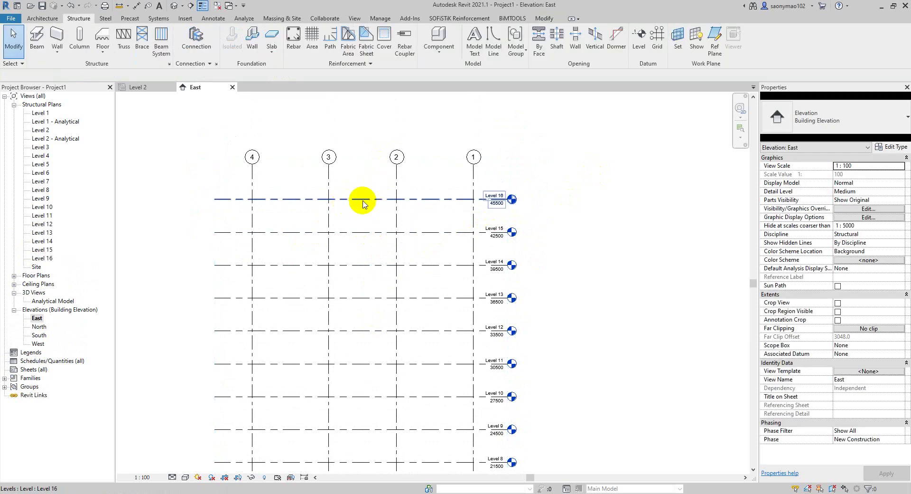
Step: Frame the top of the elevation around Level 16, selecting it and then deselecting it
middle_click_drag(363, 204, 353, 238)
left_click(354, 238)
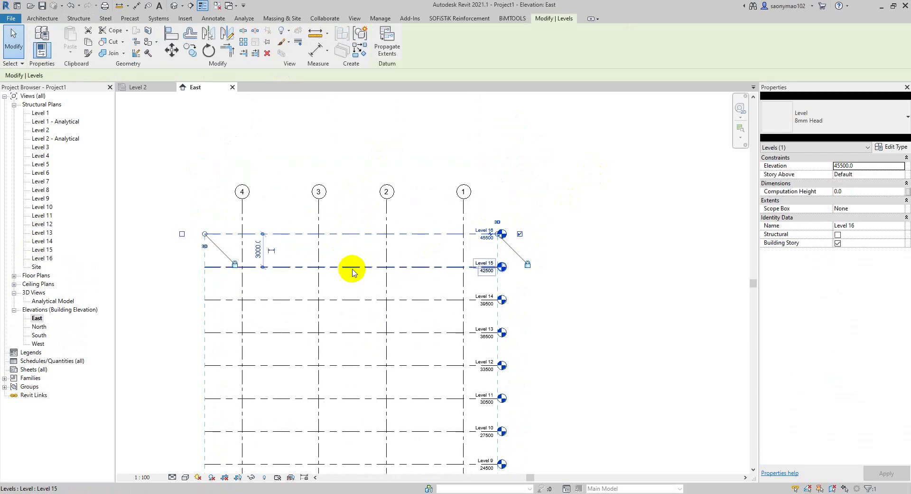
middle_click_drag(350, 275, 358, 281)
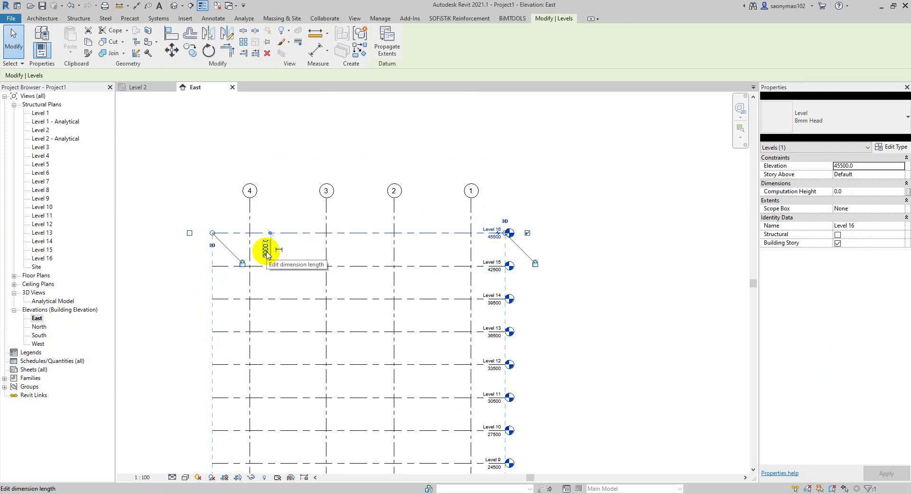
left_click(303, 229)
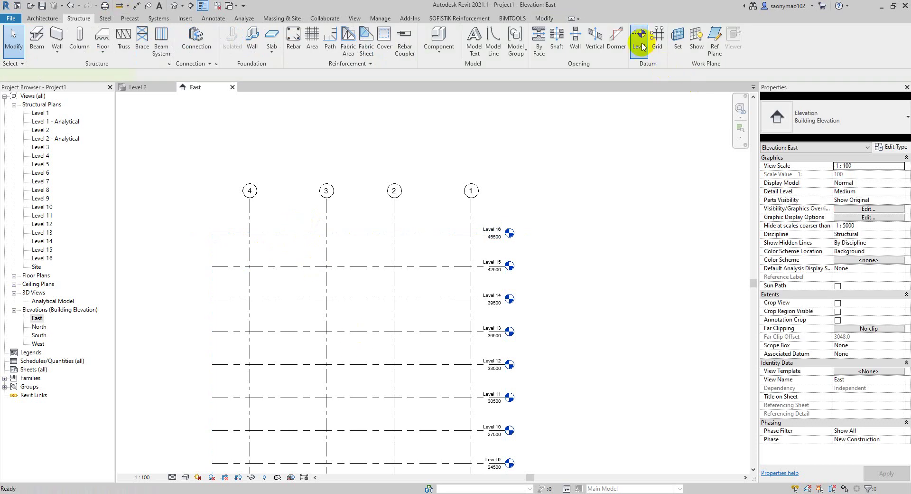
Step: Pick the top level lines with a 3000 offset to create Levels 17, 18, 19 and 20
left_click(638, 36)
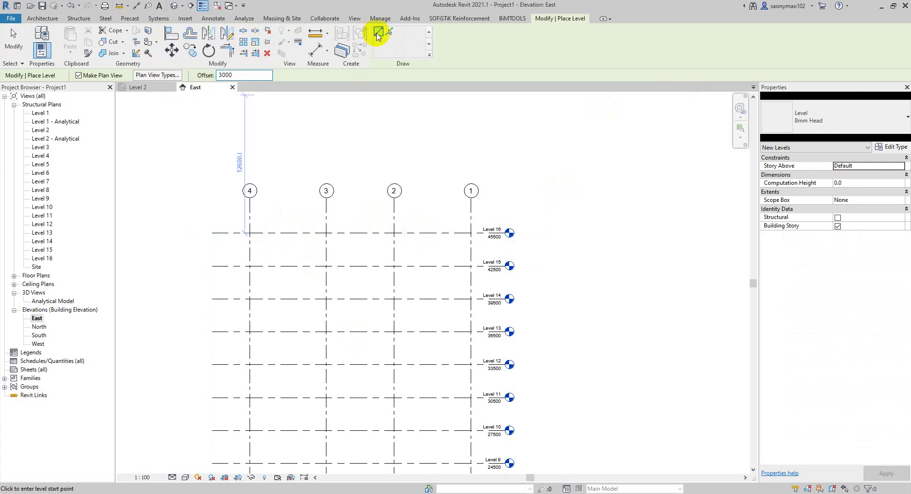
left_click(390, 32)
left_click(346, 233)
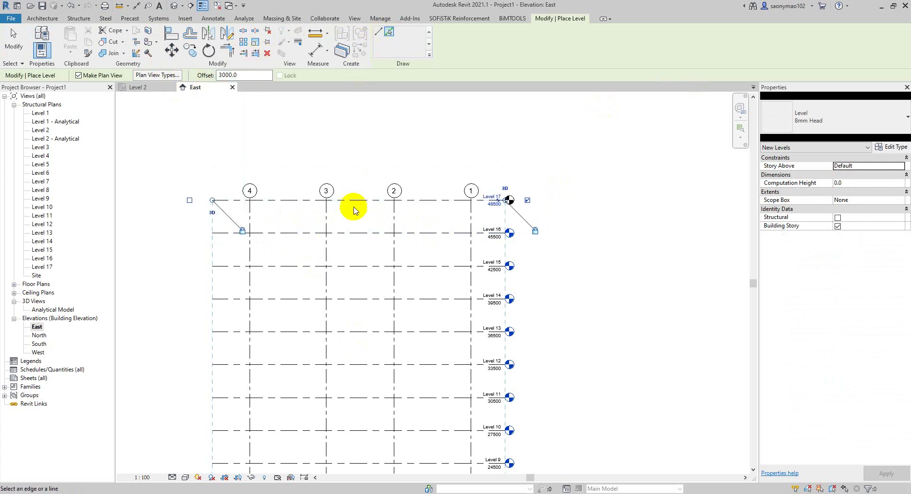
left_click(354, 200)
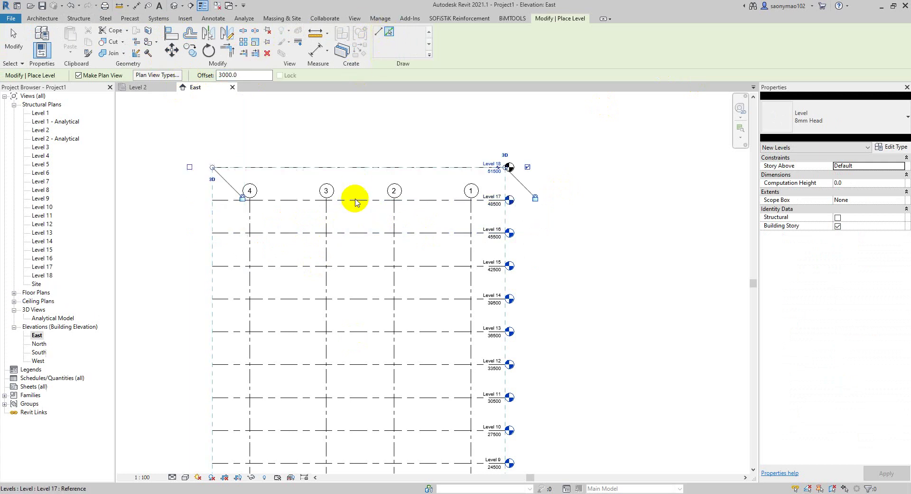
left_click(352, 168)
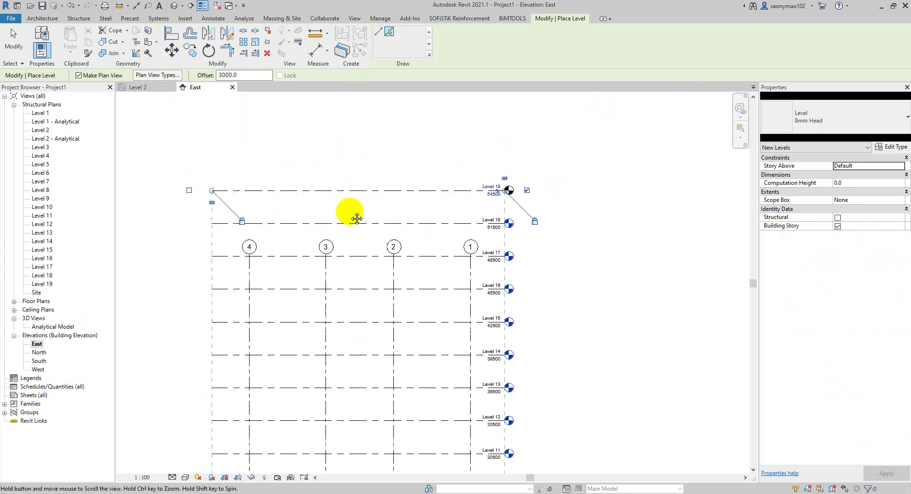
left_click(347, 192)
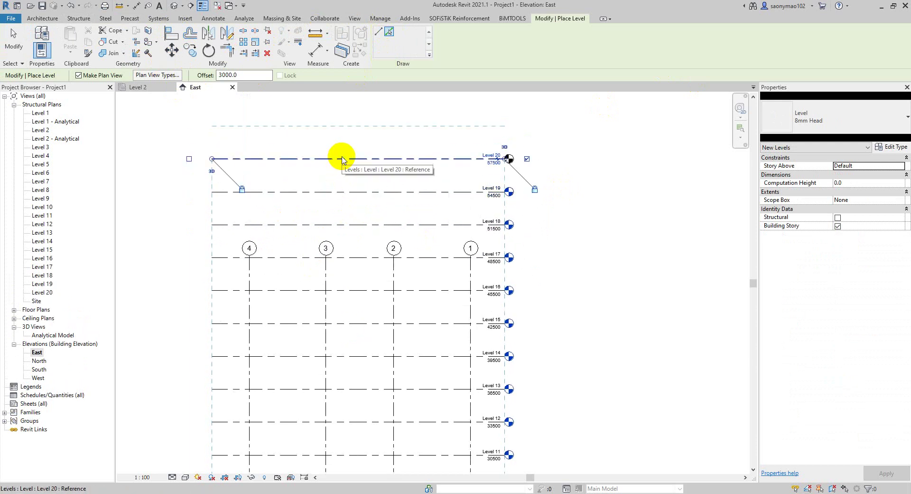
middle_click_drag(381, 252, 373, 202)
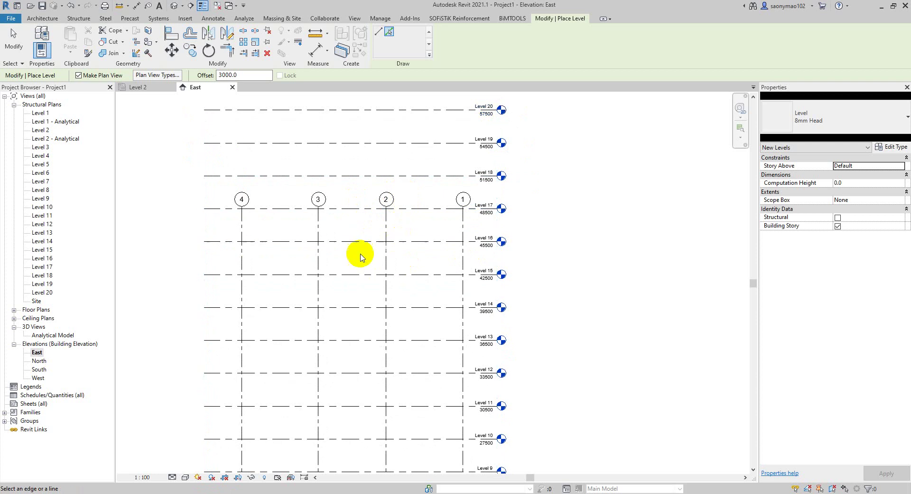
left_click(290, 242)
left_click(288, 236)
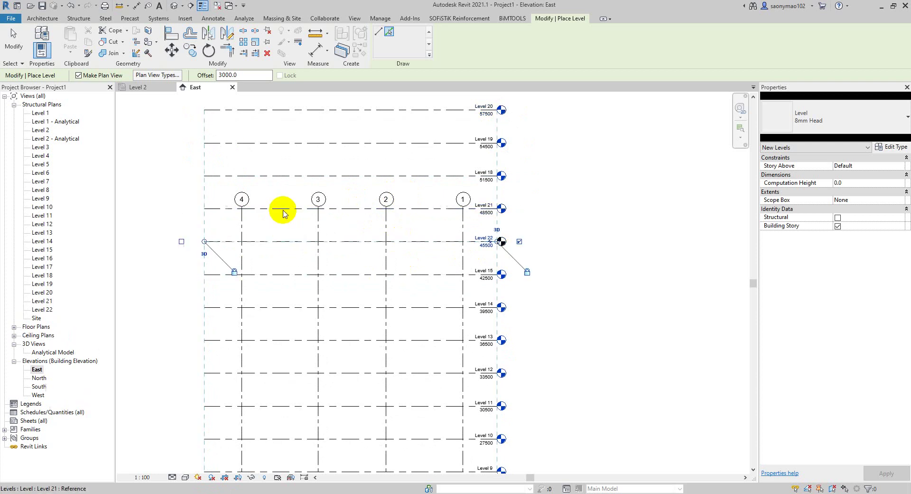
left_click(273, 211)
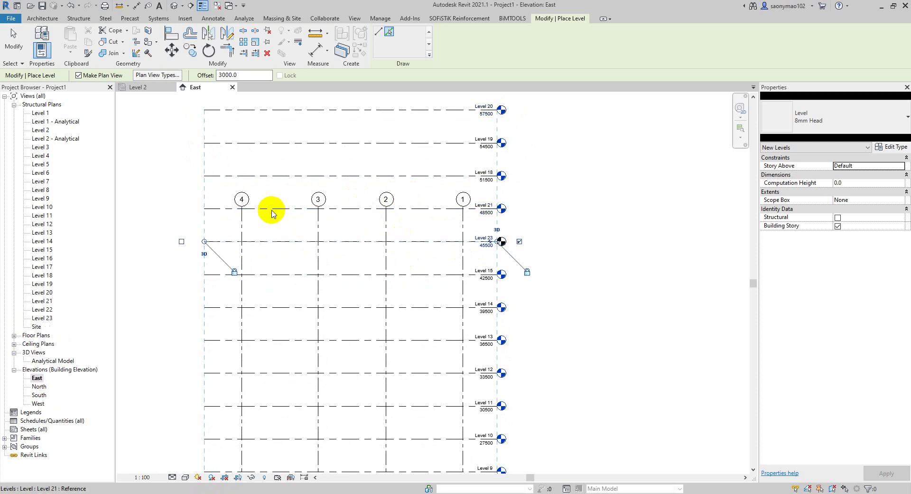
key("Escape")
key("Escape")
left_click(277, 209)
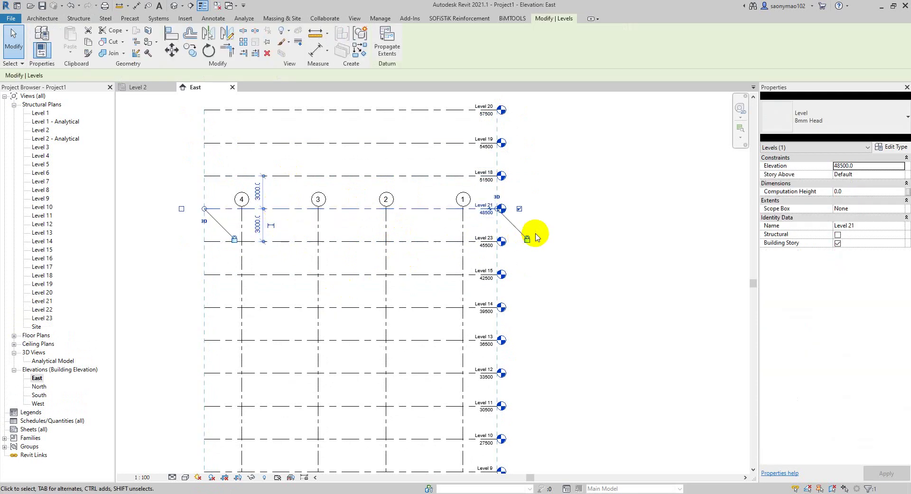
key("Delete")
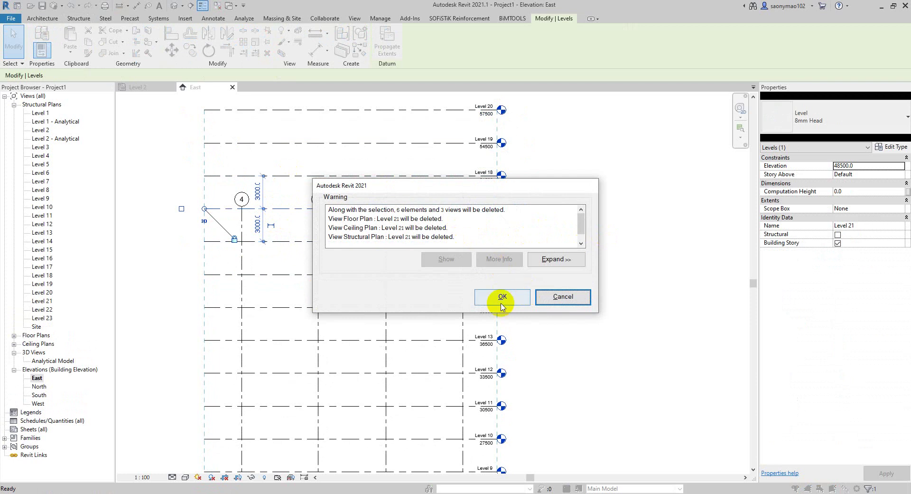
left_click(501, 298)
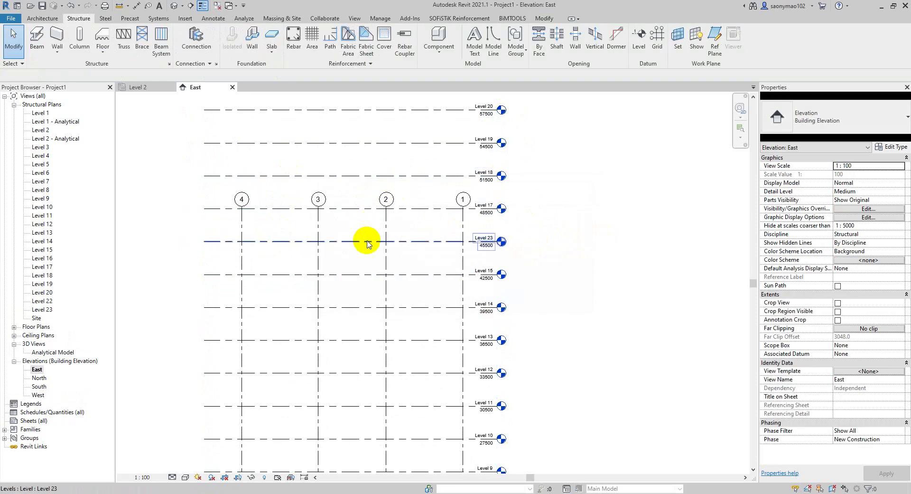
left_click(406, 209)
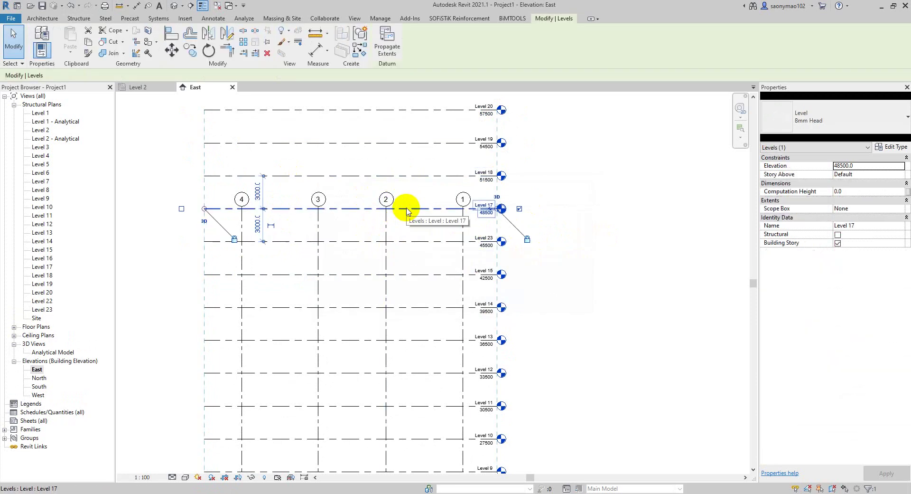
left_click(555, 208)
left_click(422, 241)
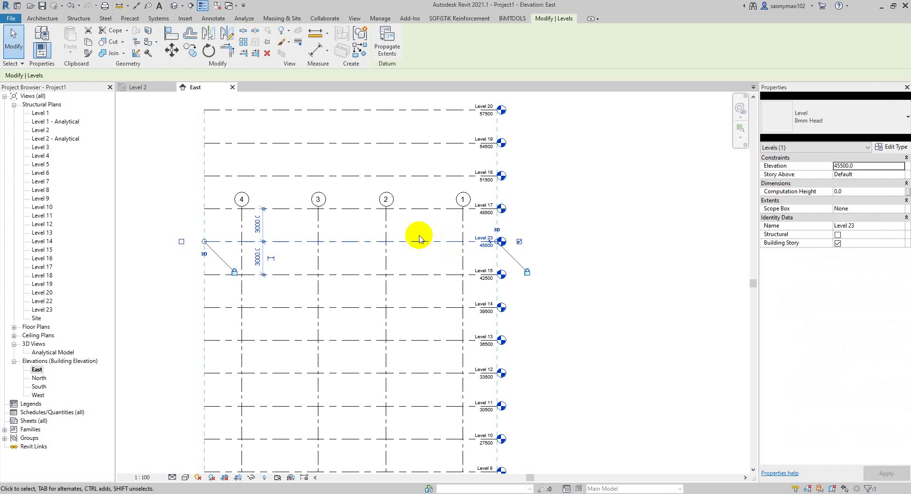
key("Delete")
left_click(507, 299)
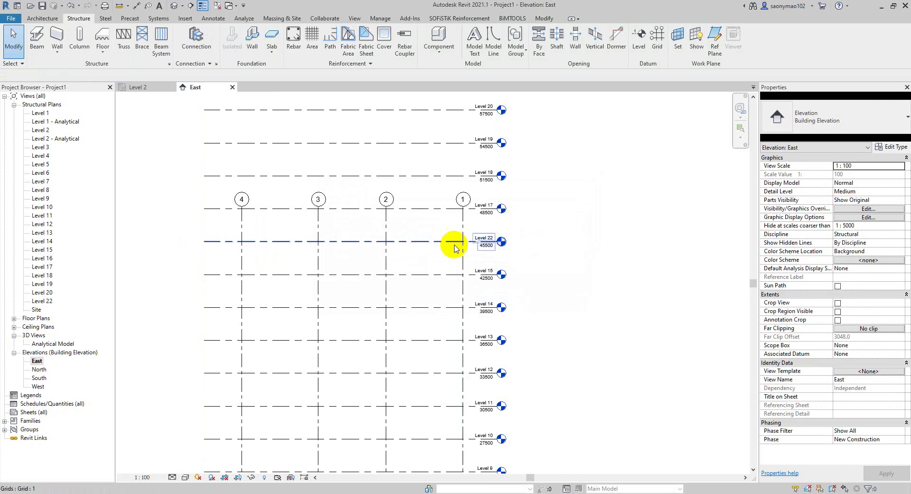
left_click(430, 241)
key("Delete")
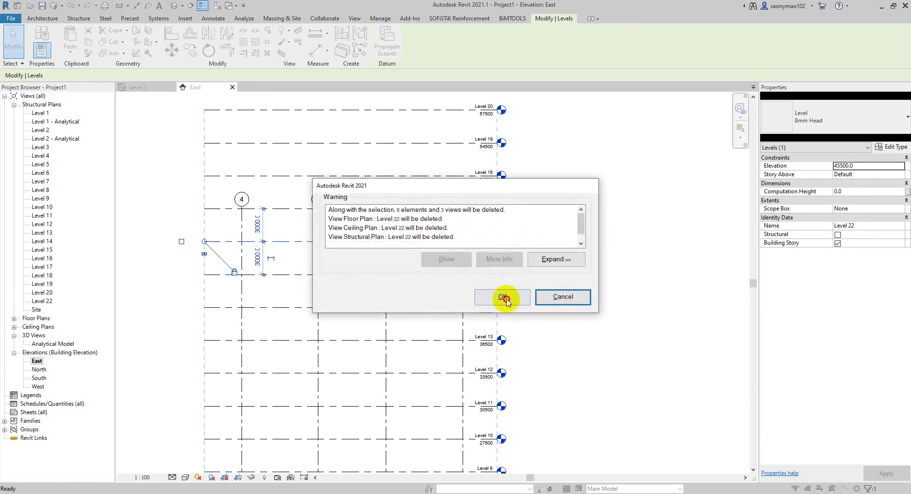
left_click(506, 299)
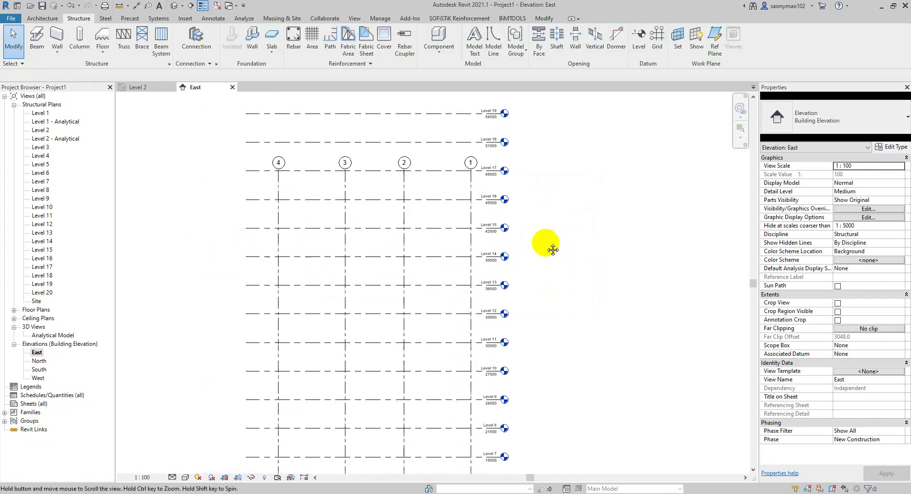
Step: Drag the top ends of grids 1–4 up so their heads sit above Level 20
middle_click_drag(571, 250, 520, 193)
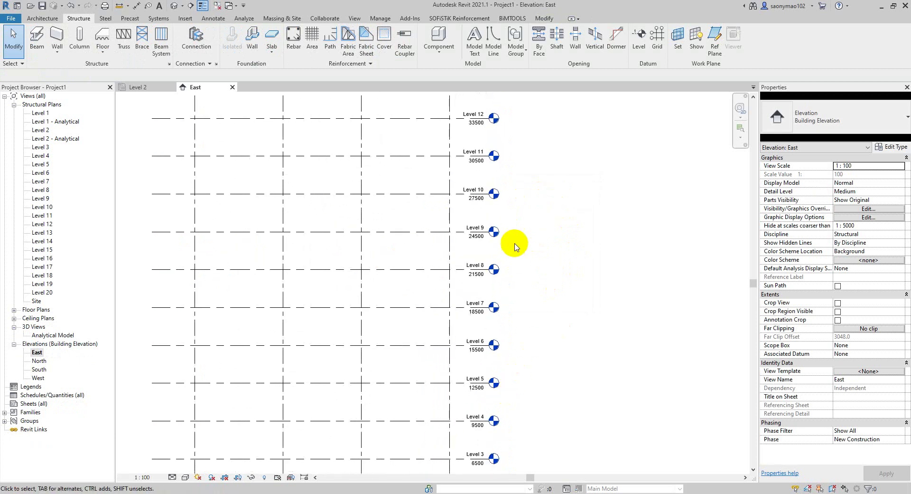
middle_click_drag(513, 244, 525, 366)
scroll(525, 244, "up", 1)
middle_click_drag(529, 239, 527, 262)
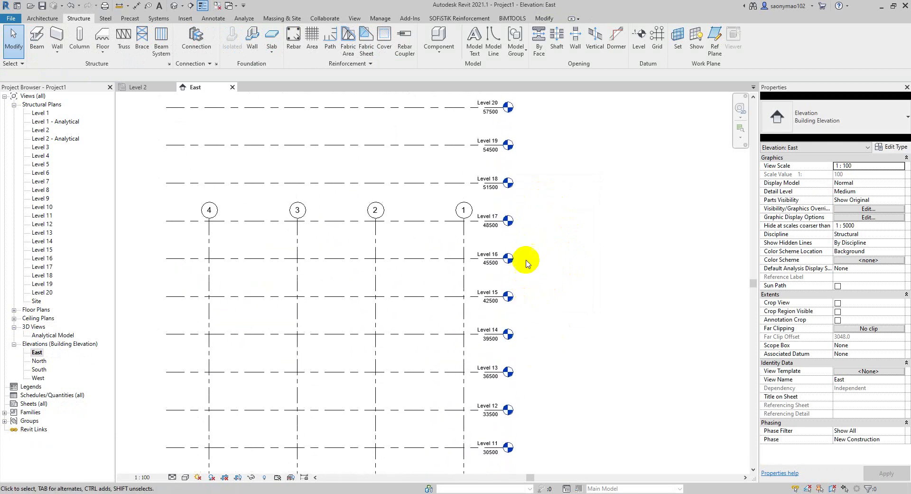
middle_click_drag(492, 211, 487, 251)
scroll(543, 285, "down", 1)
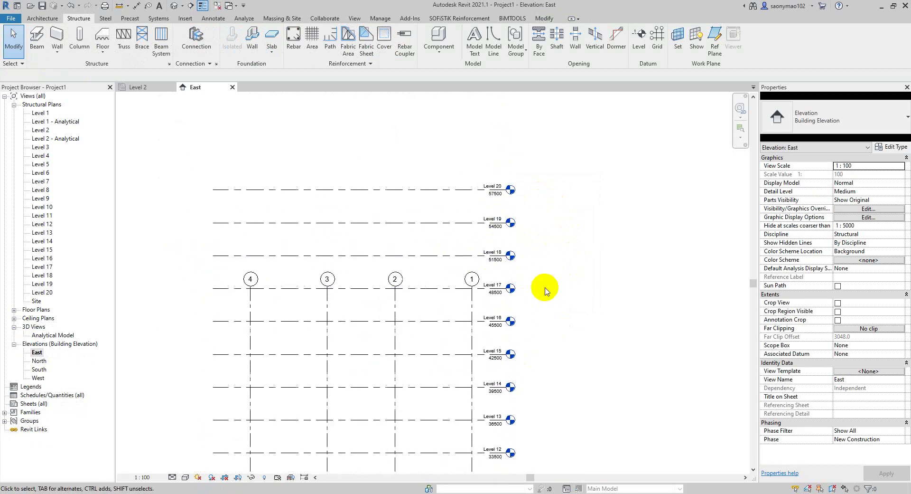
scroll(550, 313, "down", 1)
scroll(308, 290, "up", 1)
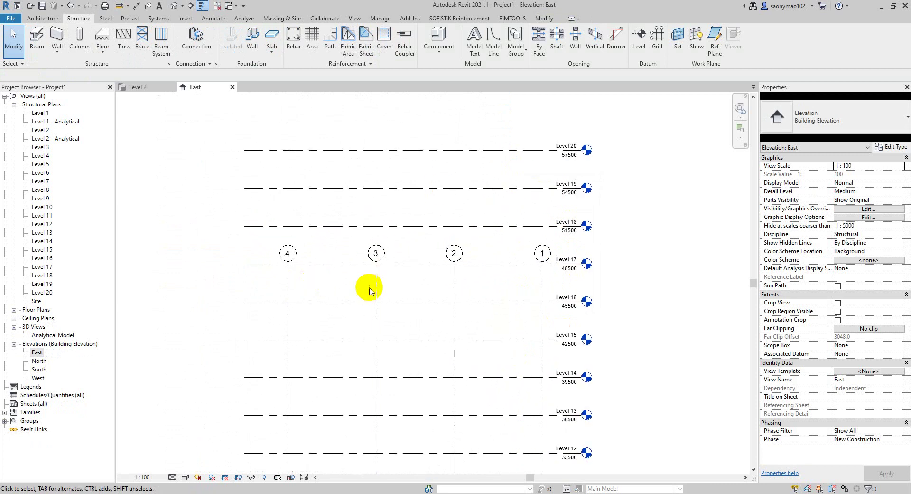
left_click(375, 268)
left_click_drag(375, 260, 372, 108)
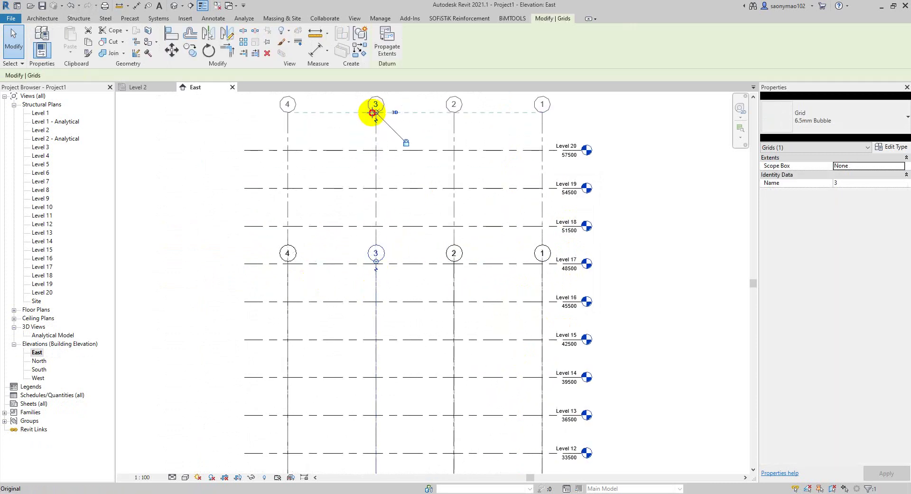
middle_click_drag(372, 107, 299, 207)
left_click(579, 197)
middle_click_drag(579, 197, 541, 251)
Step: Zoom out and crossing-select all twenty levels
scroll(475, 294, "down", 2)
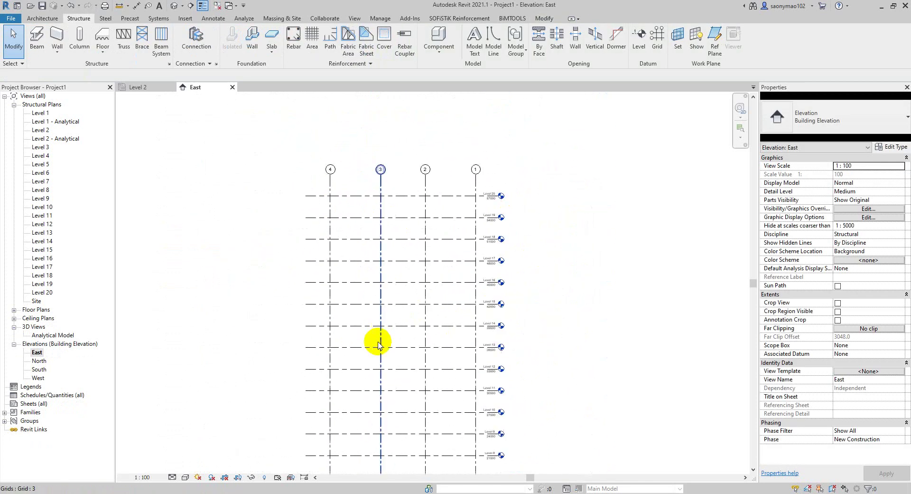
scroll(400, 355, "down", 1)
scroll(403, 377, "down", 1)
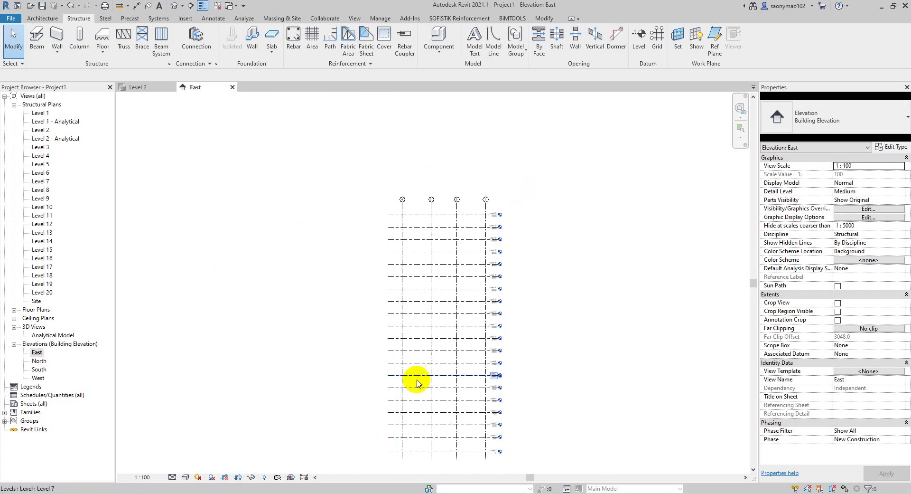
left_click_drag(420, 416, 409, 158)
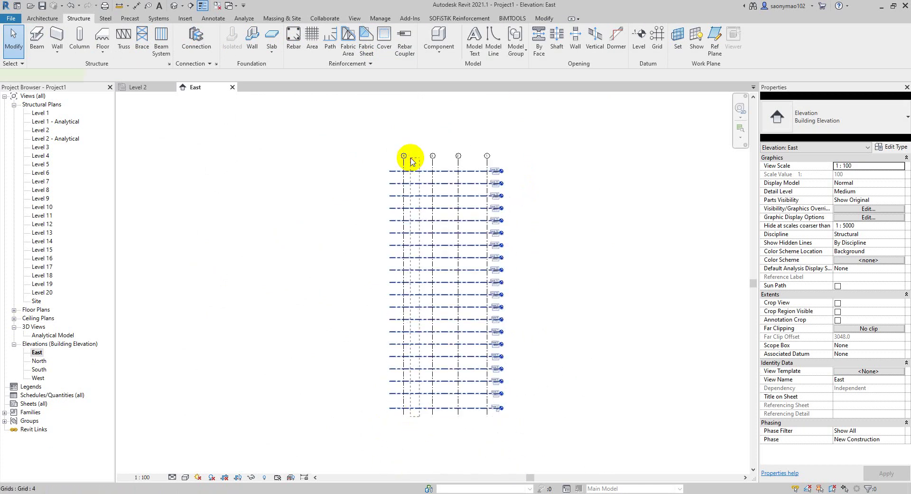
Step: Turn on Symbol at End 1 Default in the level type so heads appear at both ends
left_click(892, 147)
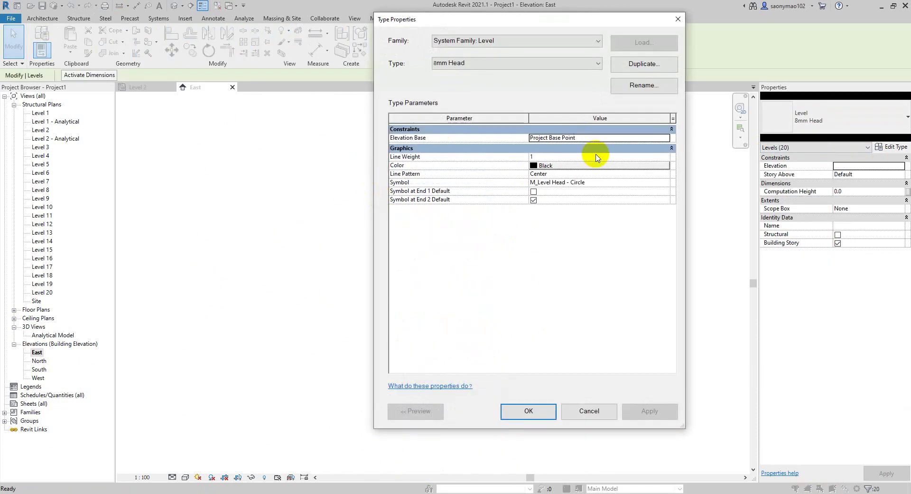
left_click(534, 191)
left_click(515, 408)
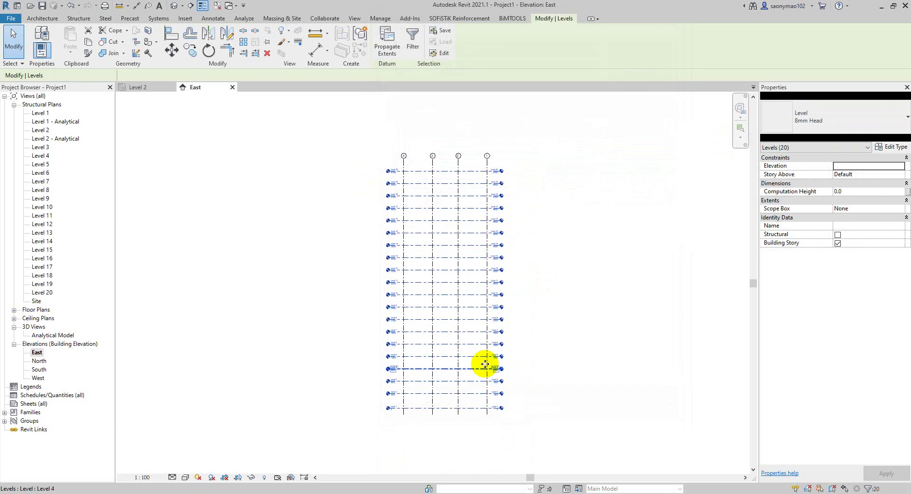
mouse_move(483, 364)
middle_mouse_down()
mouse_move(433, 286)
mouse_move(403, 345)
middle_mouse_up()
scroll(433, 287, "up", 3)
scroll(403, 345, "up", 2)
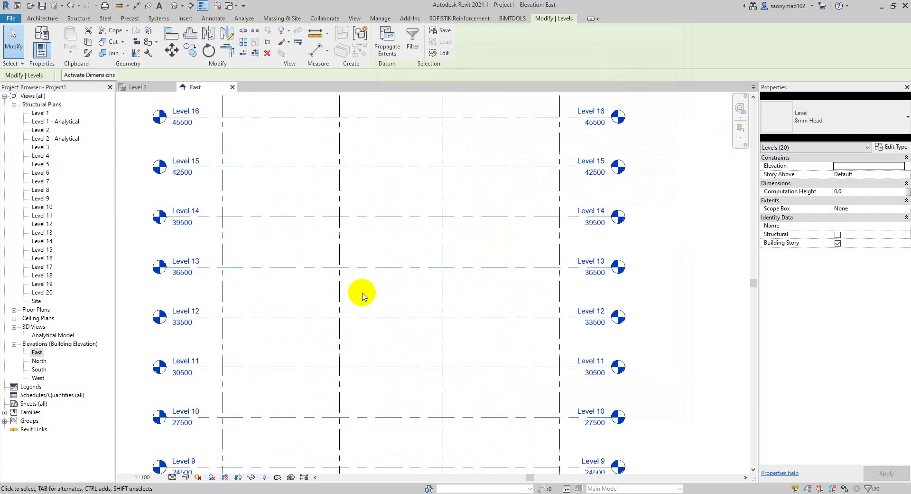
scroll(387, 320, "down", 2)
middle_click_drag(413, 285, 339, 174)
scroll(373, 171, "up", 2)
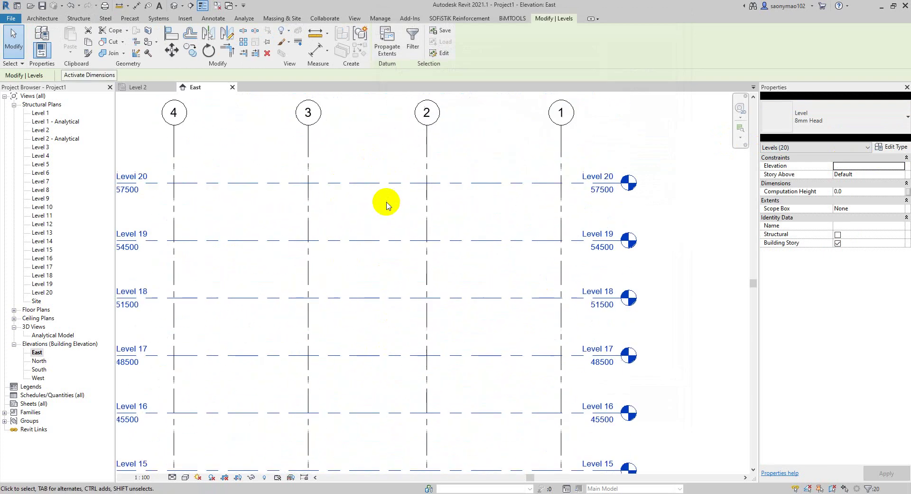
Step: Clear the level selection and centre the view on Level 17
left_click(347, 212)
mouse_move(352, 203)
middle_mouse_down()
mouse_move(433, 261)
mouse_move(413, 308)
middle_mouse_up()
scroll(434, 271, "down", 1)
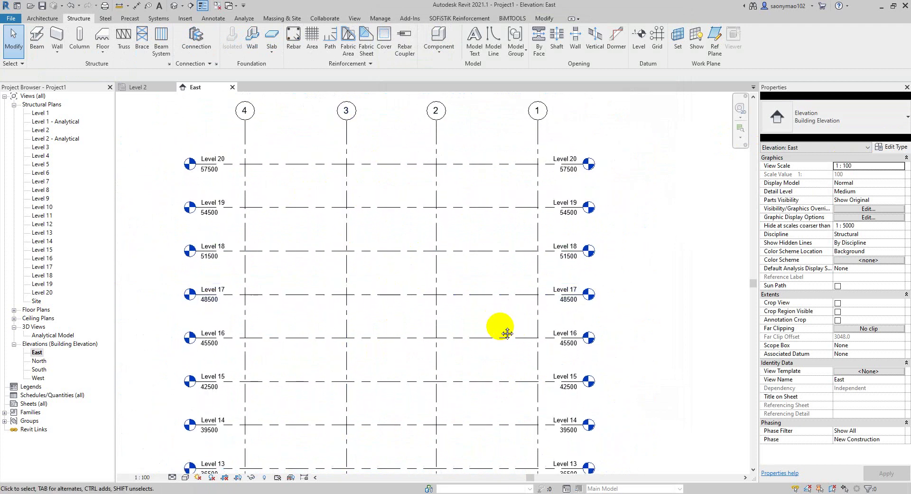
middle_click_drag(499, 346, 500, 276)
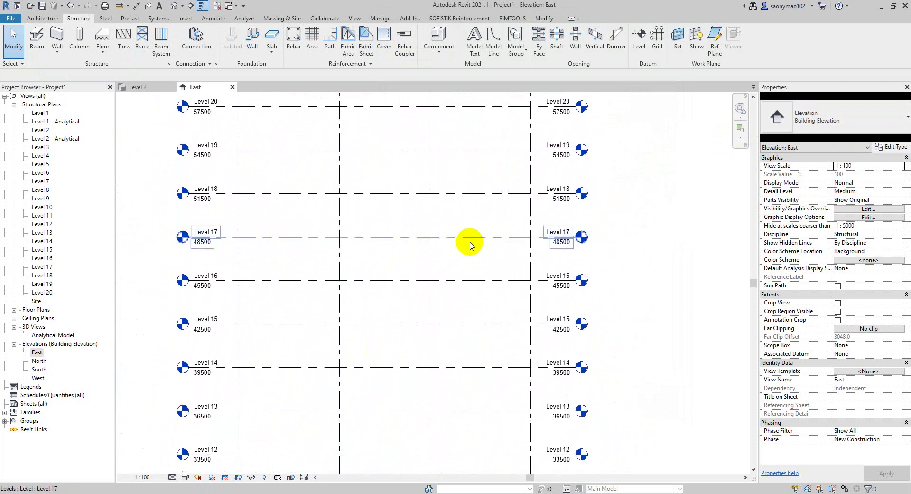
middle_click_drag(472, 244, 486, 277)
Step: Raise Level 17 to 3400 above Level 16 and set a 3800 gap below Level 18
left_click(339, 278)
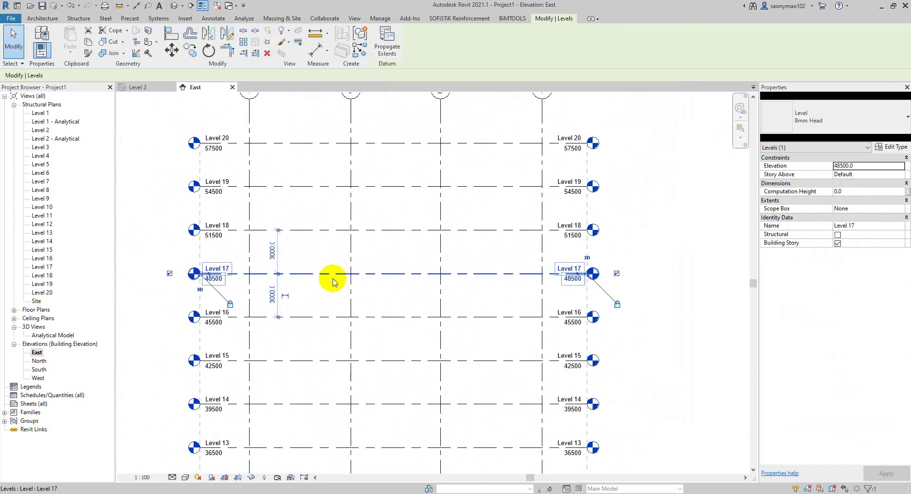
left_click(272, 301)
type("3400")
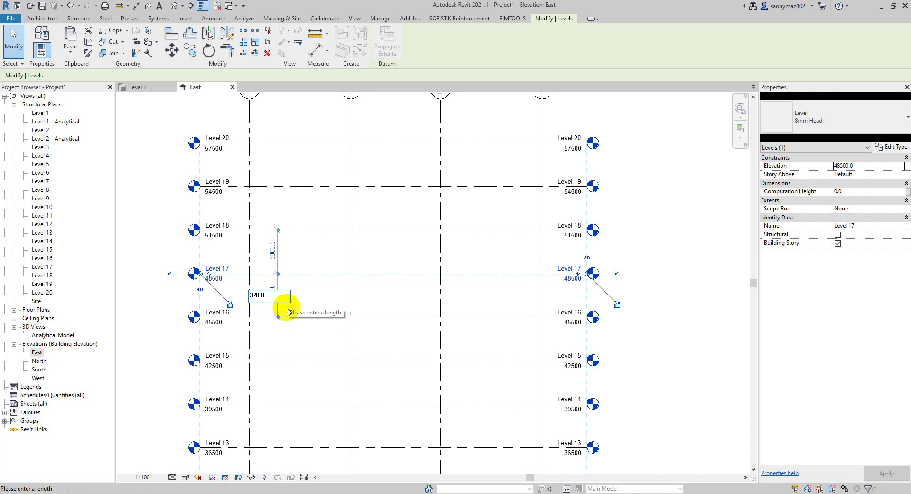
key("Return")
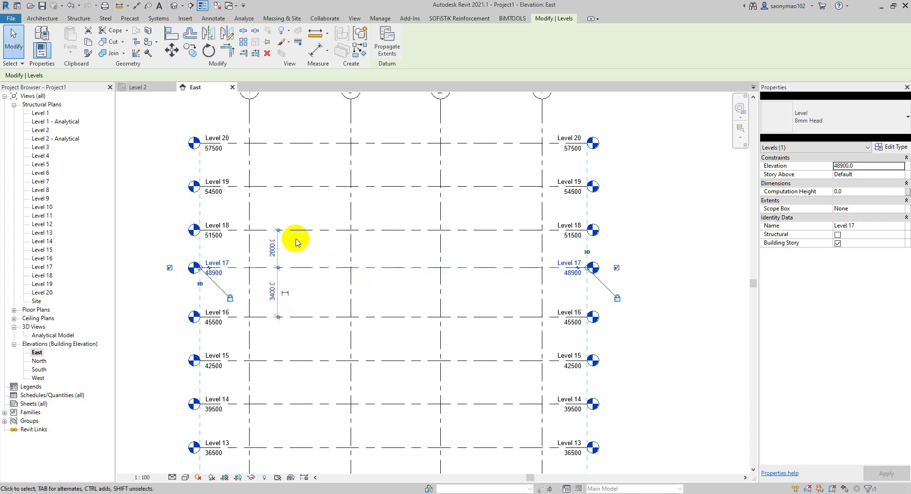
middle_click_drag(298, 243, 291, 284)
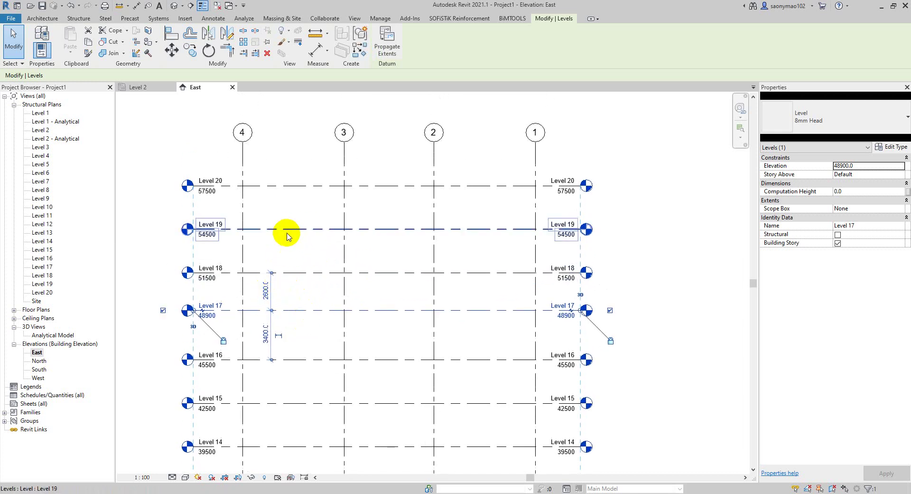
left_click(266, 290)
type("3800")
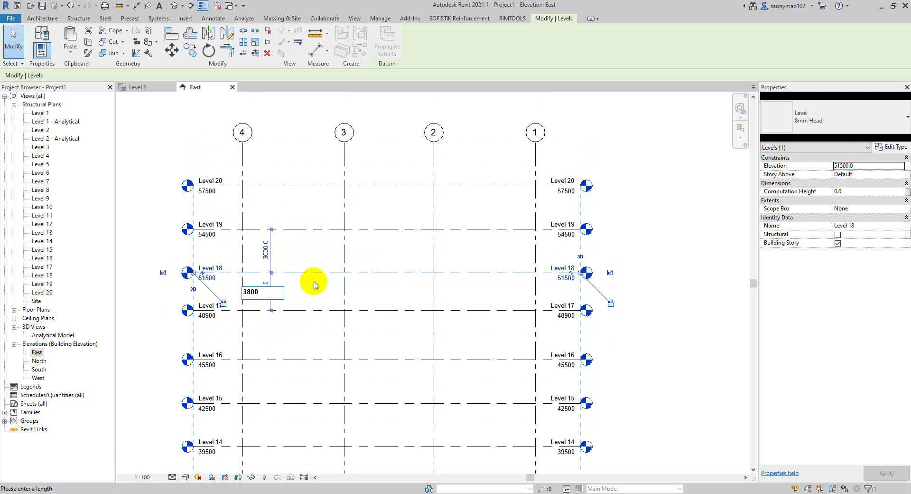
key("Return")
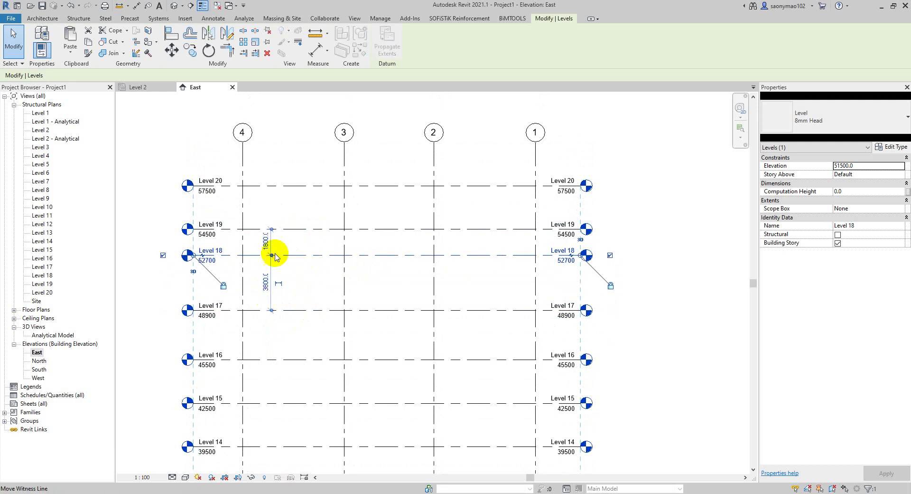
Step: Set a 3800 gap below Level 19, undoing a mistaken move of that level
left_click(285, 229)
left_click(264, 242)
type("3800")
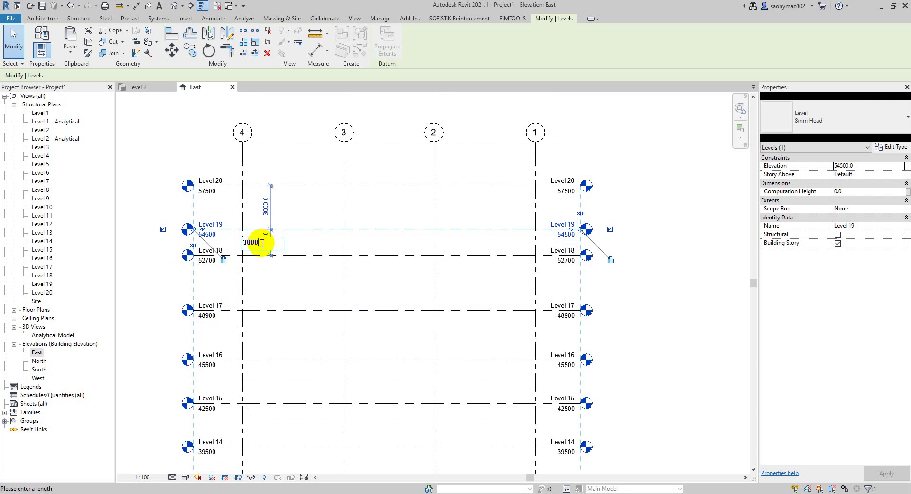
key("Return")
type("4300")
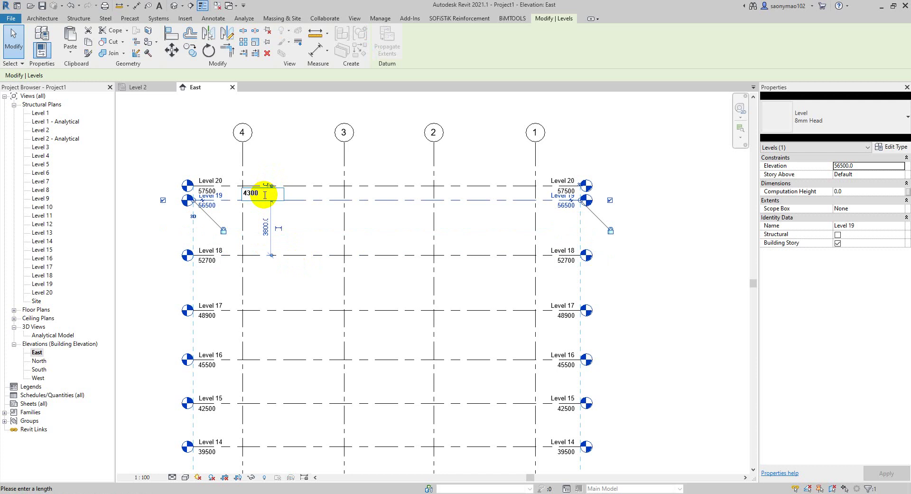
key("Return")
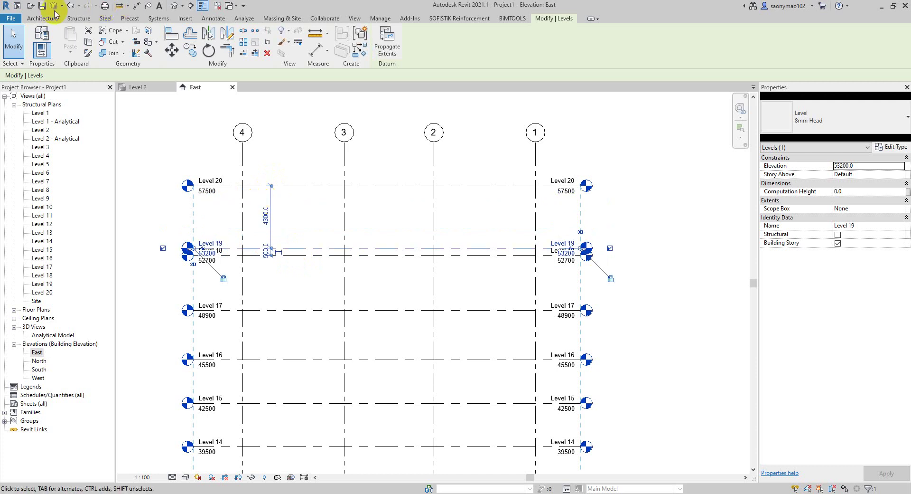
left_click(71, 6)
Step: Place Level 20 4300 above Level 19, at 60800, and clear the selection
left_click(278, 186)
type("4300")
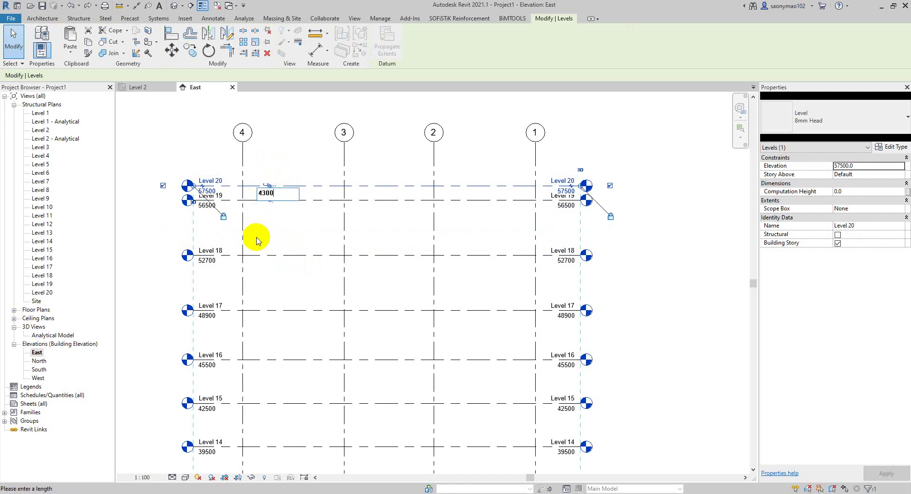
key("Return")
middle_click_drag(266, 326, 356, 224)
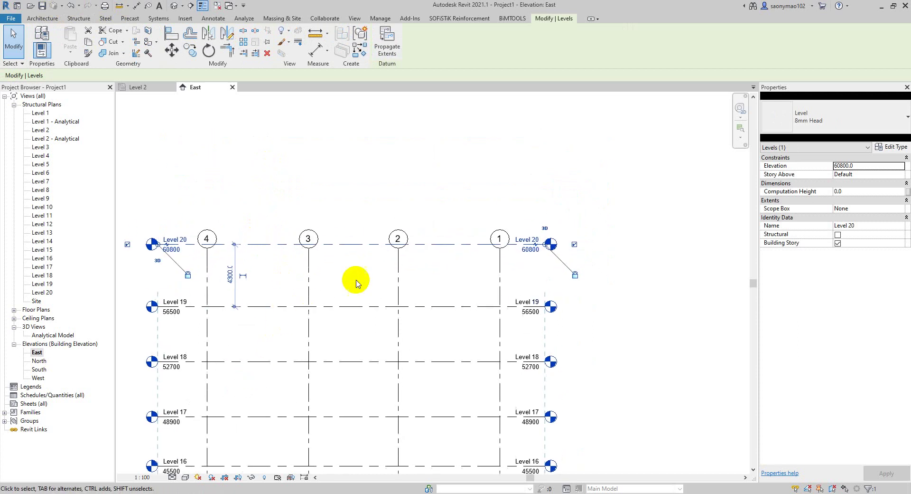
left_click(356, 223)
Step: Drag grid 2's top end up to lift all grid heads above Level 20, then zoom out
left_click(398, 275)
left_click_drag(398, 248, 398, 221)
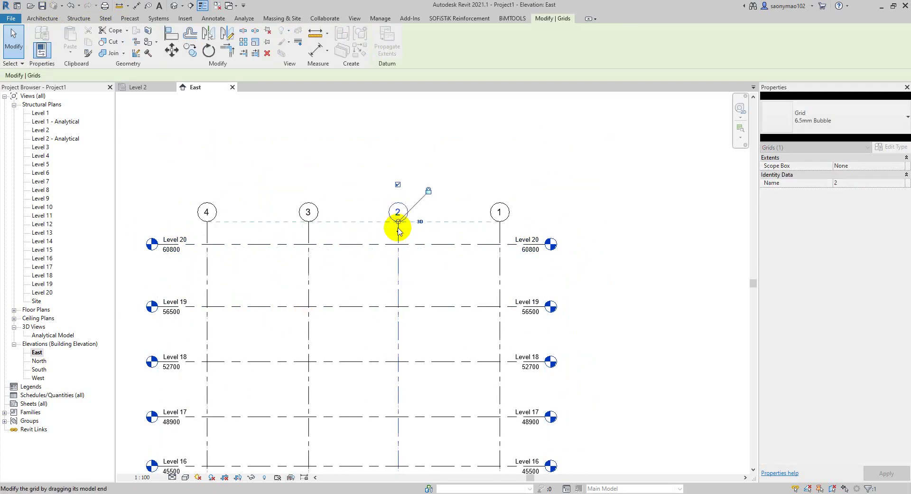
left_click(630, 283)
scroll(629, 283, "down", 2)
mouse_move(518, 366)
middle_mouse_down()
mouse_move(463, 346)
mouse_move(427, 295)
mouse_move(436, 335)
mouse_move(431, 260)
middle_mouse_up()
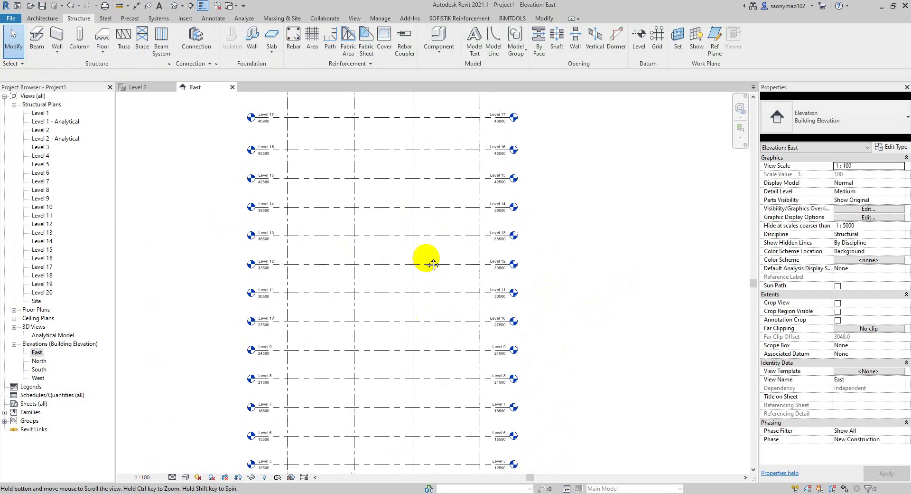
mouse_move(414, 304)
middle_mouse_down()
mouse_move(432, 379)
mouse_move(387, 358)
middle_mouse_up()
scroll(424, 352, "down", 2)
Step: In the North elevation, raise the lettered grid heads just above Level 20, undoing an accidental jog
double_click(38, 361)
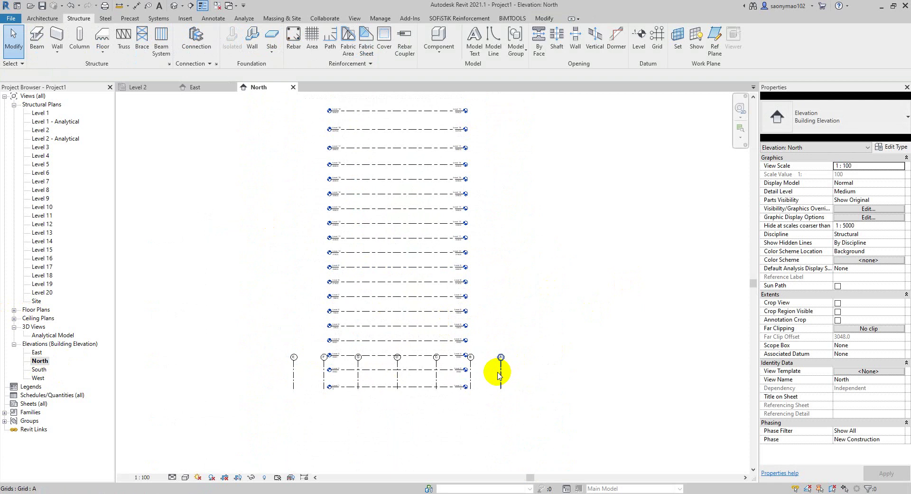
left_click(501, 372)
left_click_drag(501, 363, 506, 102)
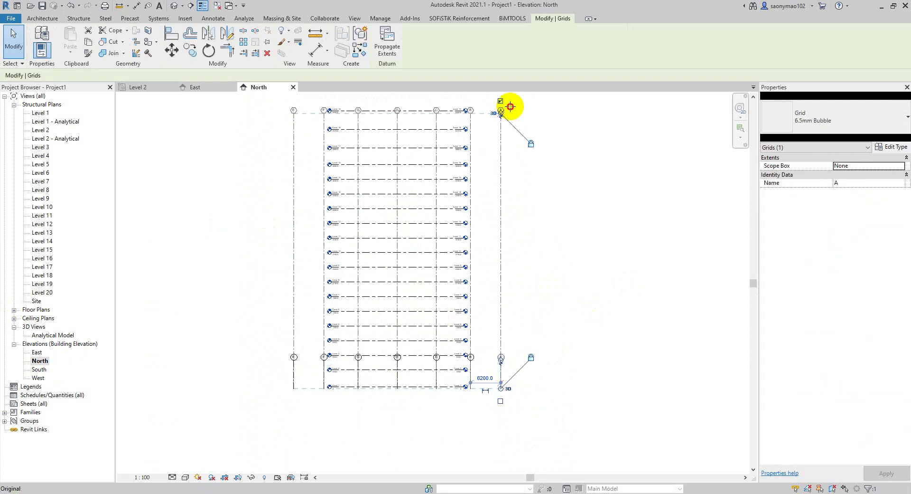
middle_click_drag(519, 173, 485, 226)
scroll(489, 205, "up", 2)
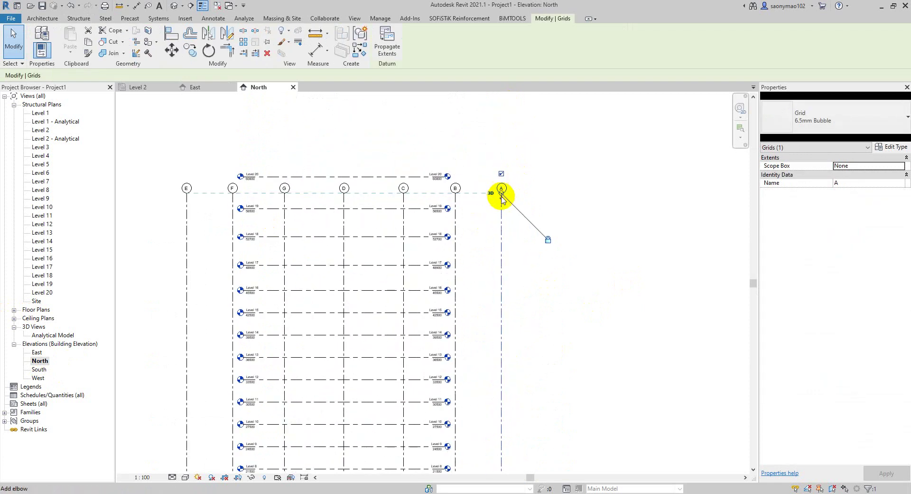
left_click(502, 197)
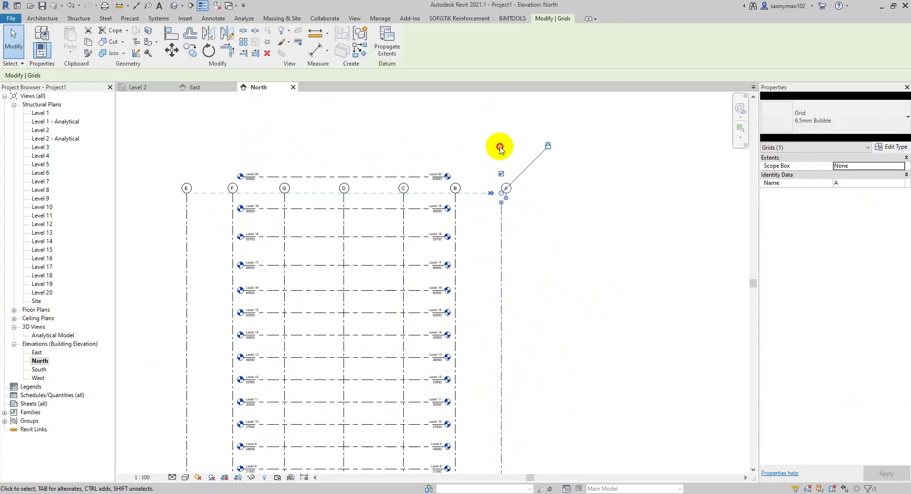
left_click(70, 7)
left_click(501, 194)
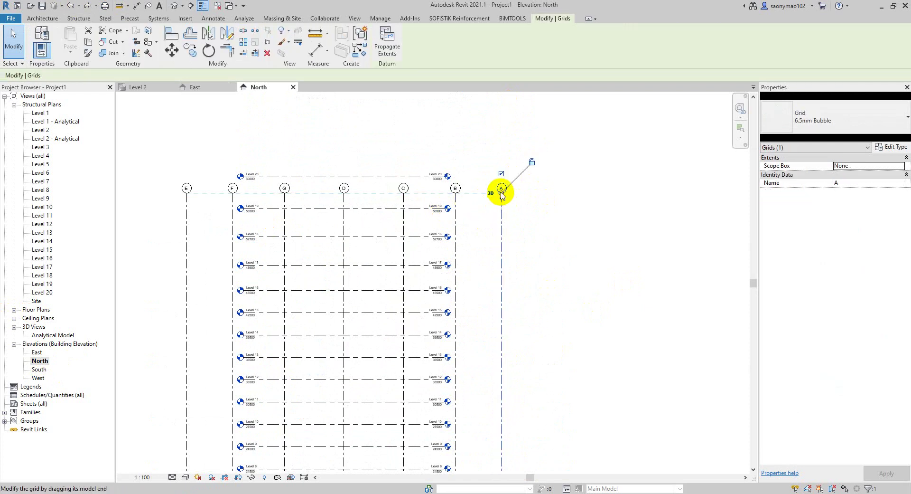
left_click_drag(502, 195, 502, 147)
Step: Extend the level lines right past grid A and left past grid E
left_click(399, 176)
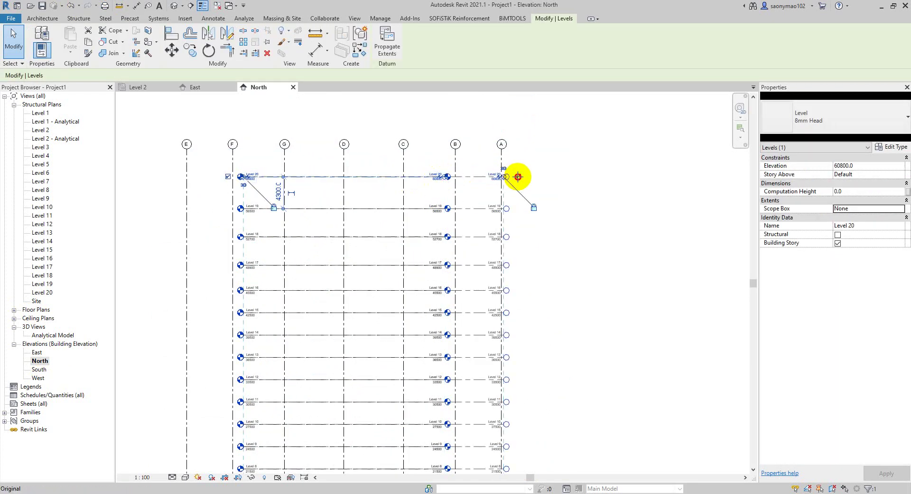
left_click_drag(445, 176, 551, 178)
left_click(610, 252)
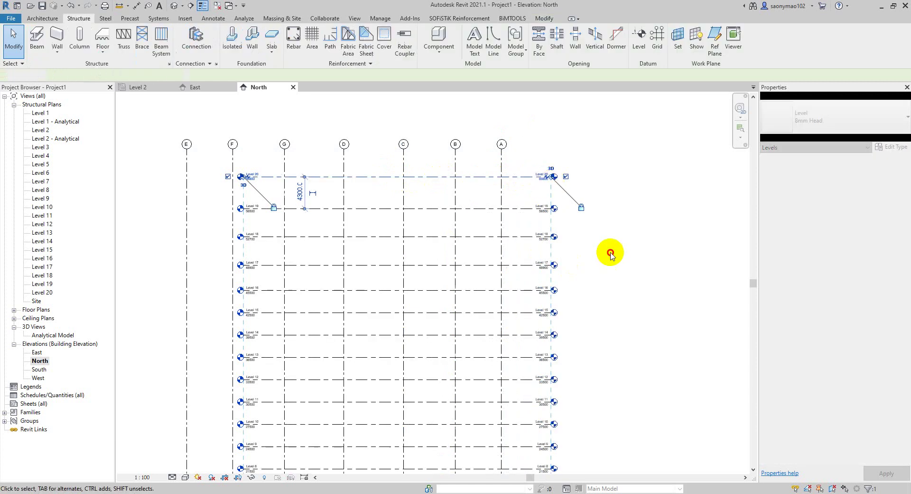
left_click(270, 209)
scroll(256, 209, "up", 5)
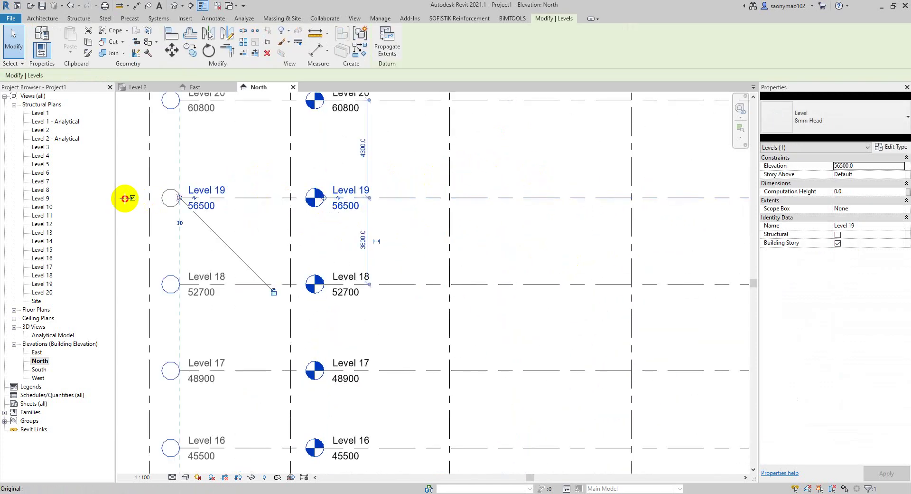
left_click_drag(294, 200, 102, 200)
scroll(241, 280, "down", 2)
middle_click_drag(241, 280, 360, 190)
scroll(366, 195, "up", 1)
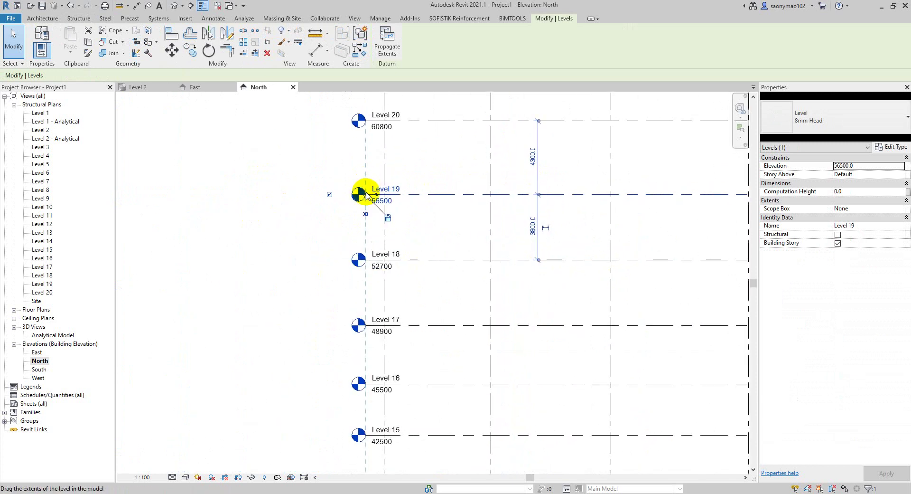
left_click_drag(345, 196, 272, 190)
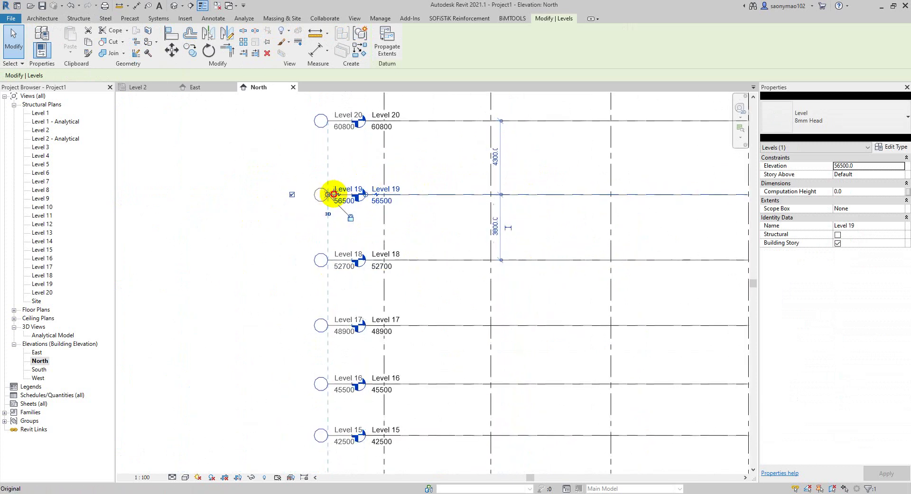
scroll(248, 229, "down", 2)
scroll(275, 280, "down", 2)
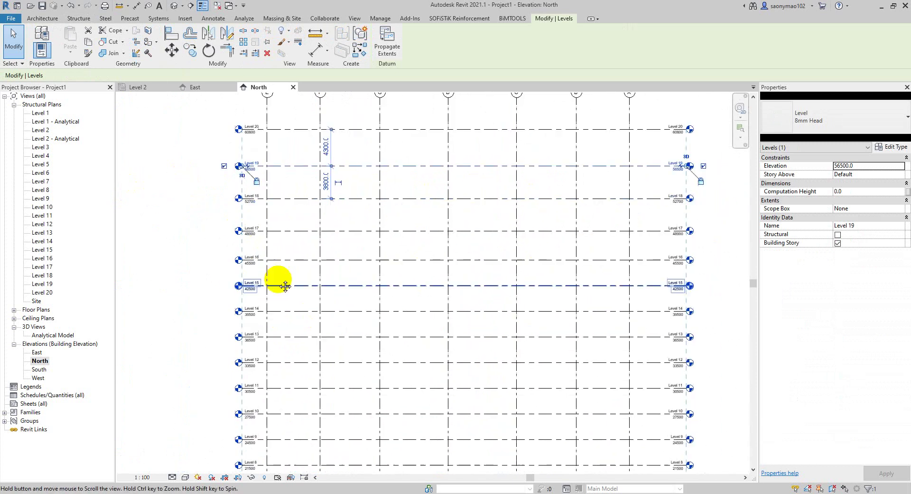
Step: Drag grid C's bottom end down to extend the lettered grids below Level 1
left_click(183, 236)
scroll(386, 301, "down", 2)
scroll(363, 264, "up", 1)
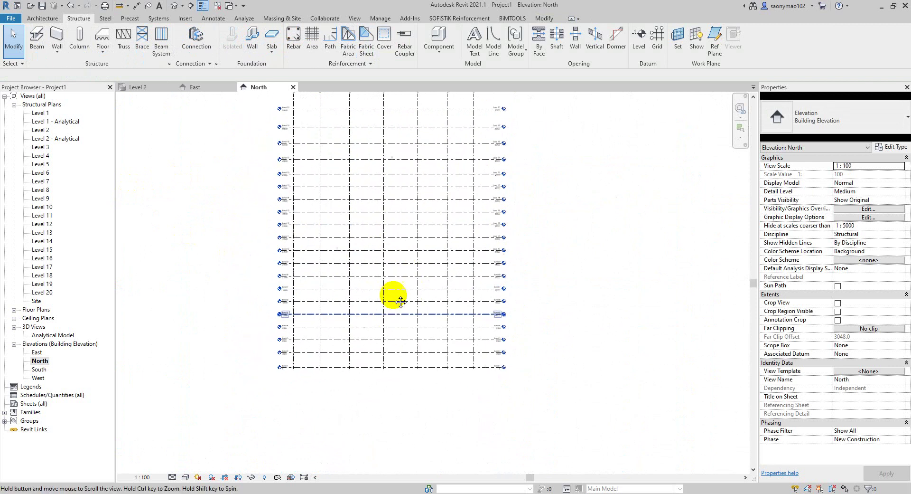
scroll(339, 345, "up", 1)
scroll(375, 315, "up", 1)
scroll(411, 335, "up", 1)
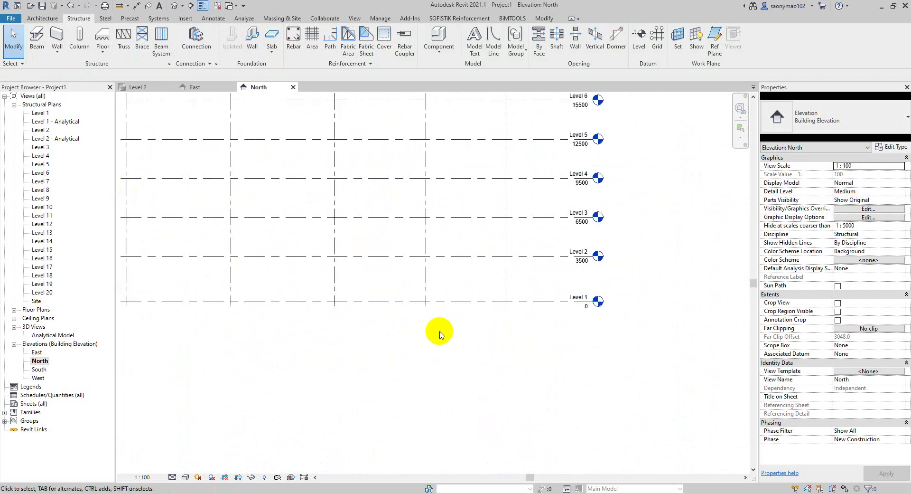
left_click(439, 306)
scroll(430, 348, "down", 1)
left_click(421, 358)
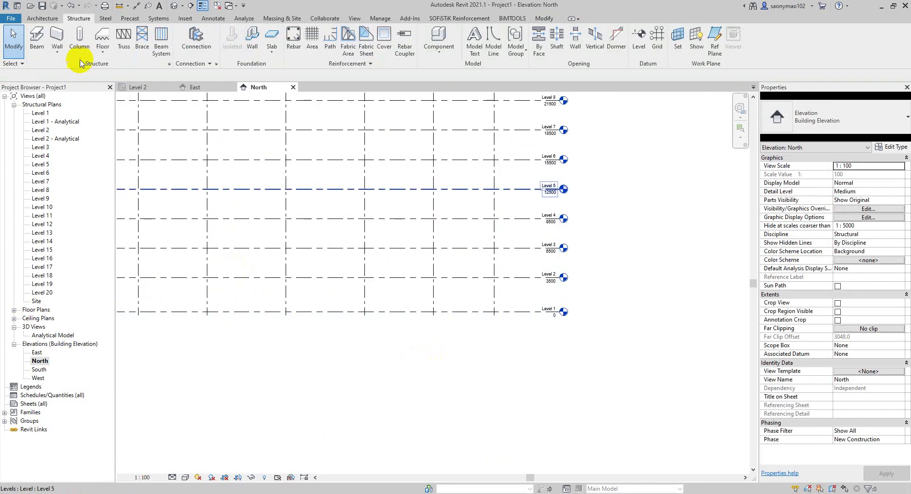
left_click(365, 306)
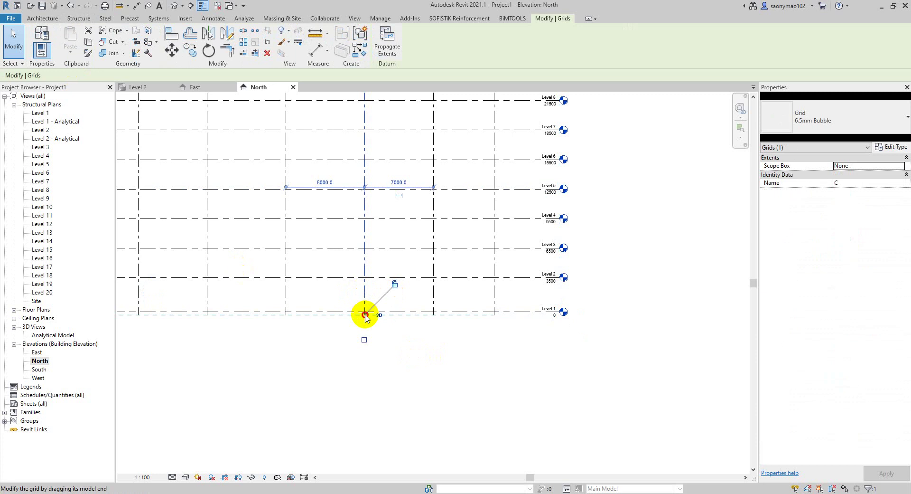
left_click_drag(365, 315, 366, 351)
left_click(566, 379)
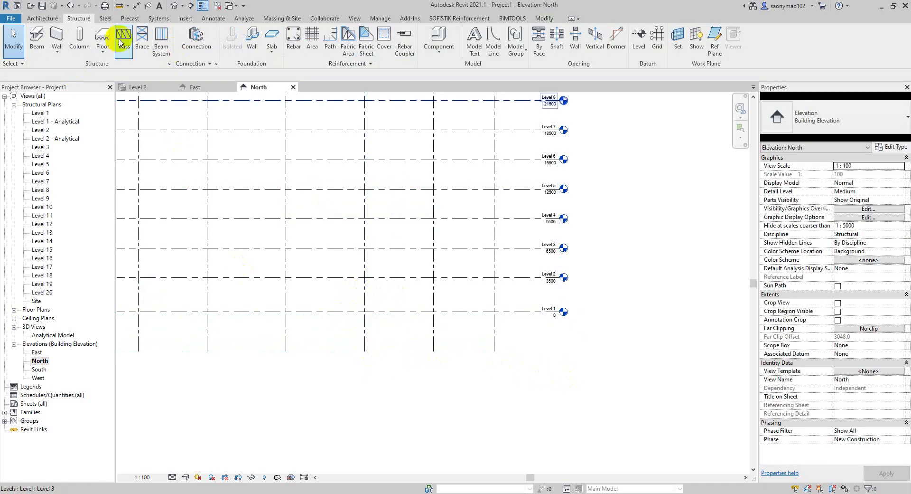
Step: Draw a new level 1500 below Level 1 and delete the stray Level 25 with its views
left_click(641, 38)
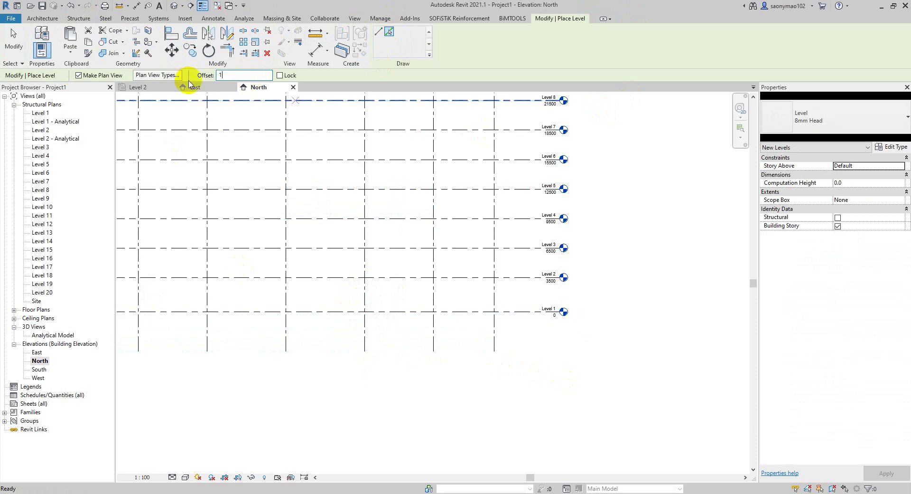
left_click(386, 316)
scroll(526, 356, "up", 2)
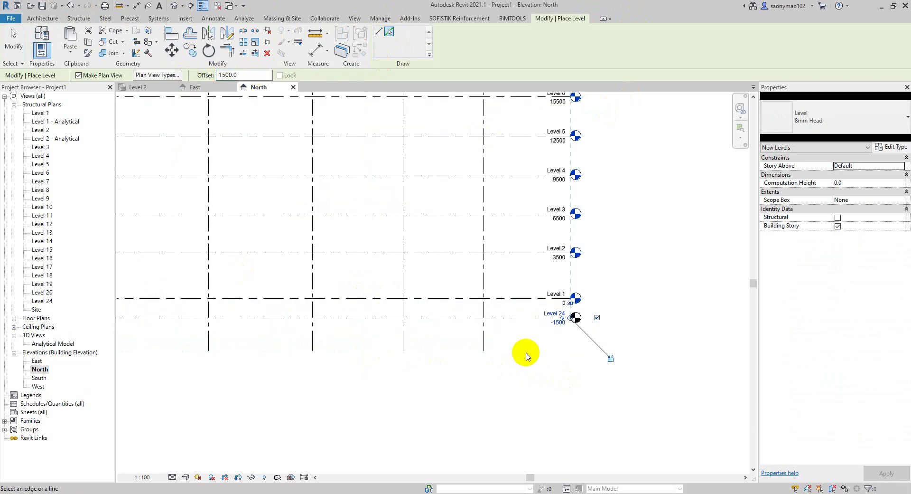
left_click(555, 317)
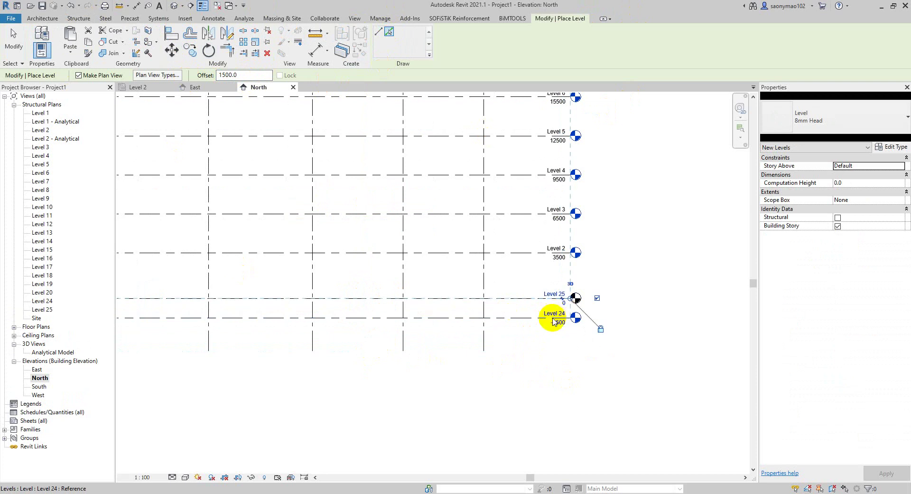
key("Escape")
left_click(520, 299)
key("Delete")
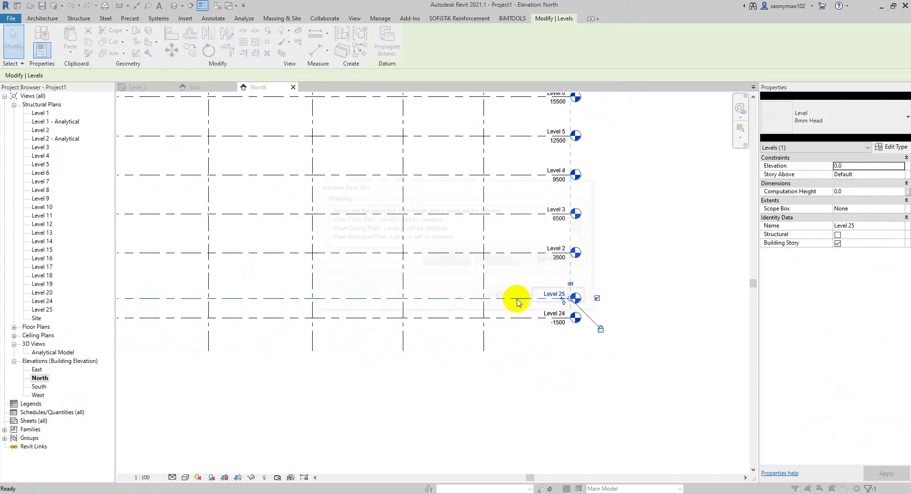
left_click(496, 295)
Step: Rename the new level to Base and rename its matching views too
left_click(536, 313)
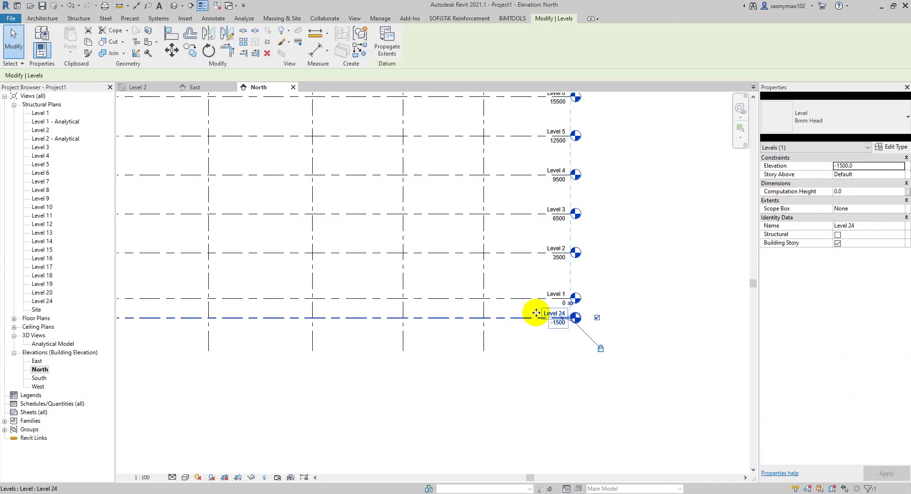
left_click(549, 313)
type("Base")
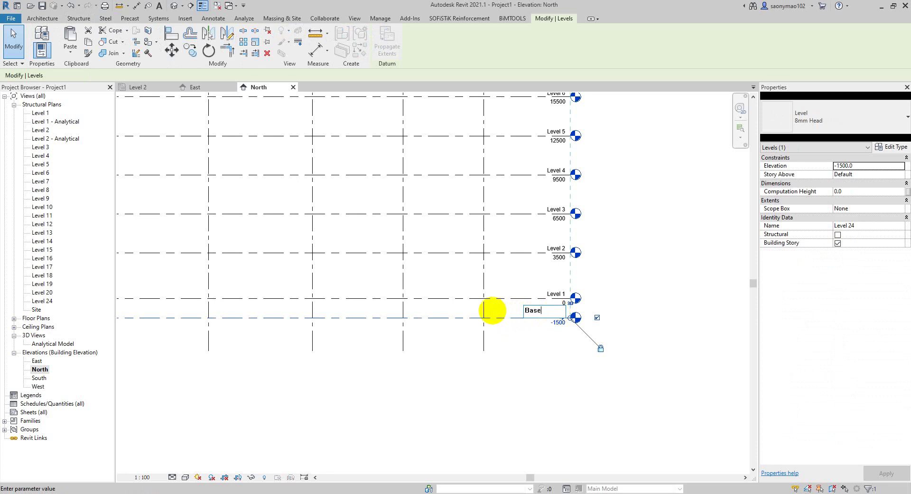
key("Return")
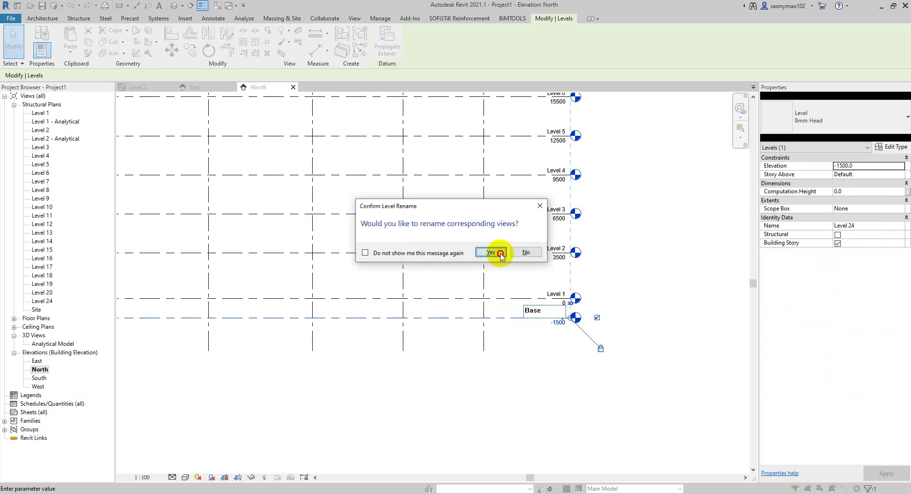
left_click(501, 256)
left_click(555, 360)
scroll(609, 390, "down", 1)
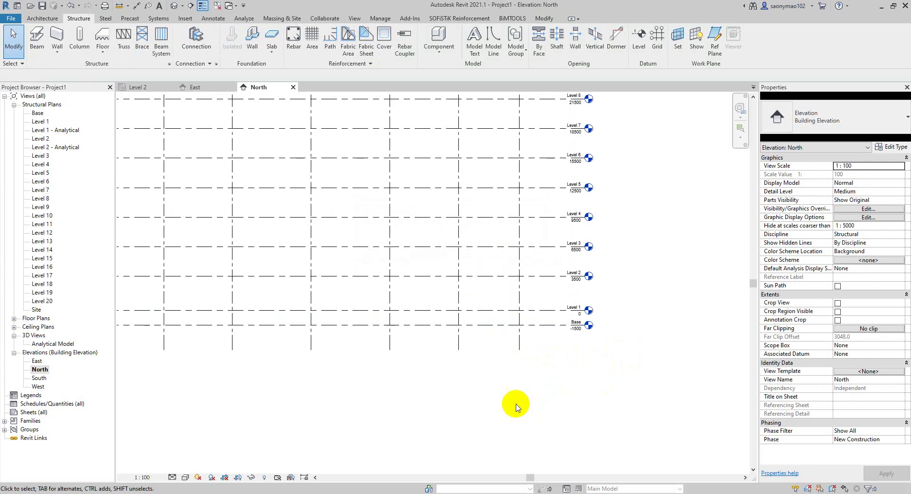
Step: Open the West elevation and check how far grid 3 extends
scroll(442, 285, "down", 3)
scroll(429, 250, "down", 1)
scroll(426, 192, "up", 1)
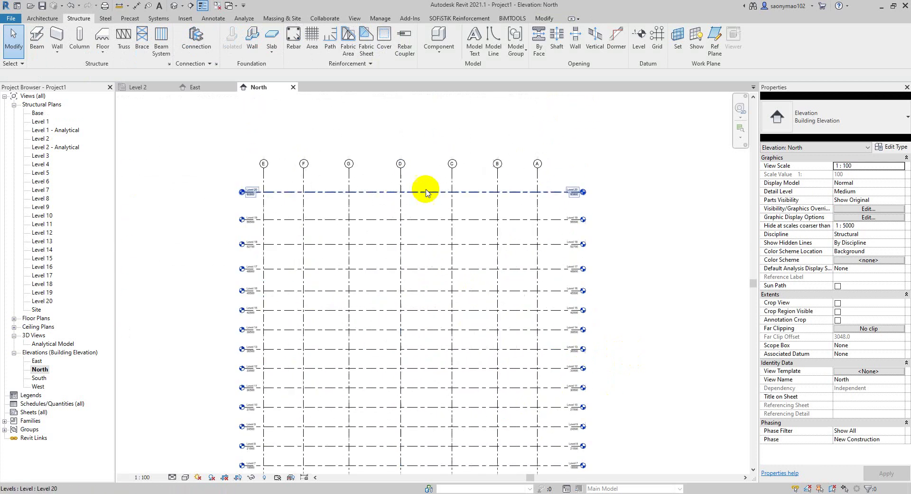
scroll(625, 285, "down", 2)
scroll(576, 312, "up", 1)
scroll(583, 393, "up", 3)
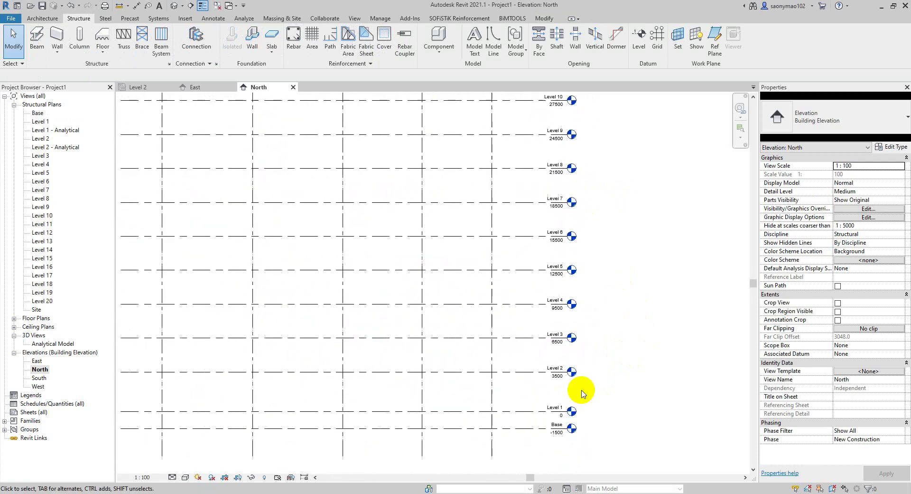
scroll(565, 352, "down", 1)
scroll(522, 328, "down", 1)
scroll(474, 318, "down", 1)
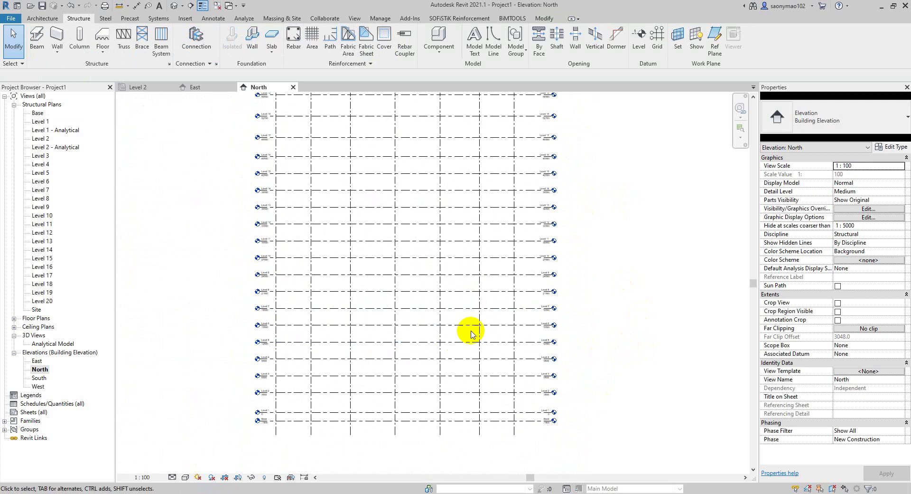
scroll(441, 290, "down", 1)
scroll(458, 270, "down", 1)
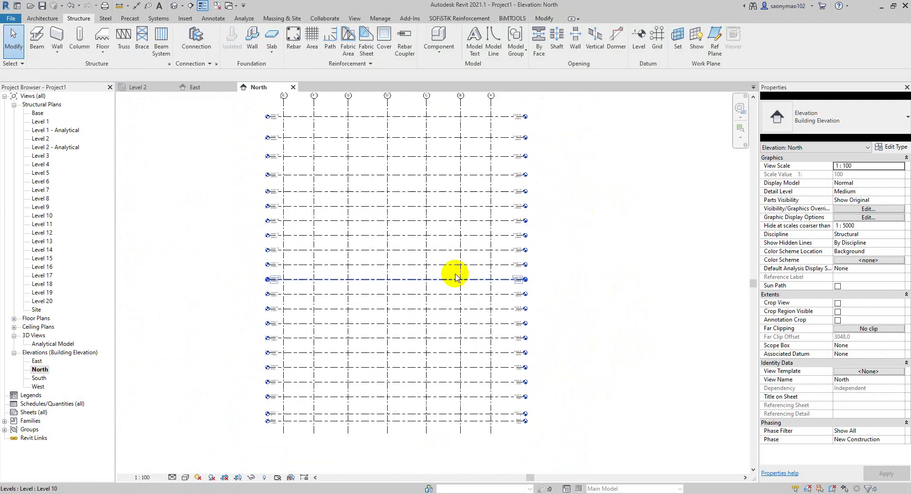
scroll(456, 278, "down", 1)
double_click(40, 387)
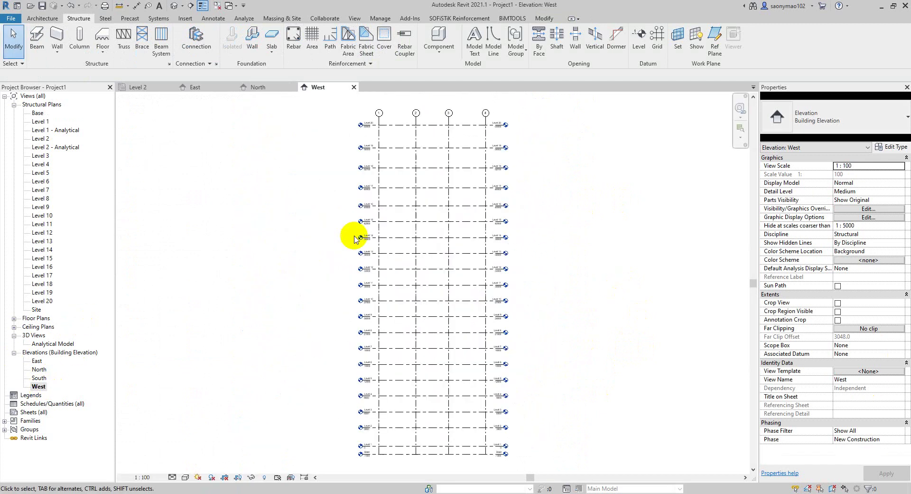
scroll(423, 202, "up", 2)
middle_click_drag(421, 195, 405, 98)
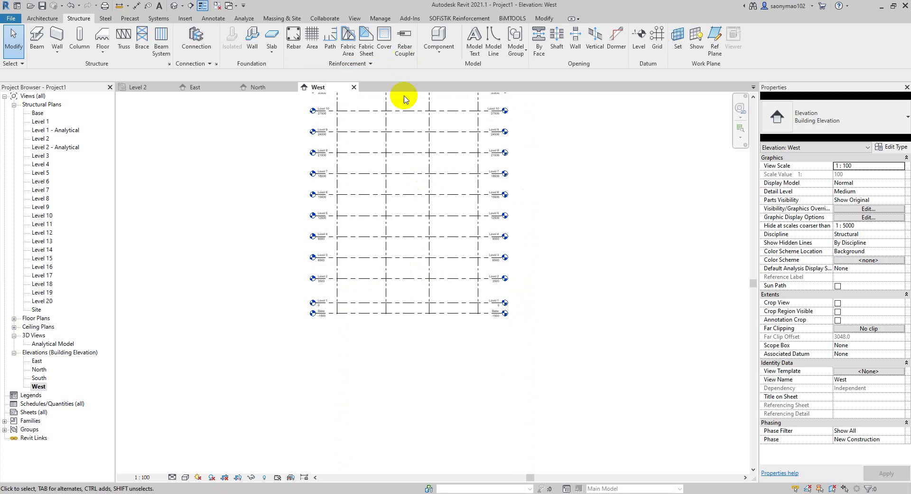
left_click(429, 293)
scroll(429, 293, "up", 2)
scroll(434, 319, "up", 1)
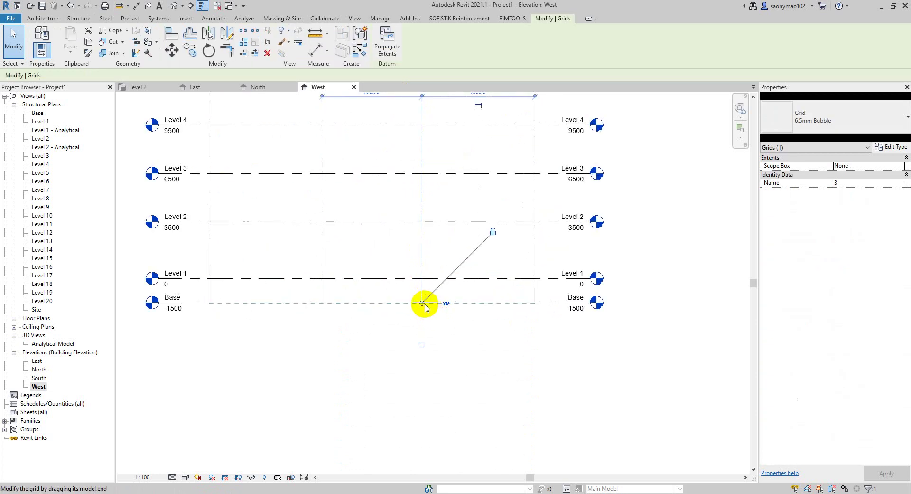
scroll(409, 250, "down", 3)
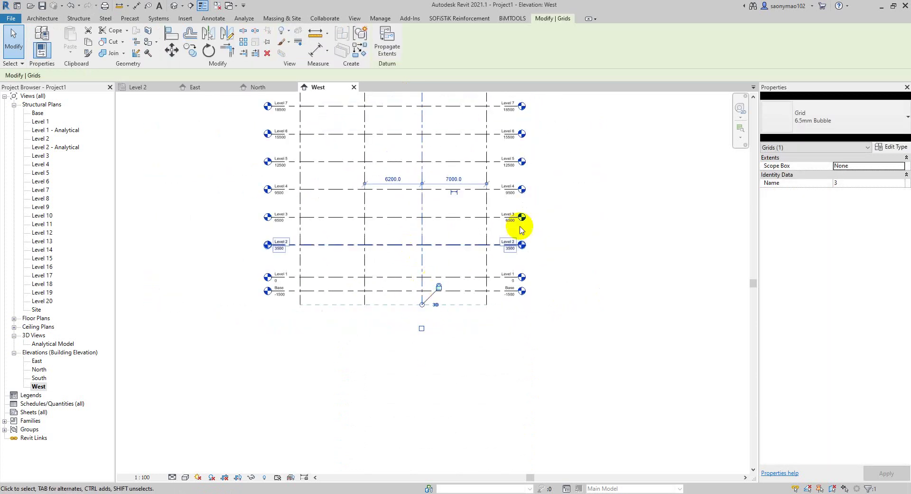
key("Escape")
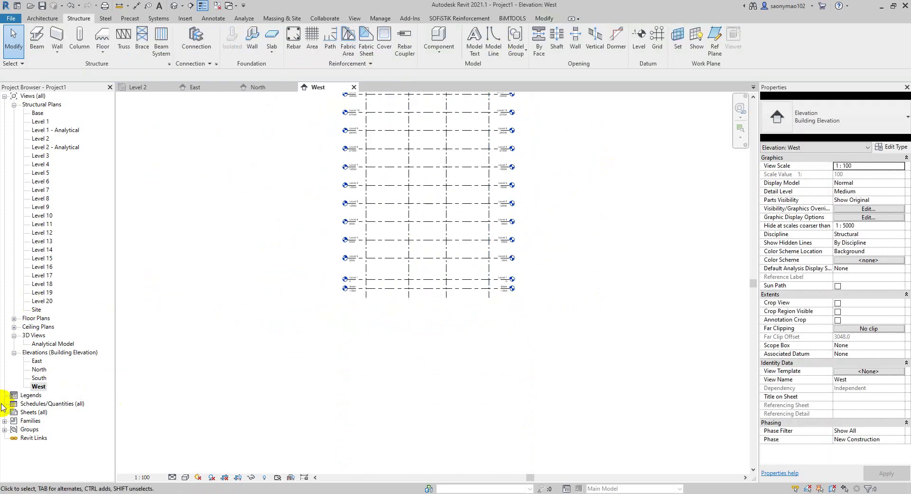
Step: Open the South and North elevations, close both, and return to the Level 2 plan
double_click(39, 378)
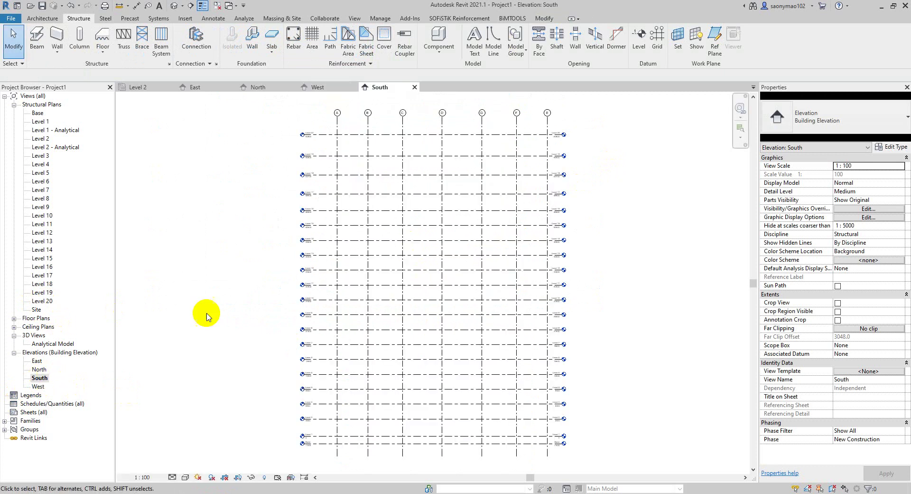
double_click(37, 370)
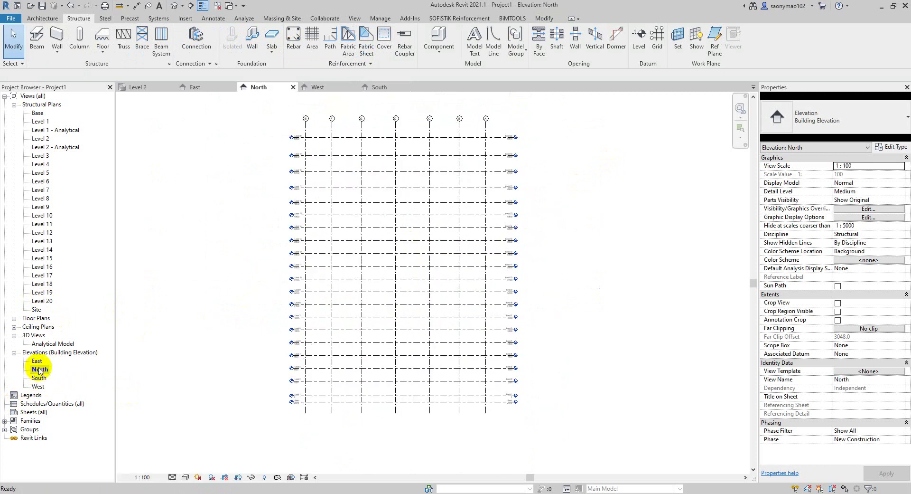
left_click(383, 88)
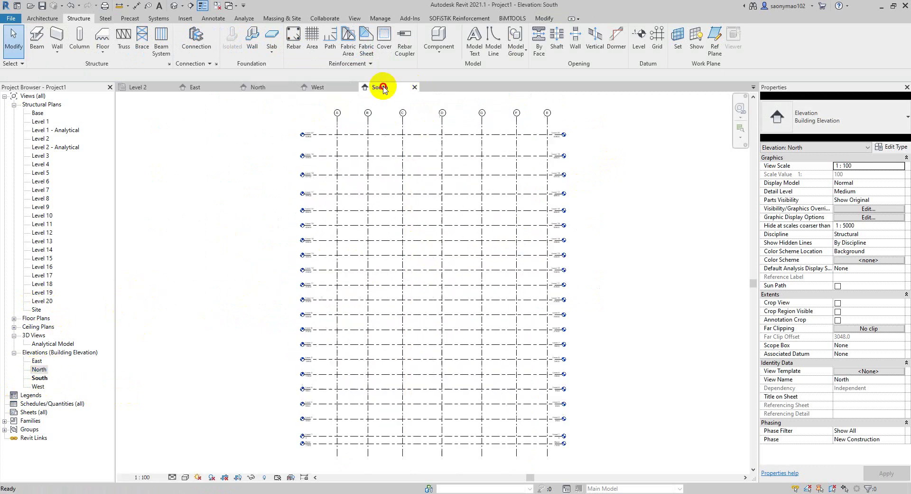
left_click(416, 87)
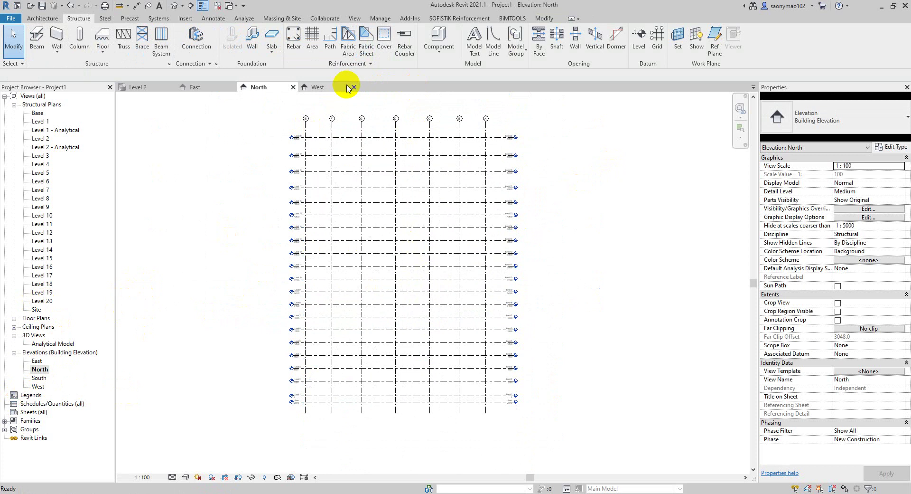
left_click(293, 88)
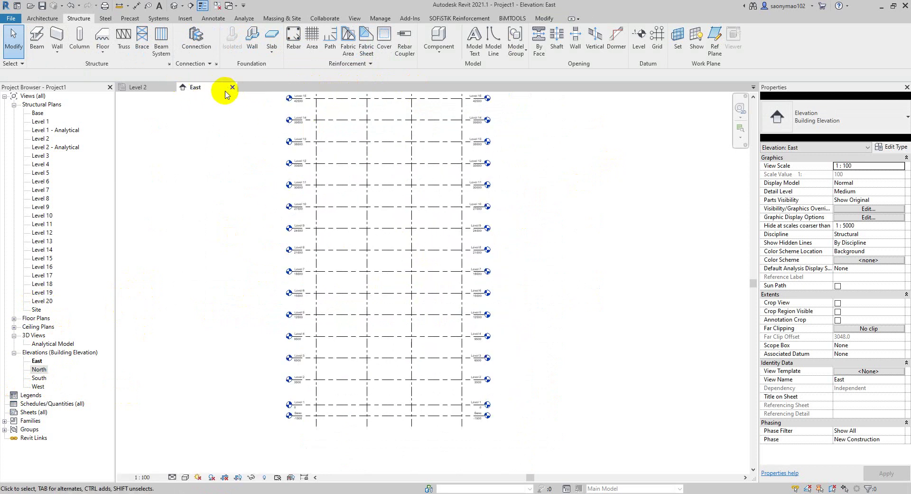
left_click(138, 87)
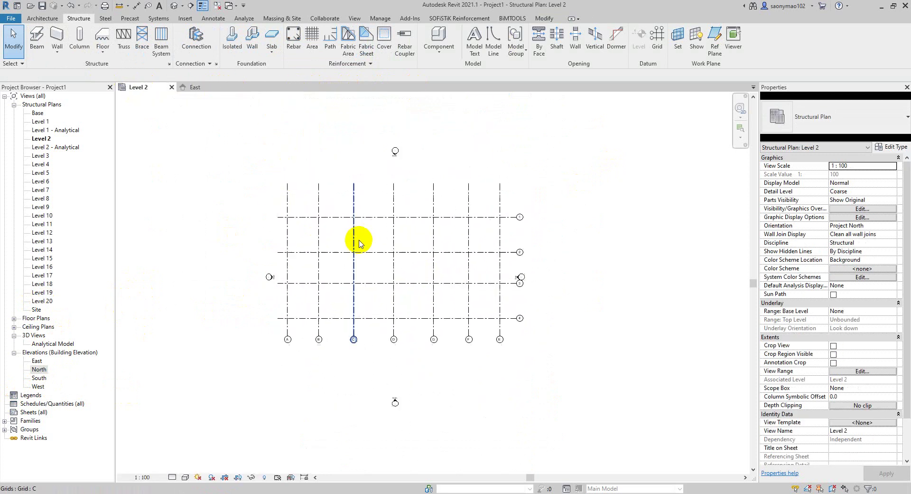
Step: Turn on Plan View Symbols End 1 in the grid type so bubbles show at both ends
mouse_move(358, 239)
middle_mouse_down()
mouse_move(297, 280)
mouse_move(320, 273)
middle_mouse_up()
left_click(315, 249)
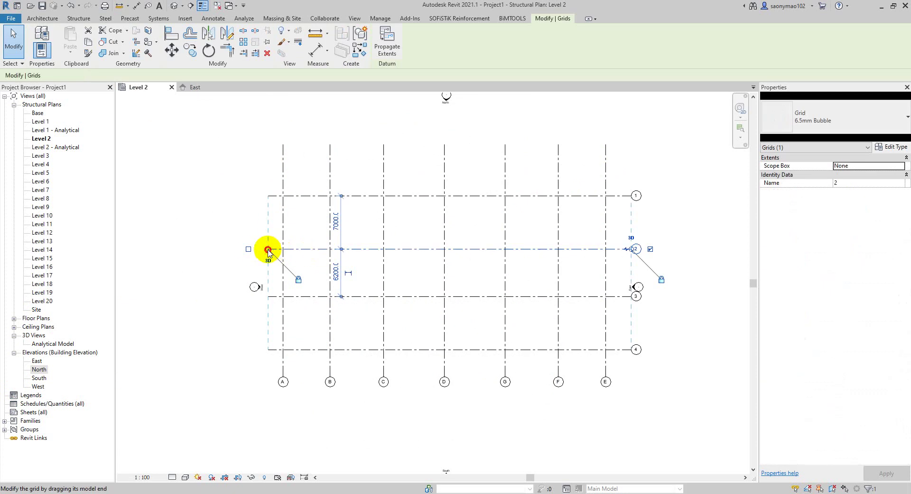
left_click(258, 249)
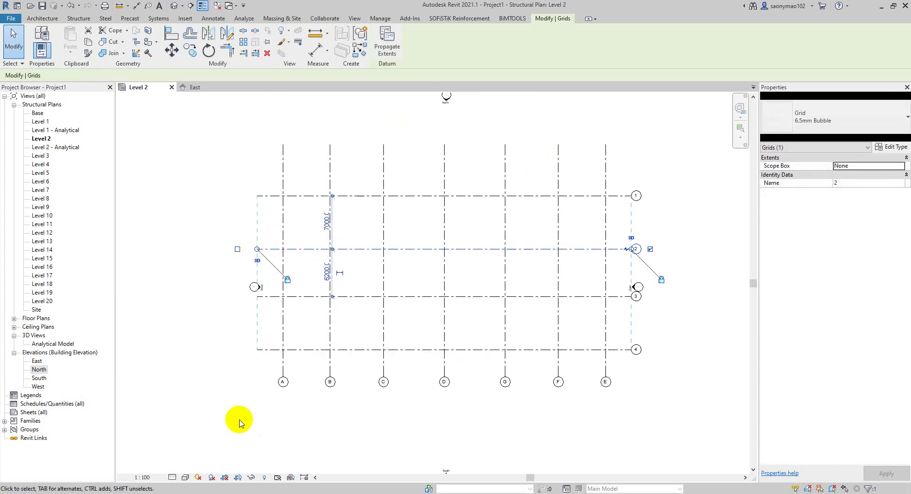
left_click_drag(313, 319, 306, 169)
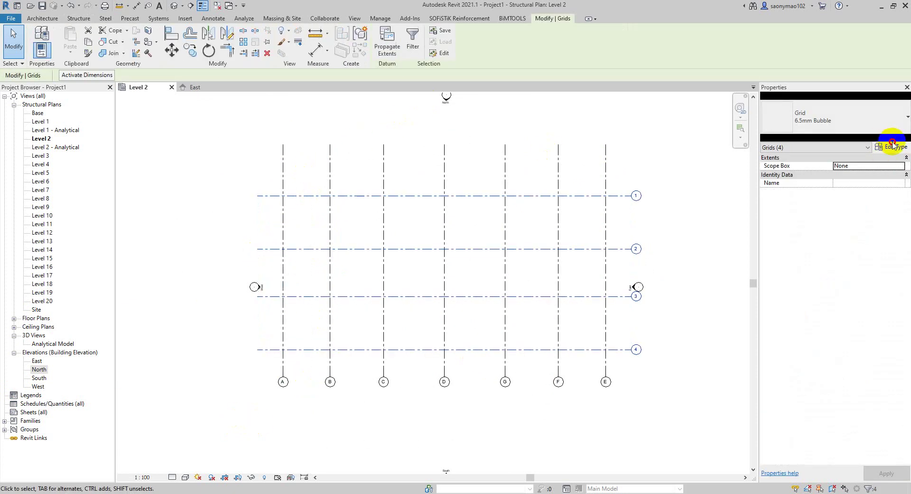
left_click(876, 150)
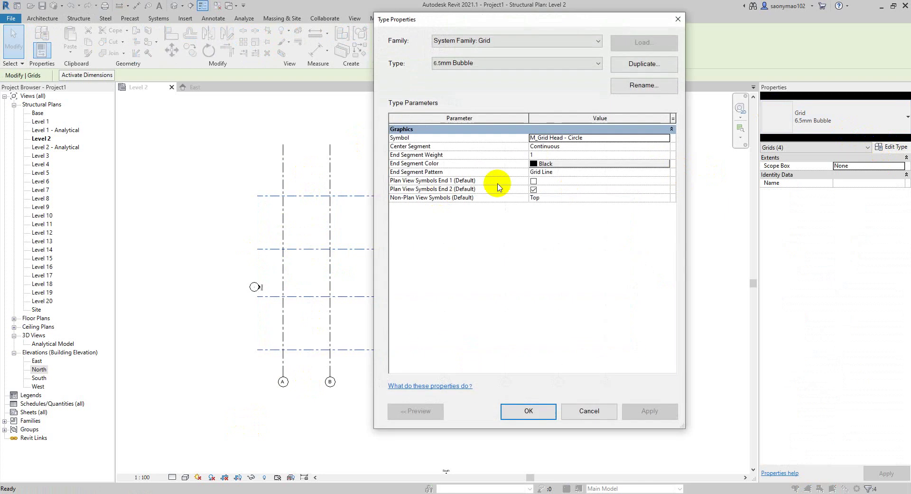
left_click(534, 181)
left_click(541, 409)
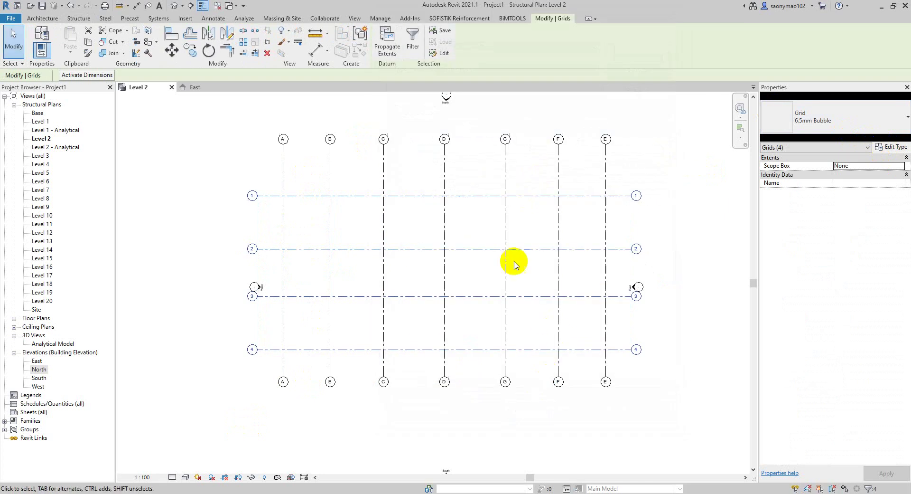
left_click(429, 229)
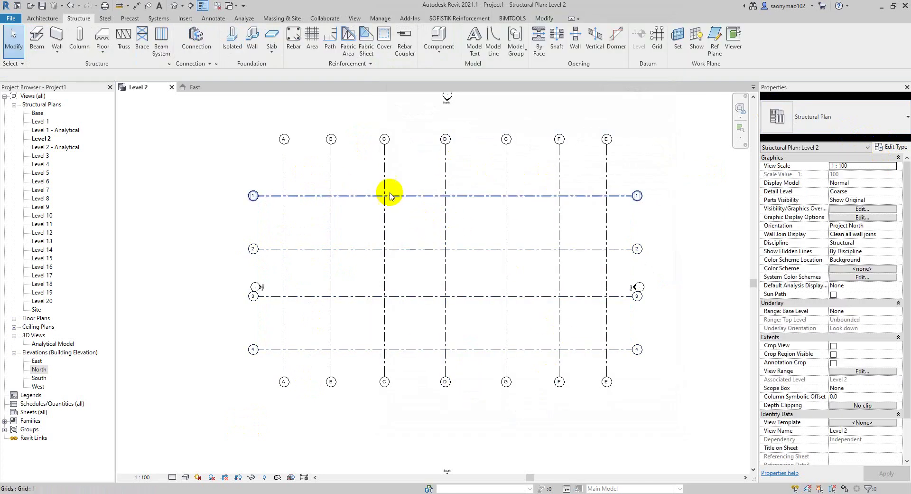
Step: Nudge horizontal grids 1–4 slightly upward with the arrow keys
middle_click_drag(415, 209, 417, 213)
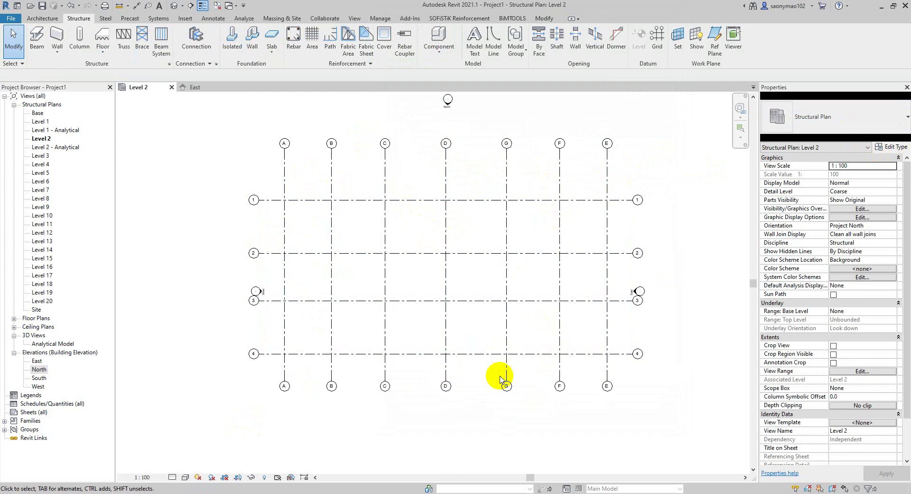
left_click_drag(498, 372, 468, 192)
key("Up")
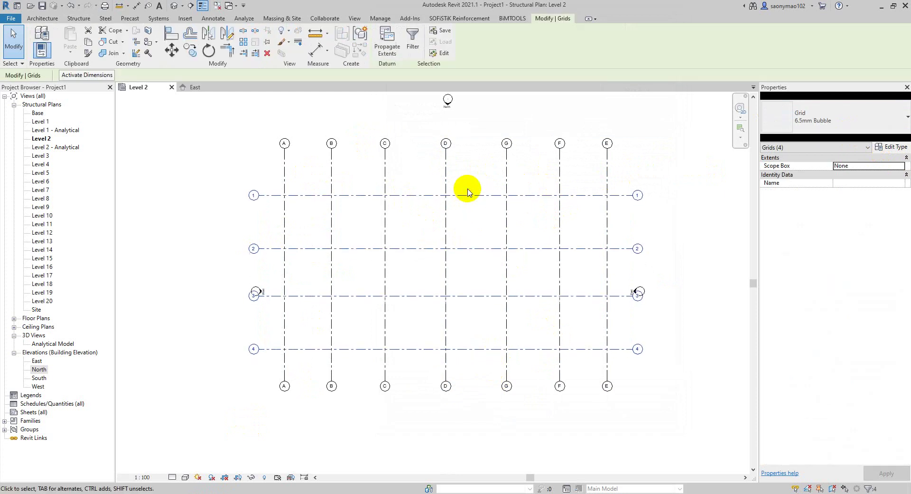
key("Up")
key("Up")
key("Up")
key("Up")
key("Up")
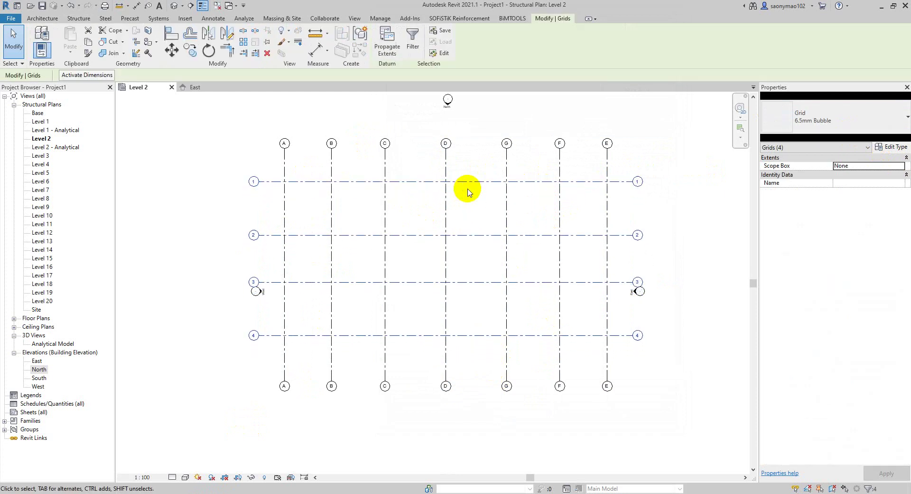
key("Down")
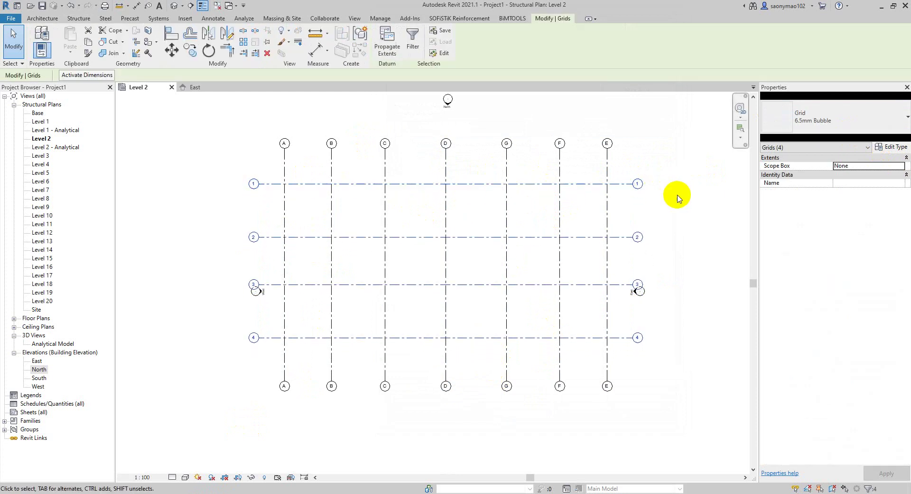
left_click(676, 196)
Step: Try adjusting grid D's end and an elbow offset on grid C's bubble, then undo
left_click(386, 156)
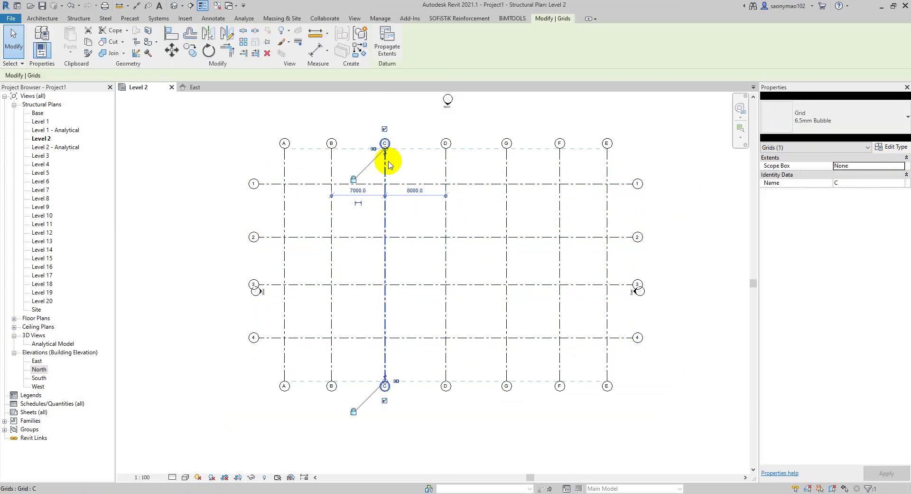
left_click(643, 165)
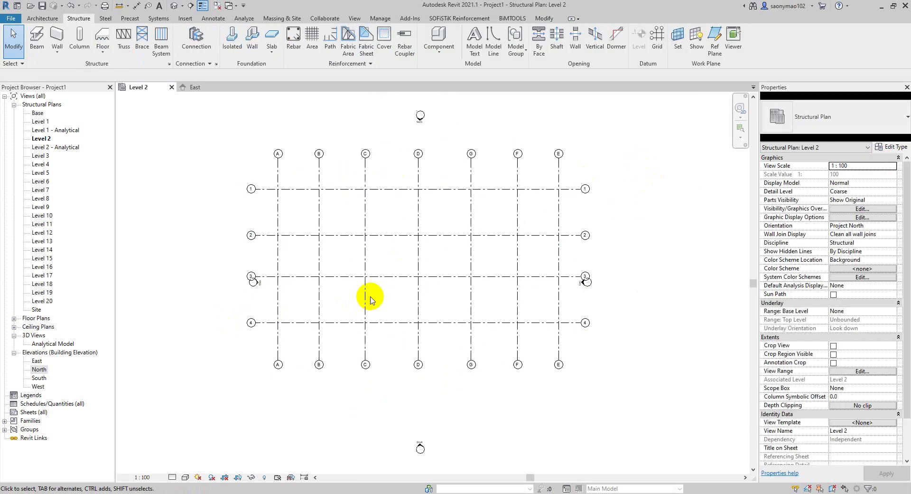
left_click(426, 366)
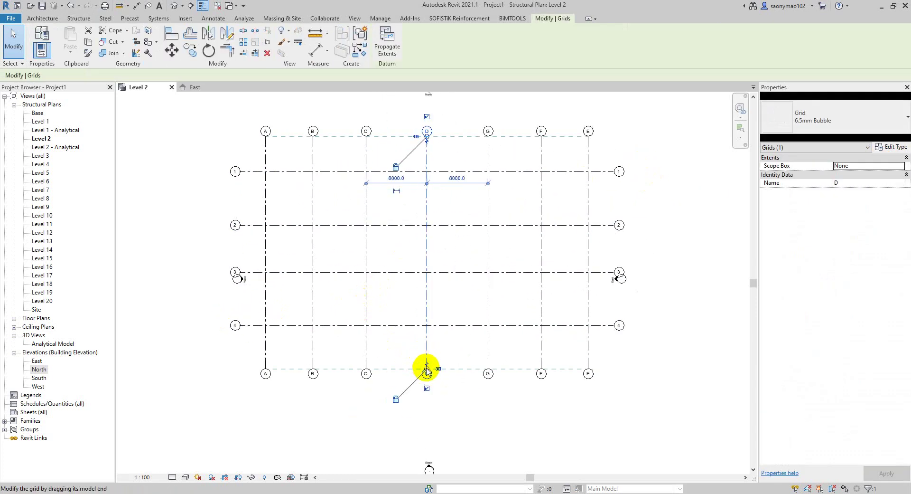
left_click_drag(427, 369, 427, 356)
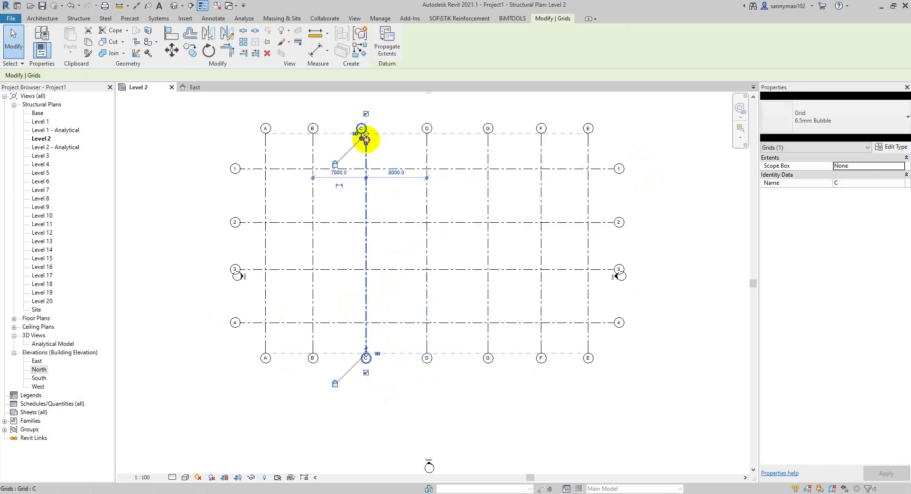
left_click_drag(368, 142, 366, 143)
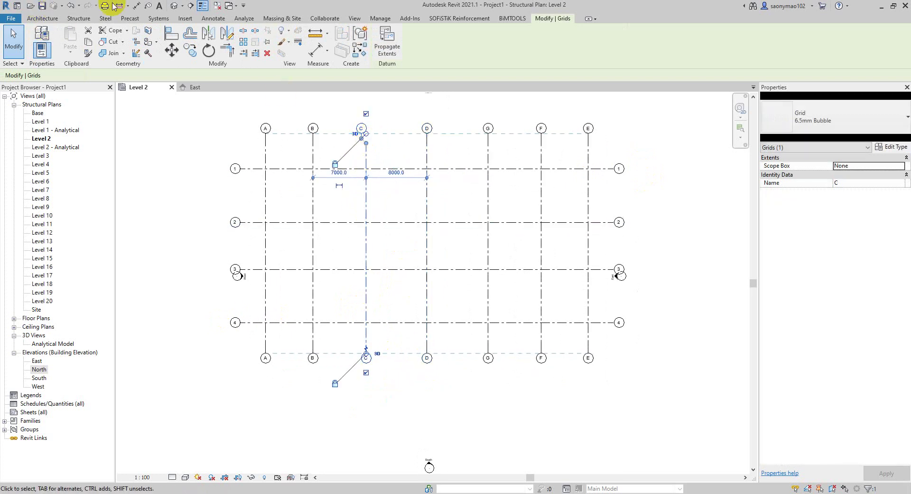
left_click(66, 6)
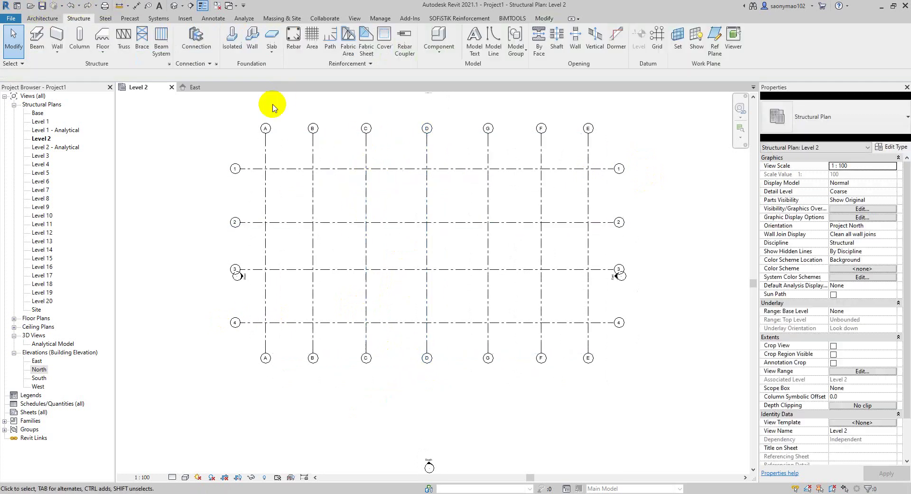
Step: Put grid D's bubble back in line and pan the plan view
left_click(426, 156)
scroll(426, 154, "up", 3)
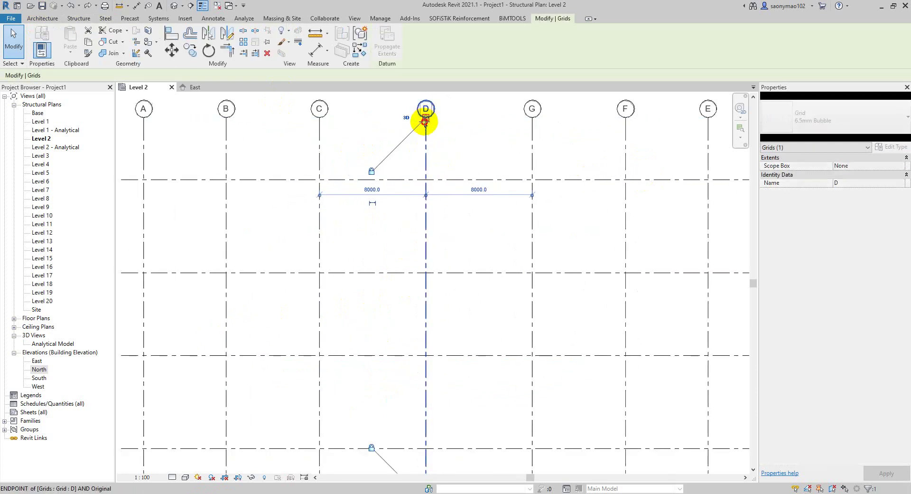
left_click_drag(425, 121, 423, 124)
left_click(366, 148)
scroll(366, 149, "down", 3)
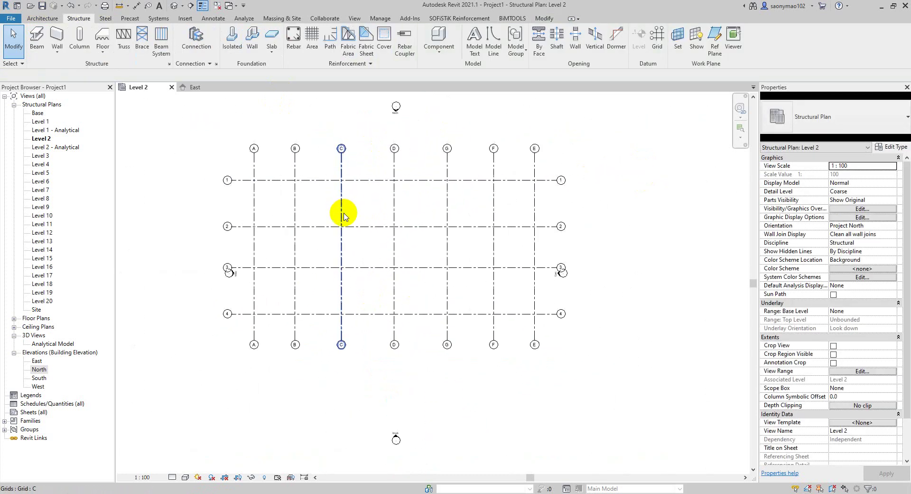
middle_click_drag(220, 168, 211, 179)
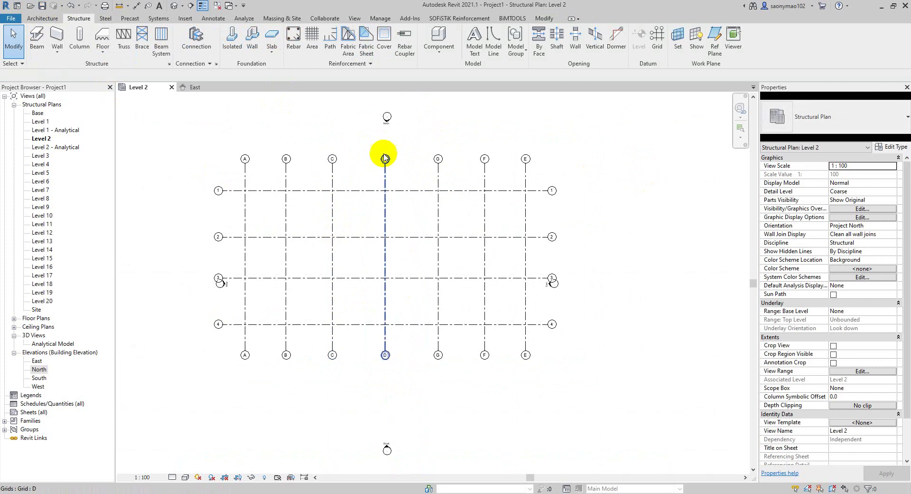
mouse_move(354, 251)
middle_mouse_down()
mouse_move(362, 266)
mouse_move(401, 258)
middle_mouse_up()
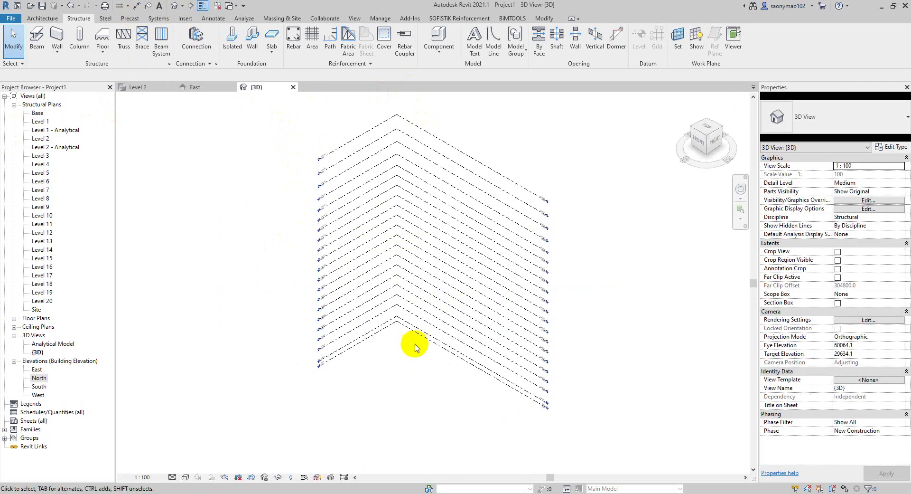
Step: Orbit the 3D levels, then open the Base structural plan framing grids A–E and 1–4
mouse_move(466, 345)
middle_mouse_down("shift")
mouse_move(505, 321)
mouse_move(521, 266)
mouse_move(611, 249)
mouse_move(624, 303)
mouse_move(555, 360)
mouse_move(409, 291)
mouse_move(429, 301)
mouse_move(382, 298)
middle_mouse_up("shift")
left_click(142, 86)
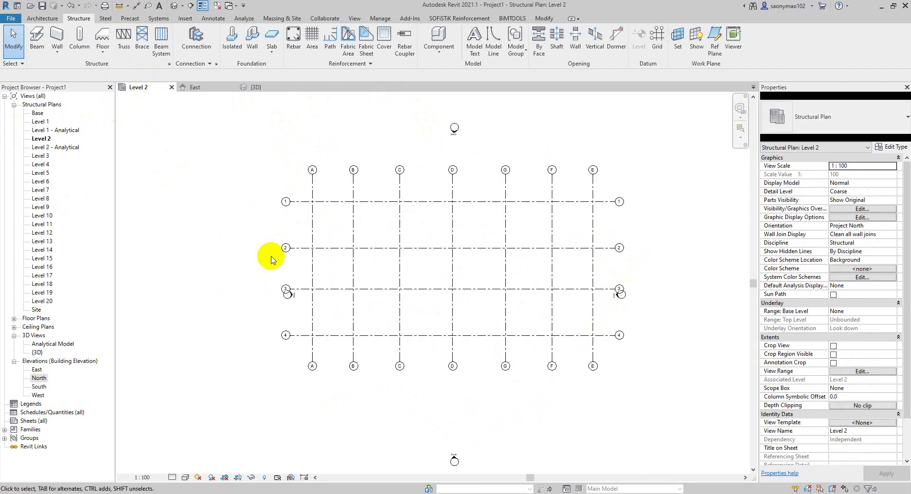
scroll(269, 274, "up", 3)
scroll(316, 277, "down", 3)
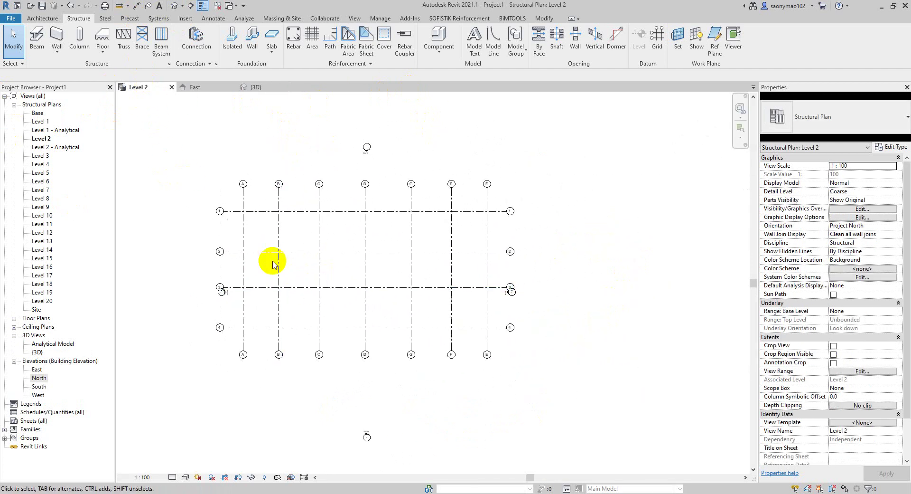
scroll(383, 279, "up", 3)
scroll(347, 301, "up", 1)
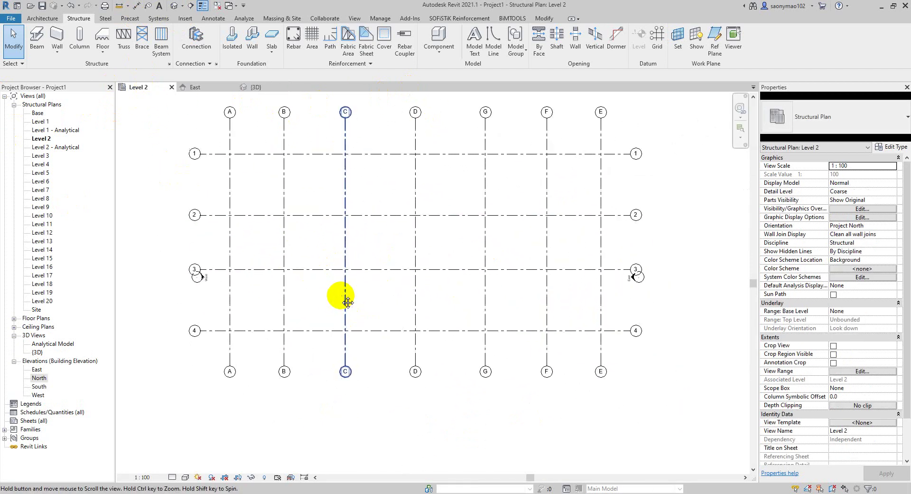
scroll(240, 214, "down", 2)
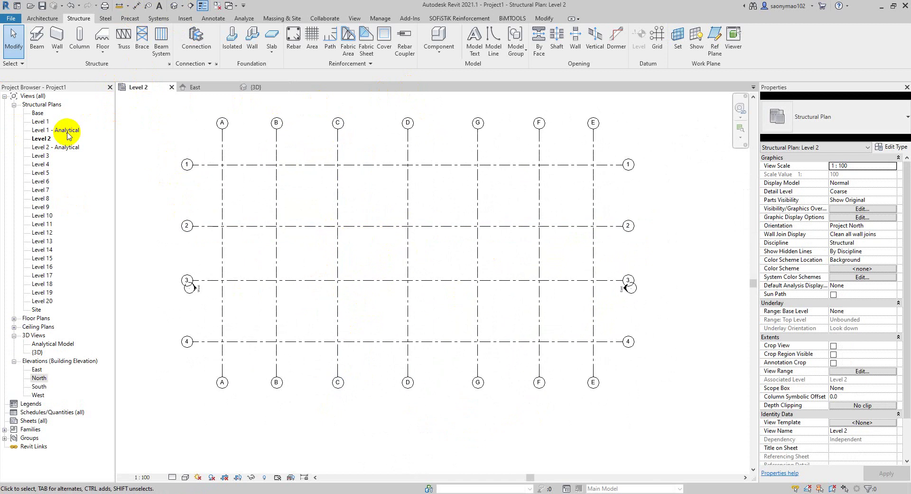
double_click(38, 113)
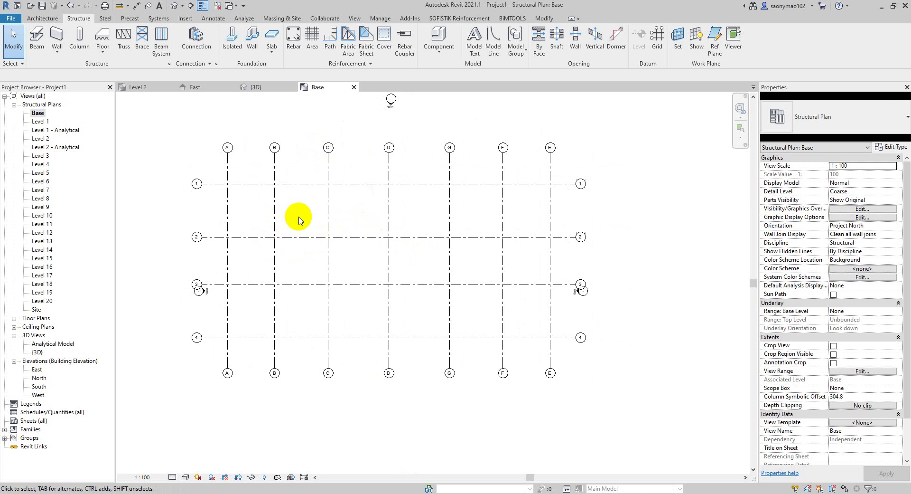
middle_click_drag(271, 209, 300, 203)
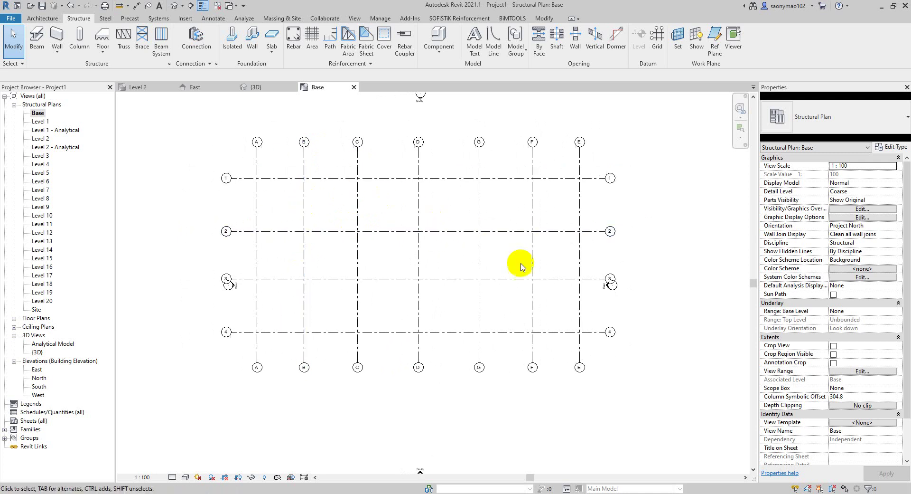
middle_click_drag(408, 260, 399, 264)
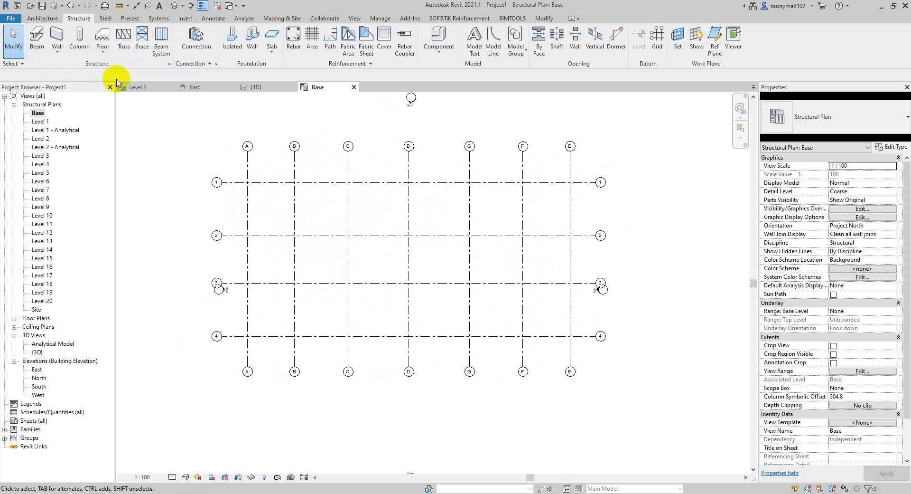
Step: Place an M_Concrete-Rectangular-Column 600 x 750mm at grid A/1
left_click(79, 35)
left_click(859, 121)
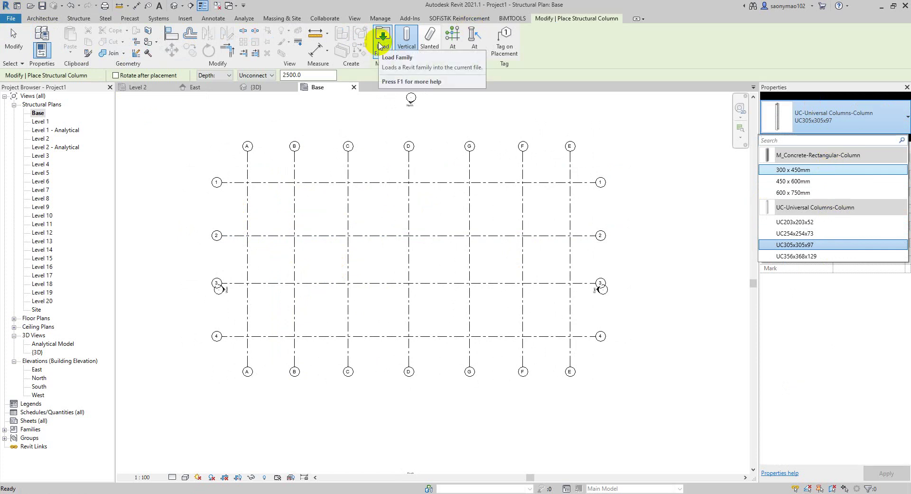
left_click(803, 193)
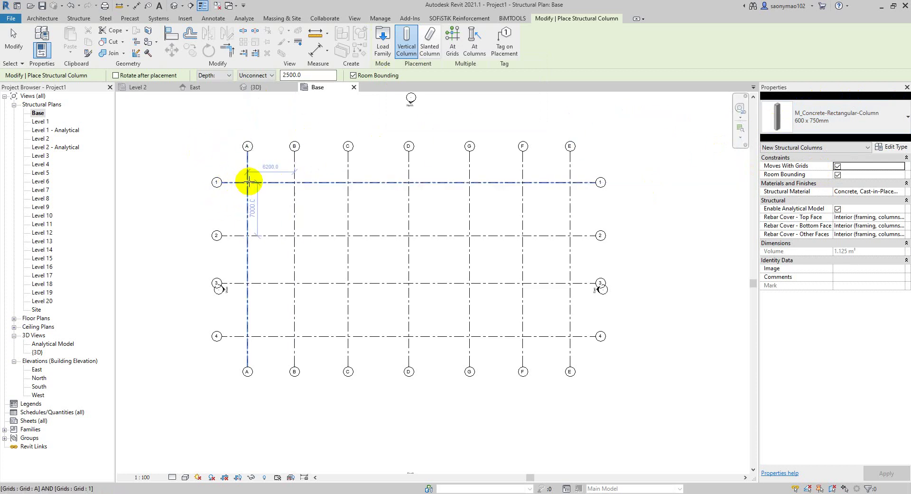
scroll(249, 182, "up", 3)
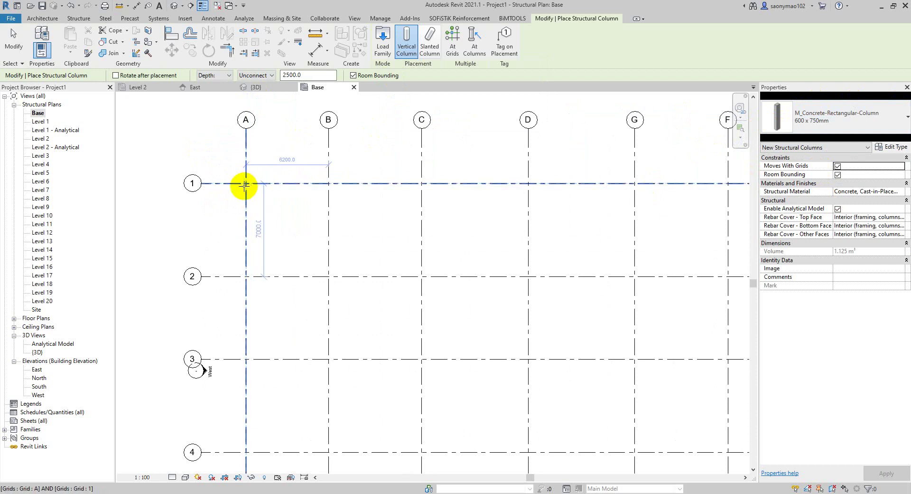
left_click(246, 183)
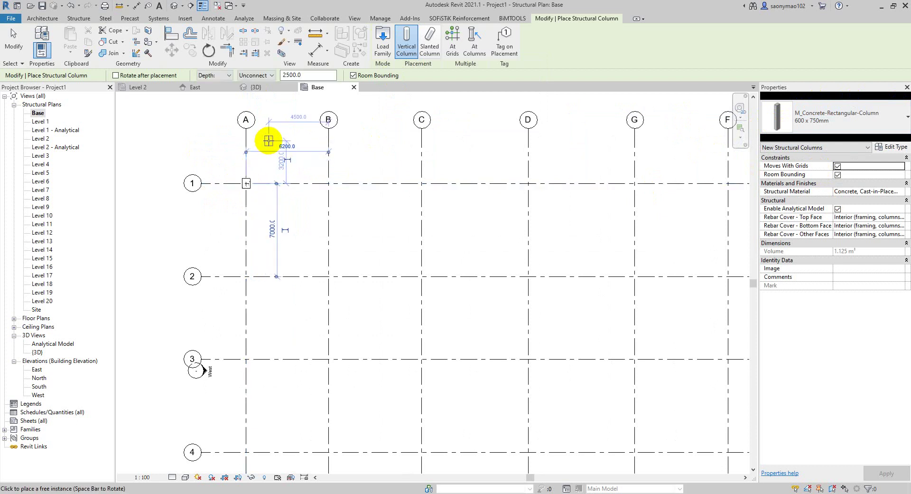
key("Escape")
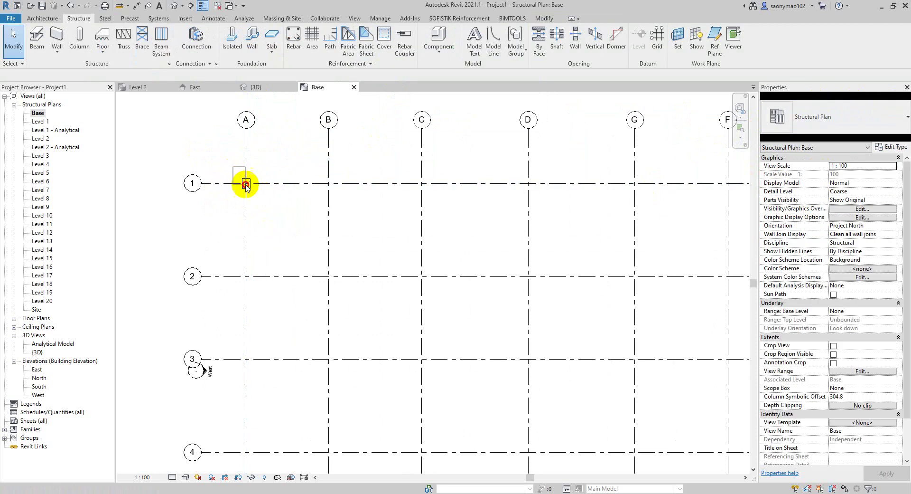
Step: Restart the Column tool and open the 600 x 750mm column's Type Properties
left_click(246, 184)
left_click(379, 159)
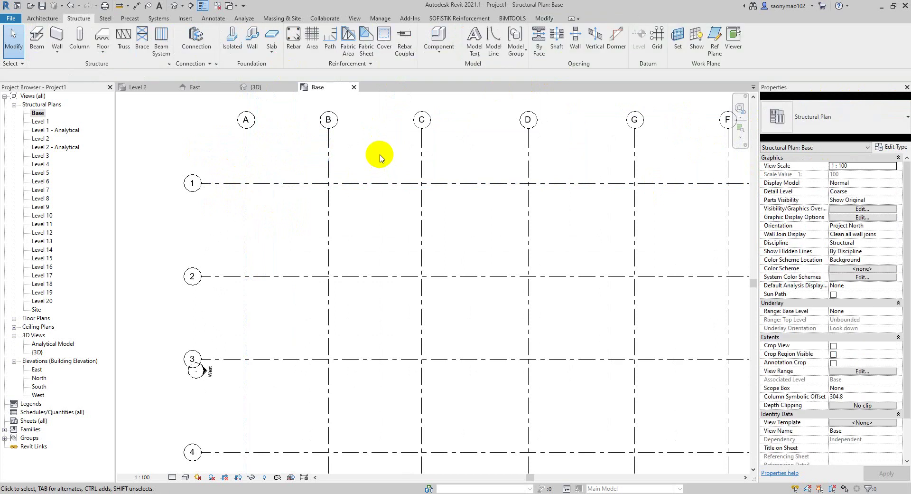
left_click(79, 36)
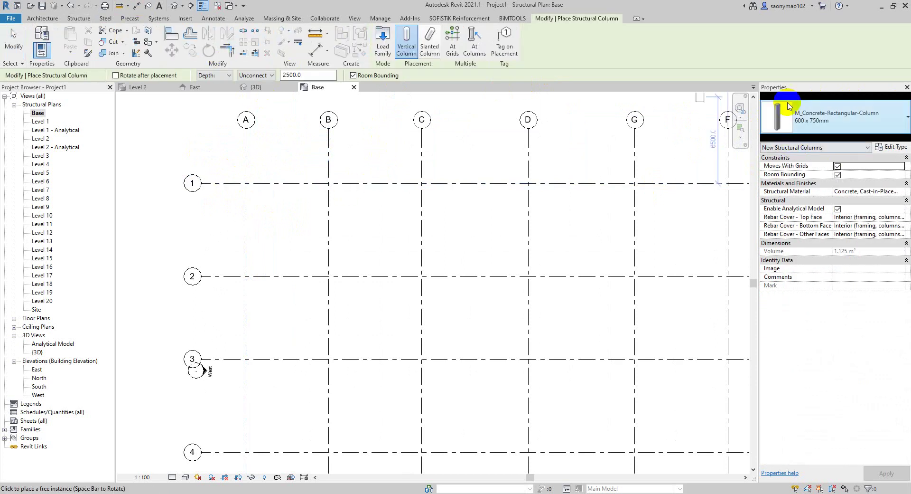
left_click(893, 148)
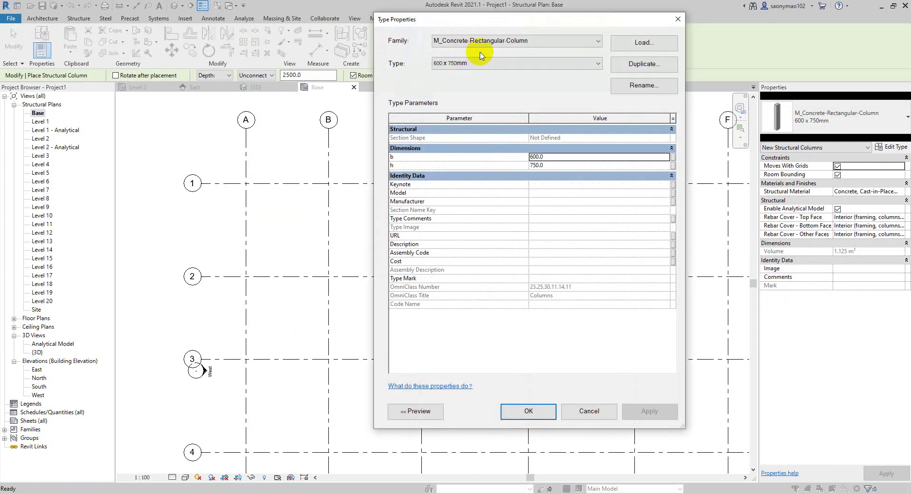
Step: Duplicate the 600 x 750mm column type as C(80x120) with b 800 and h 1200
left_click(644, 65)
type("C(80x120)")
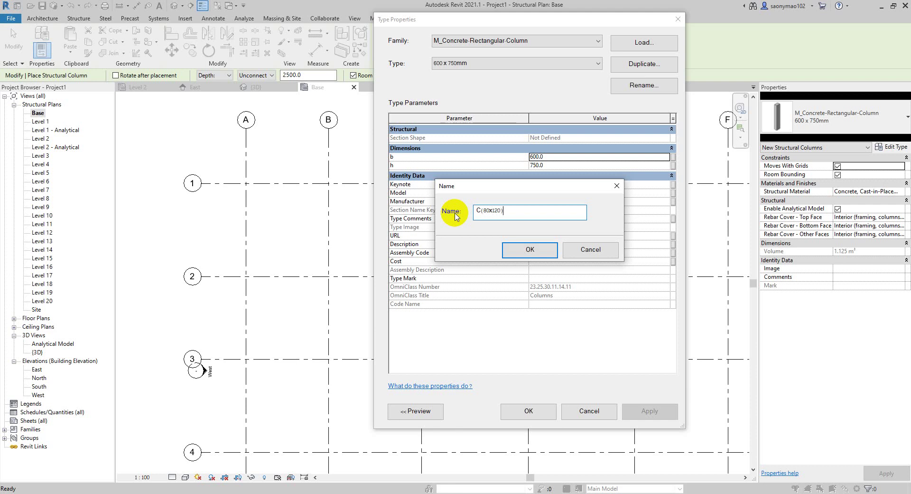
left_click(520, 252)
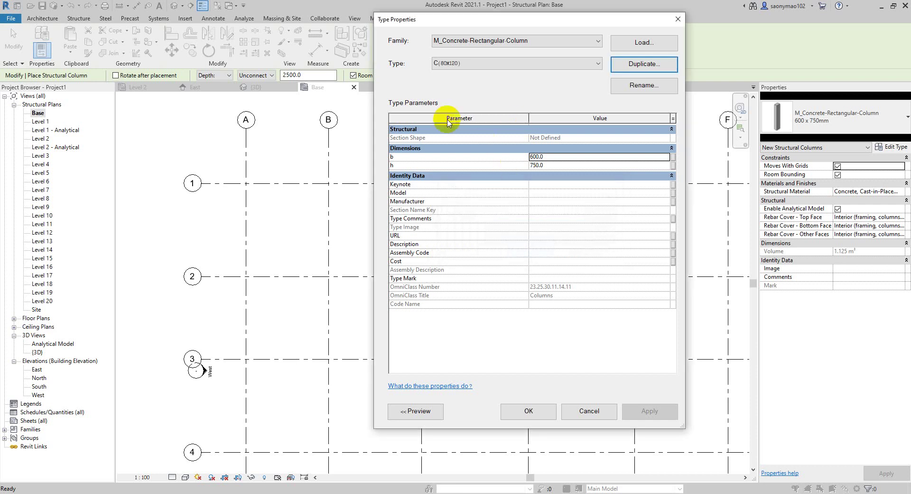
left_click(554, 148)
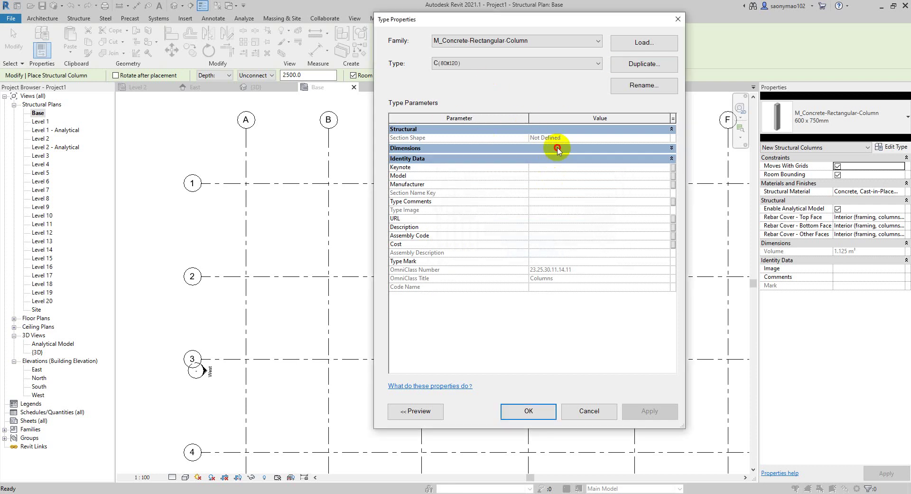
left_click(558, 148)
left_click(546, 157)
type("800")
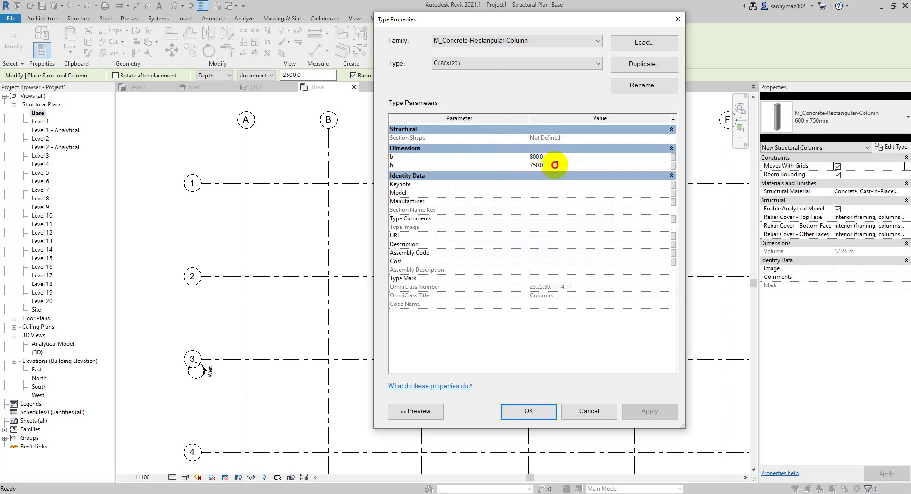
left_click_drag(555, 164, 498, 170)
left_click(578, 194)
left_click(528, 411)
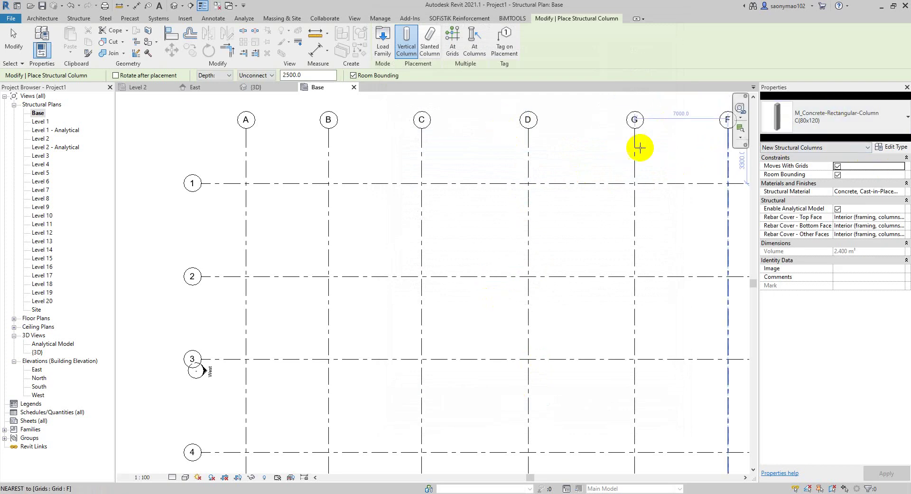
left_click(452, 38)
scroll(370, 183, "down", 4)
left_click_drag(294, 142, 636, 347)
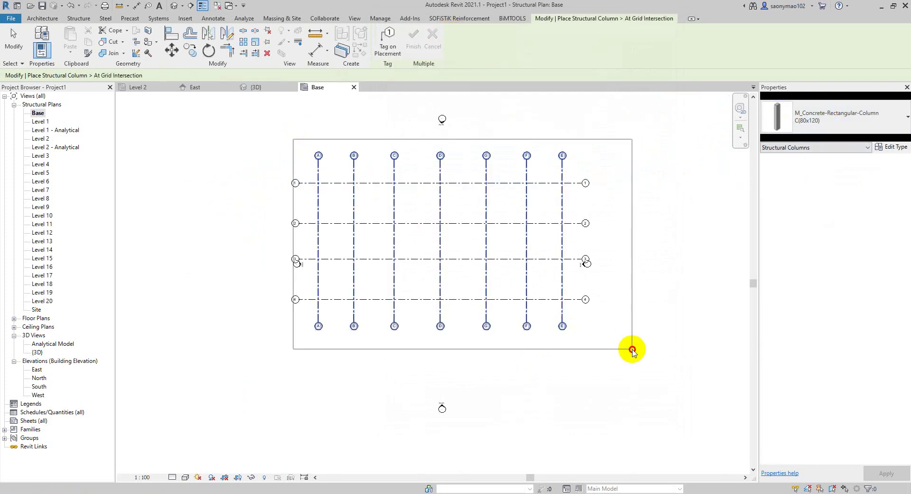
left_click(412, 46)
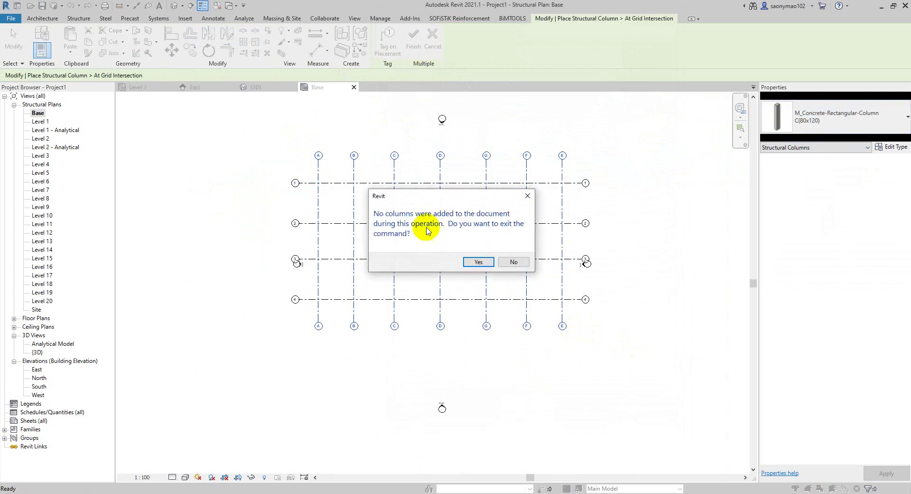
left_click(475, 260)
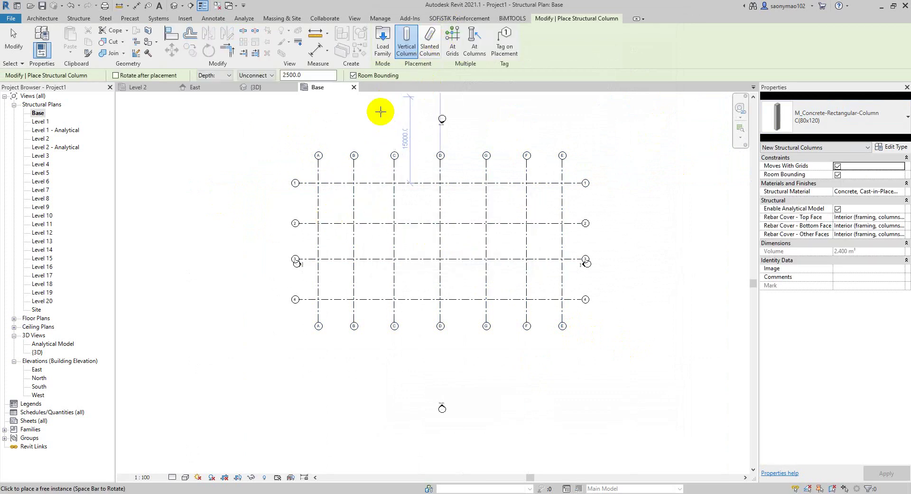
left_click(454, 37)
mouse_move(230, 127)
left_mouse_down()
mouse_move(411, 215)
mouse_move(643, 368)
left_mouse_up()
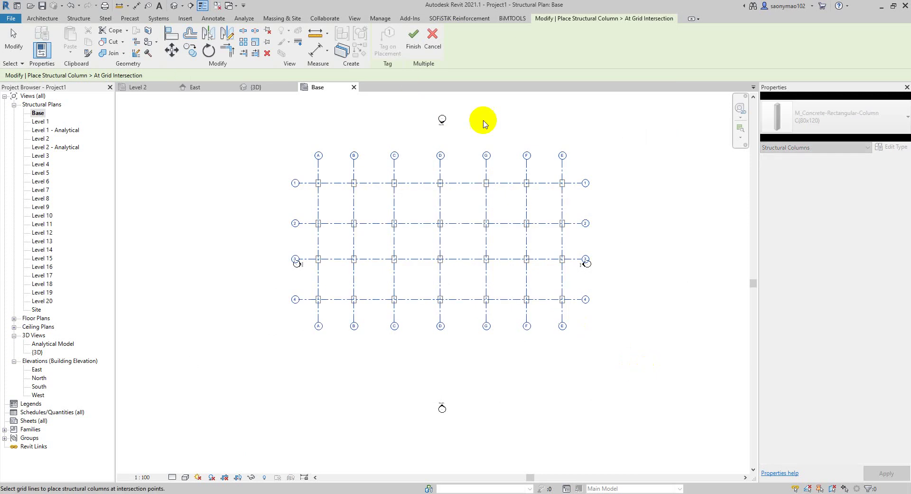
left_click(414, 35)
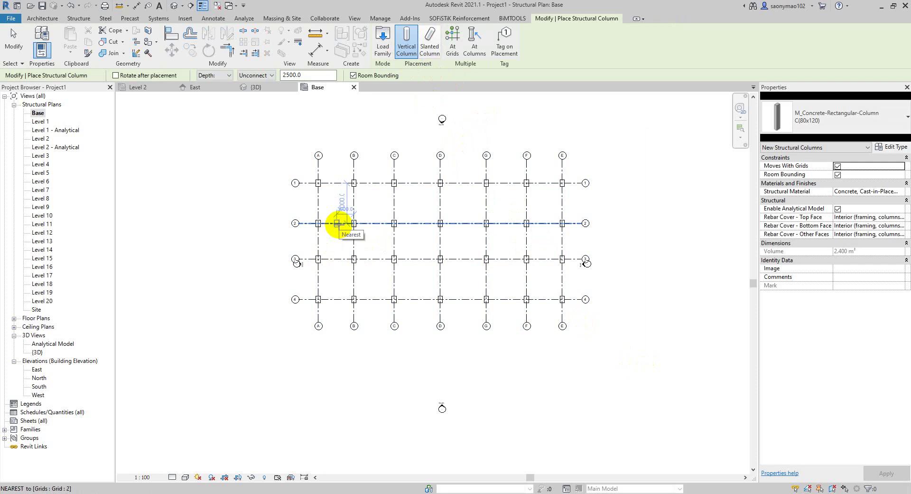
key("Escape")
key("Escape")
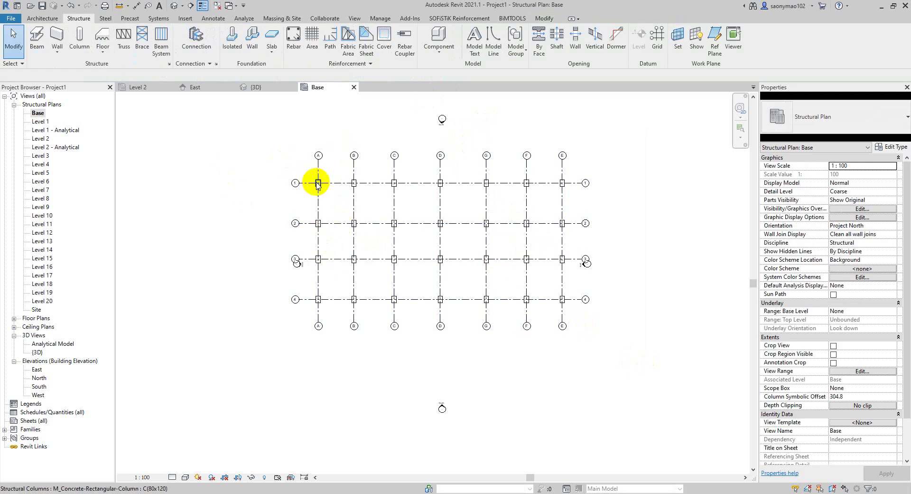
left_click(318, 186)
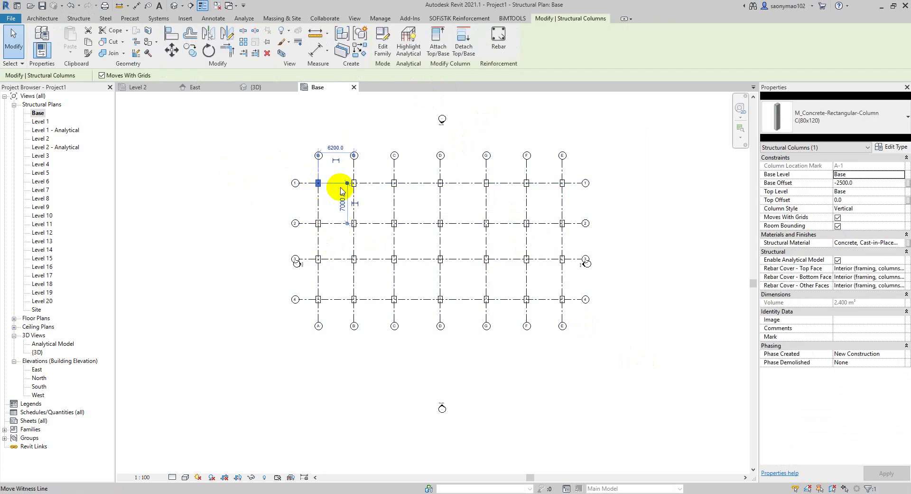
middle_click_drag(372, 189, 338, 202)
left_click(338, 203)
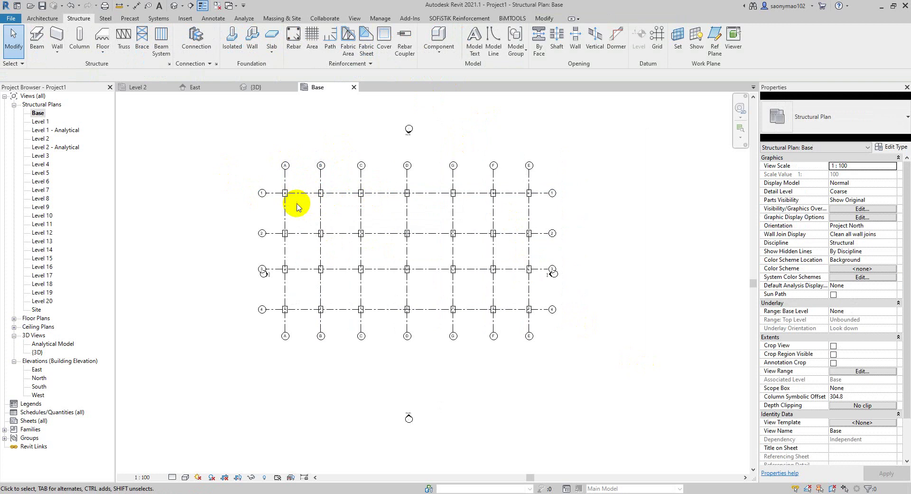
left_click_drag(274, 183, 567, 331)
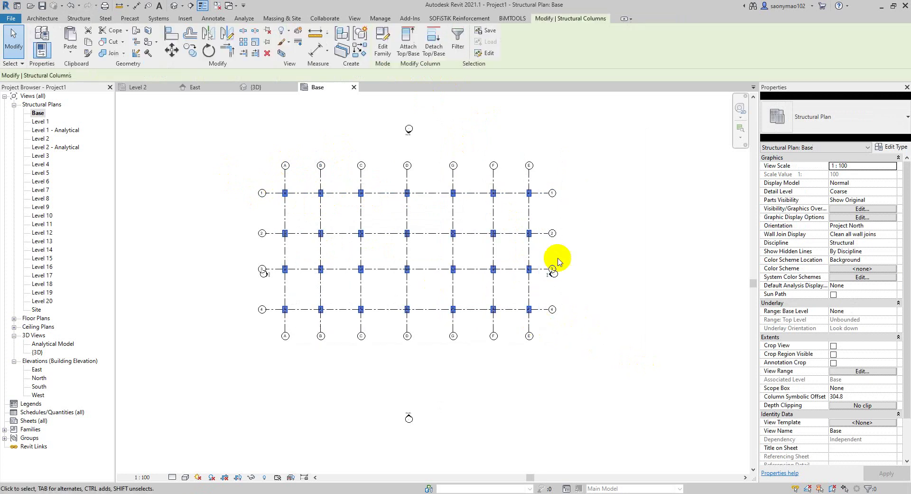
key("Delete")
middle_click_drag(261, 228, 215, 231)
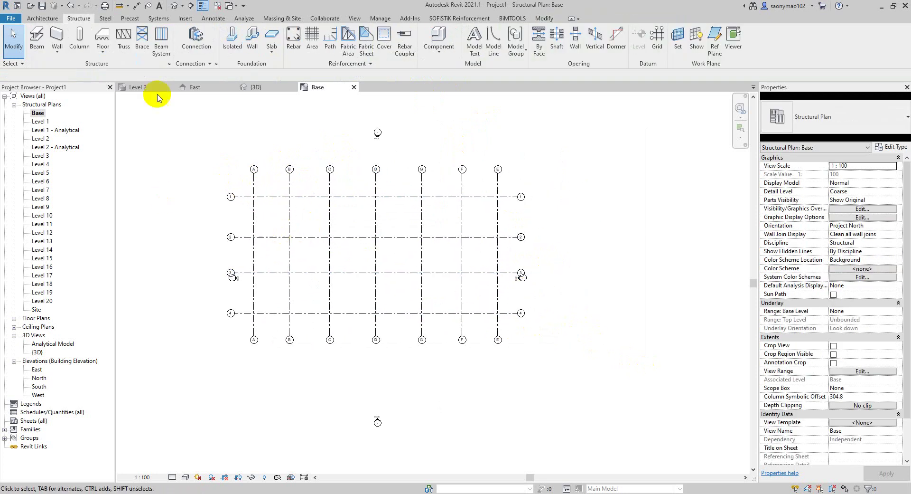
Step: Place C(80x120) columns At Grids on all intersections, Height set to Level 1
left_click(78, 38)
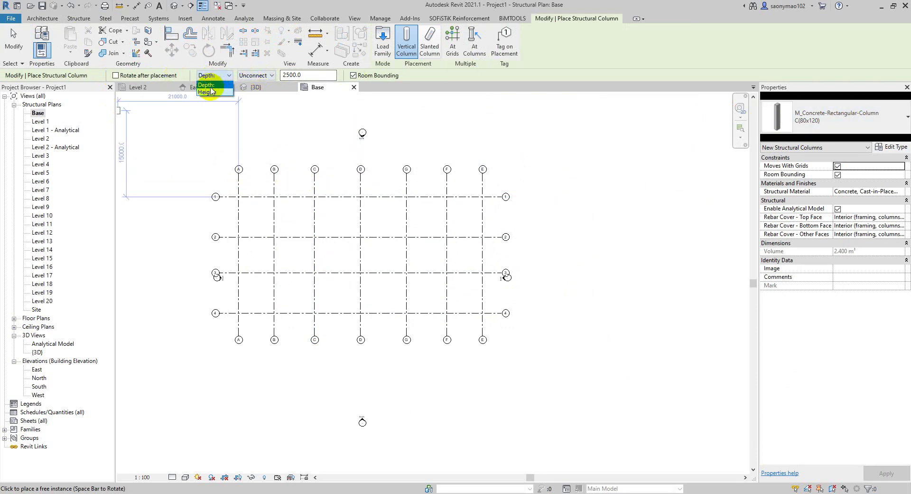
left_click(255, 76)
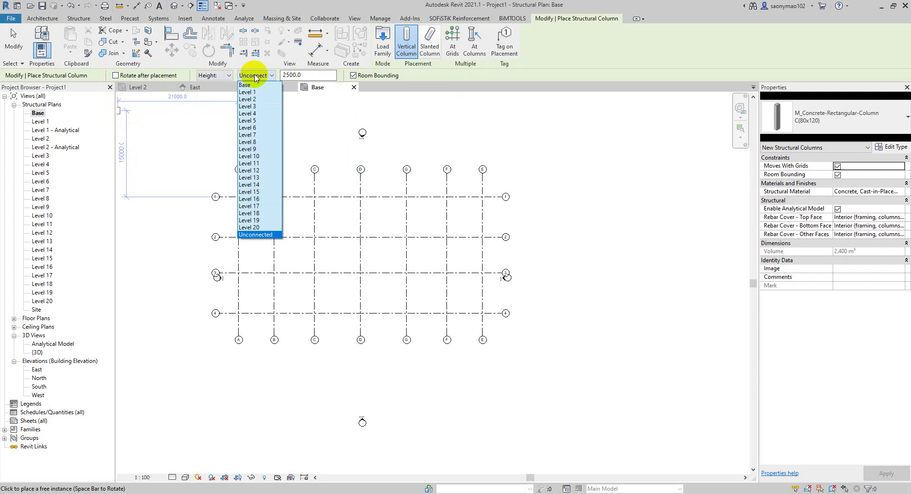
left_click(256, 93)
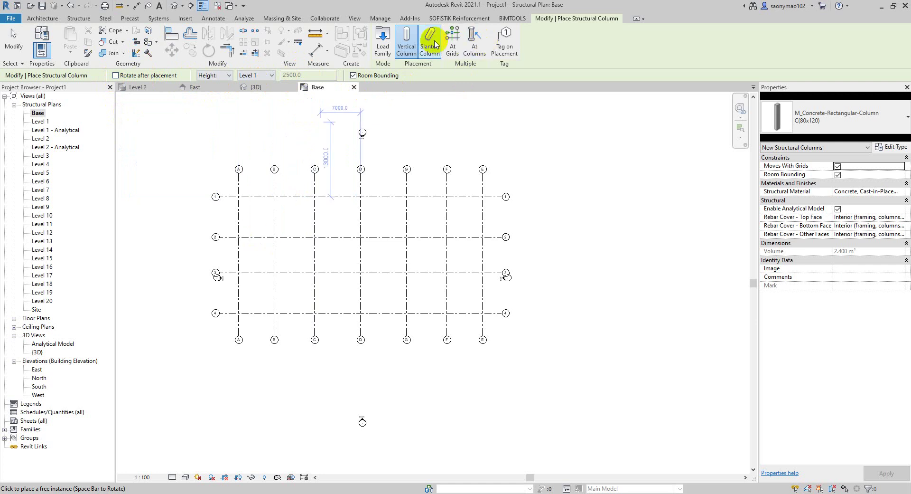
left_click(453, 40)
left_click_drag(149, 156, 551, 365)
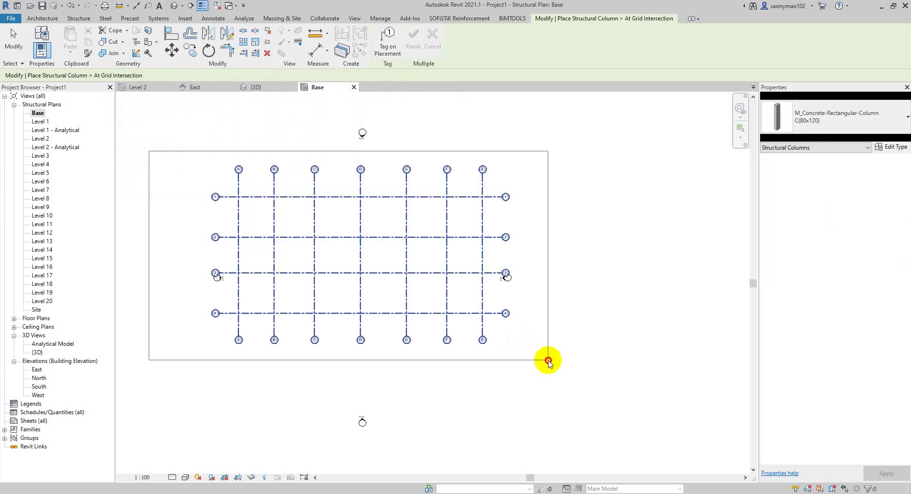
left_click(413, 38)
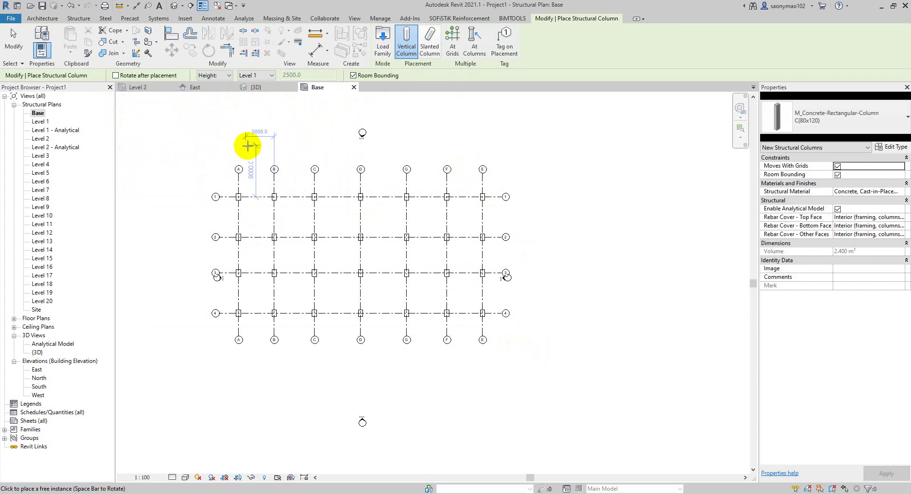
key("Escape")
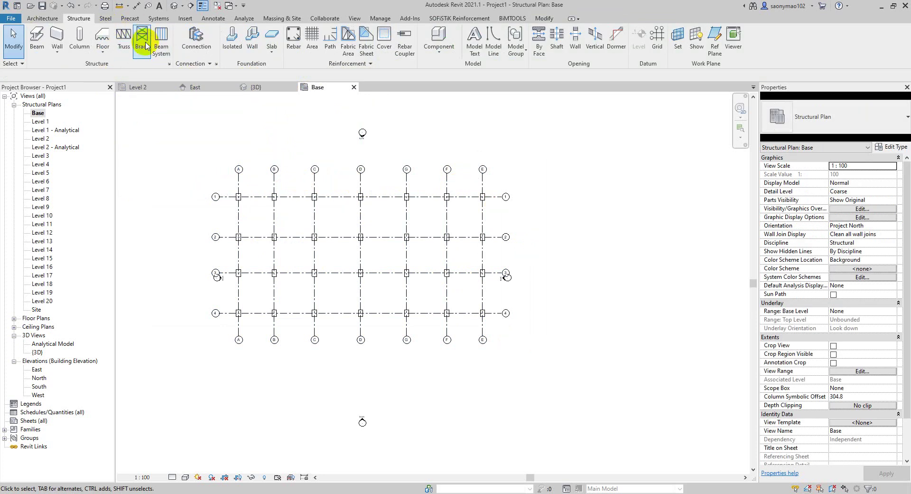
Step: Set the {3D} view's Visual Style to Shaded and orbit around the columns
left_click(255, 88)
scroll(350, 386, "up", 4)
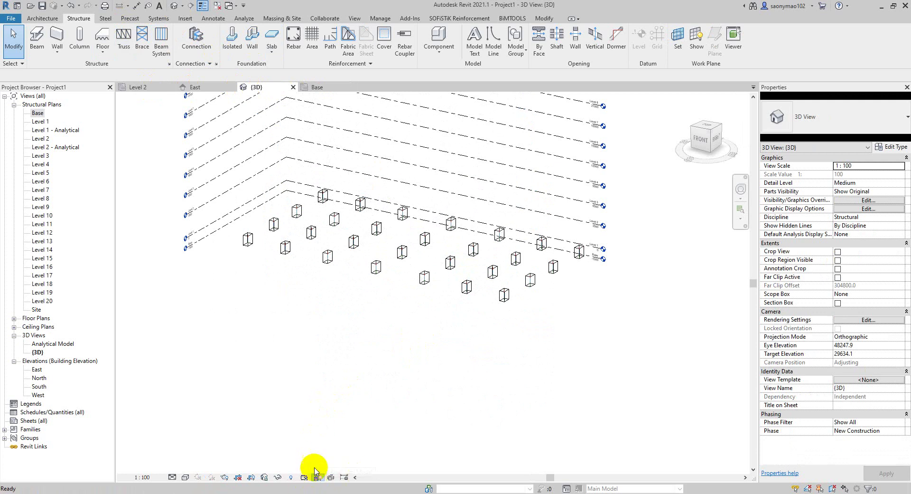
middle_click_drag(369, 326, 446, 335, "shift")
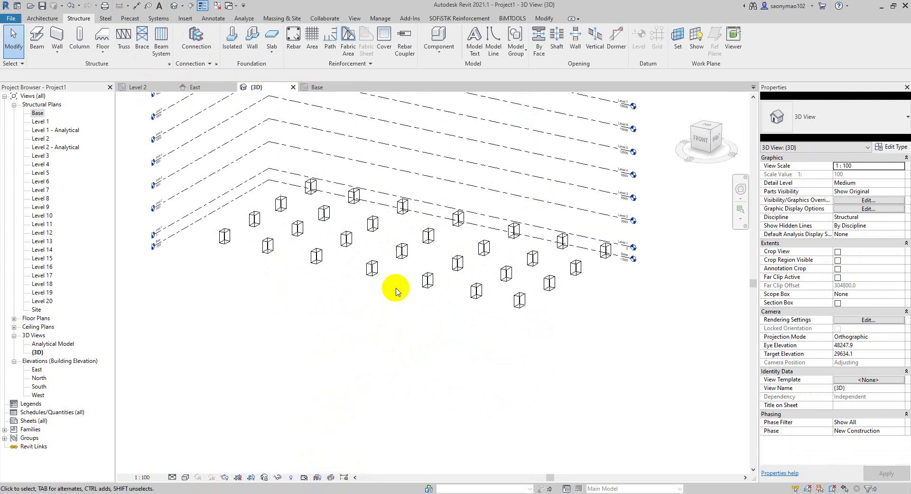
left_click(173, 477)
left_click(190, 449)
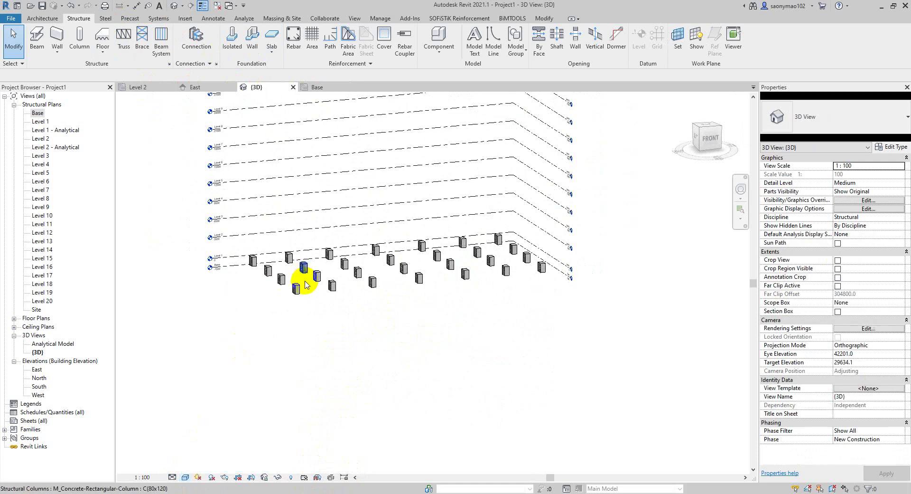
mouse_move(305, 284)
middle_mouse_down("shift")
mouse_move(288, 348)
mouse_move(261, 312)
mouse_move(361, 315)
mouse_move(332, 349)
mouse_move(237, 384)
mouse_move(288, 324)
mouse_move(372, 378)
mouse_move(356, 341)
middle_mouse_up("shift")
scroll(356, 342, "up", 3)
scroll(349, 349, "up", 2)
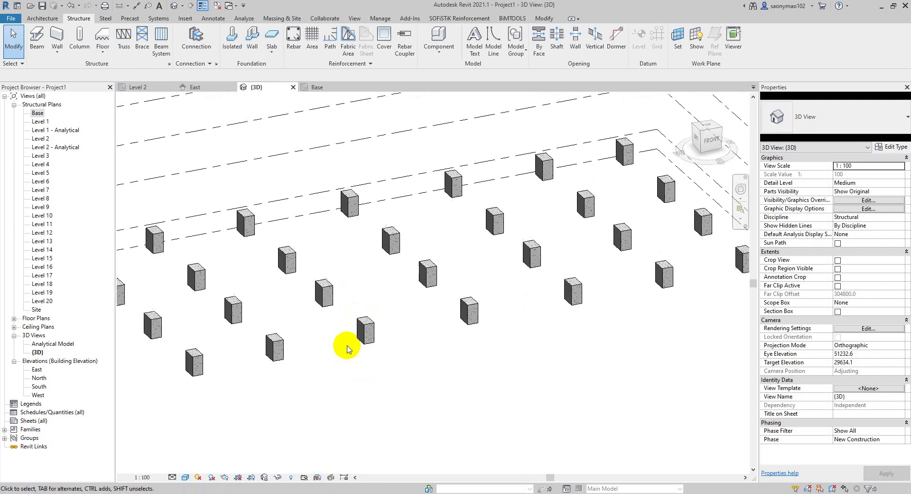
scroll(349, 348, "down", 3)
middle_click_drag(346, 373, 339, 345, "shift")
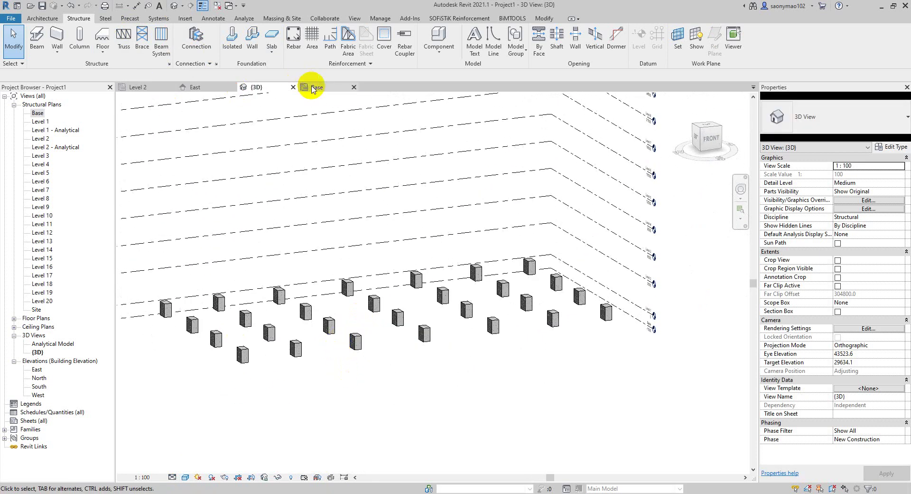
Step: Open the Level 1 structural plan and change its visual style
double_click(41, 121)
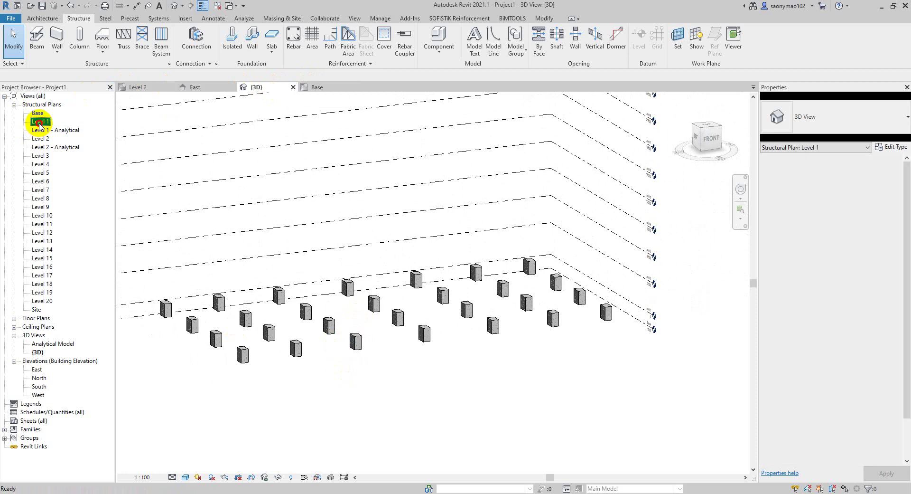
scroll(322, 238, "down", 2)
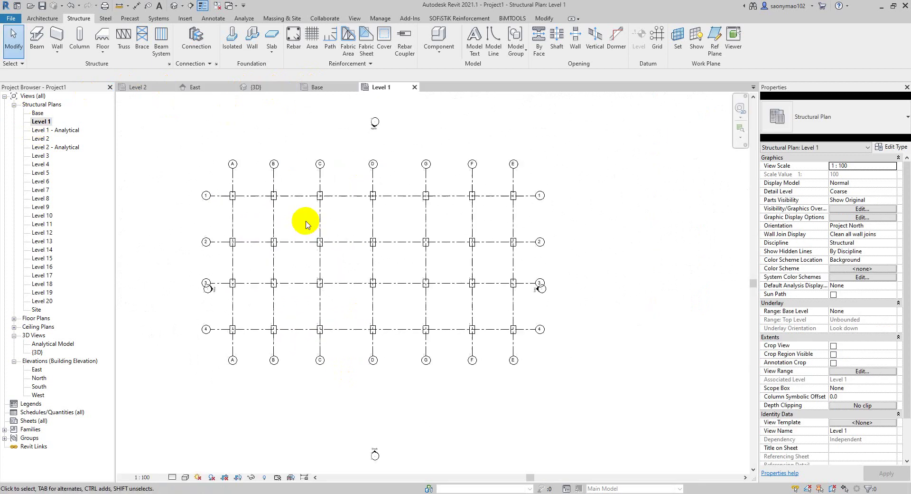
left_click(184, 477)
left_click(183, 383)
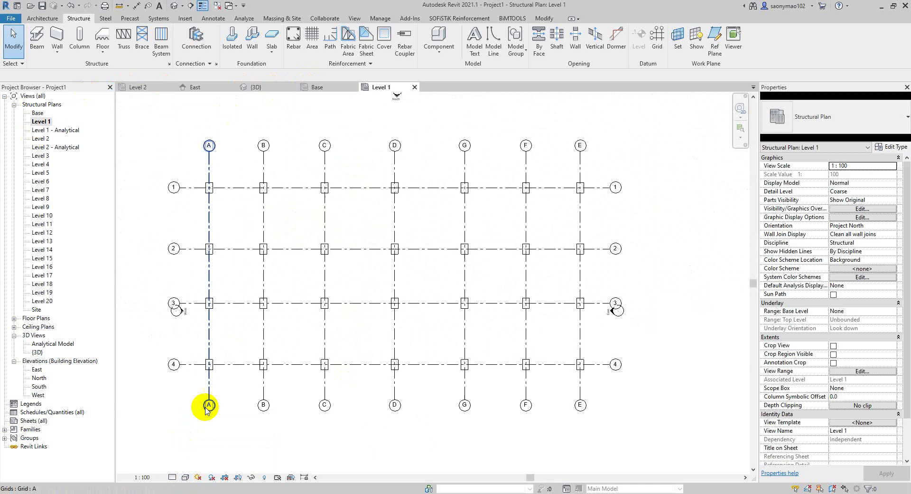
left_click(188, 478)
left_click(192, 425)
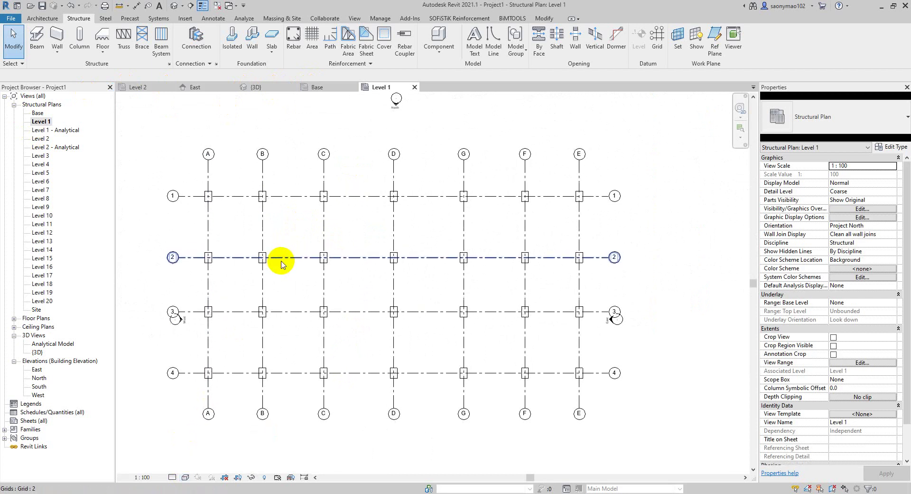
Step: Place C(80x120) columns At Grids on every intersection of the Level 1 plan
left_click(79, 37)
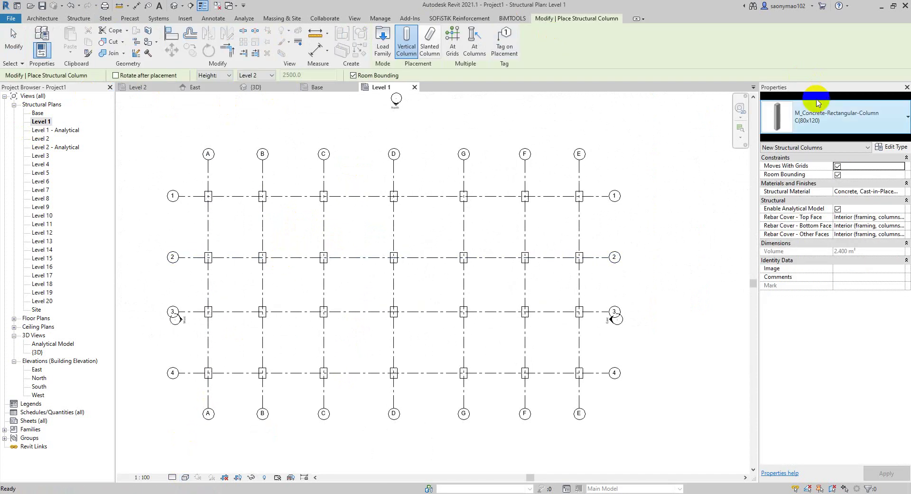
left_click(818, 103)
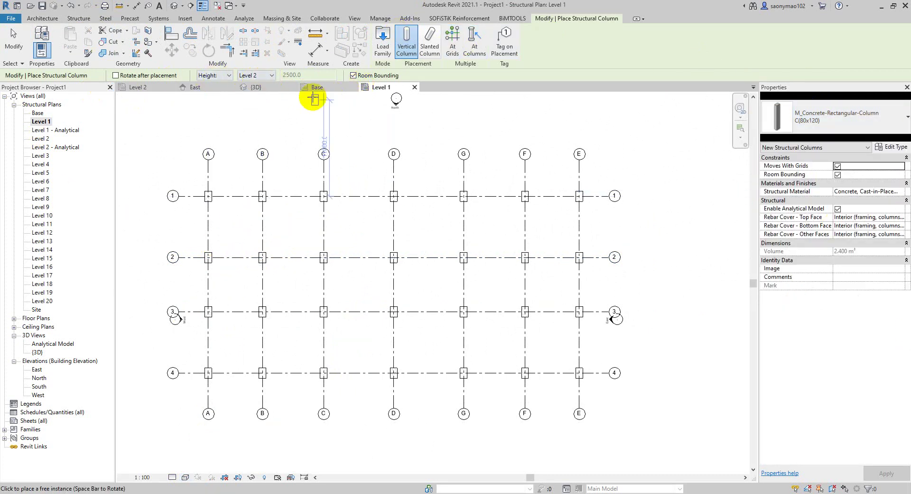
left_click(453, 42)
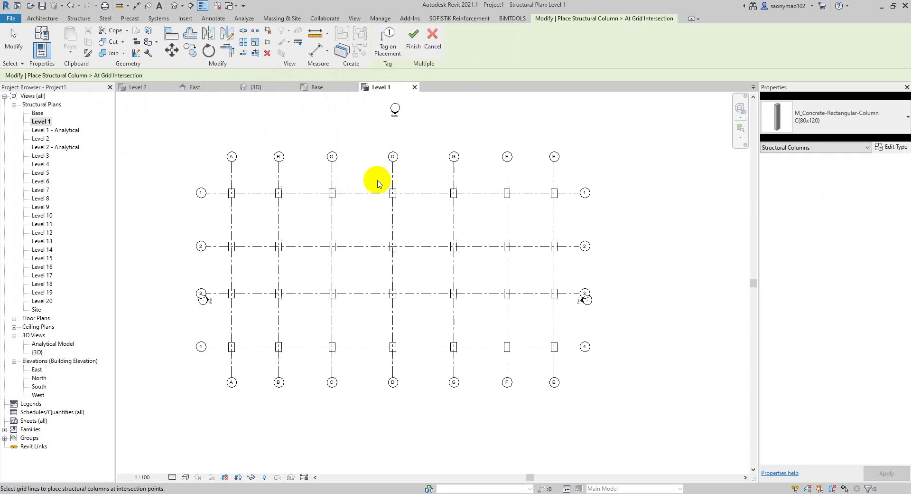
left_click_drag(166, 137, 611, 369)
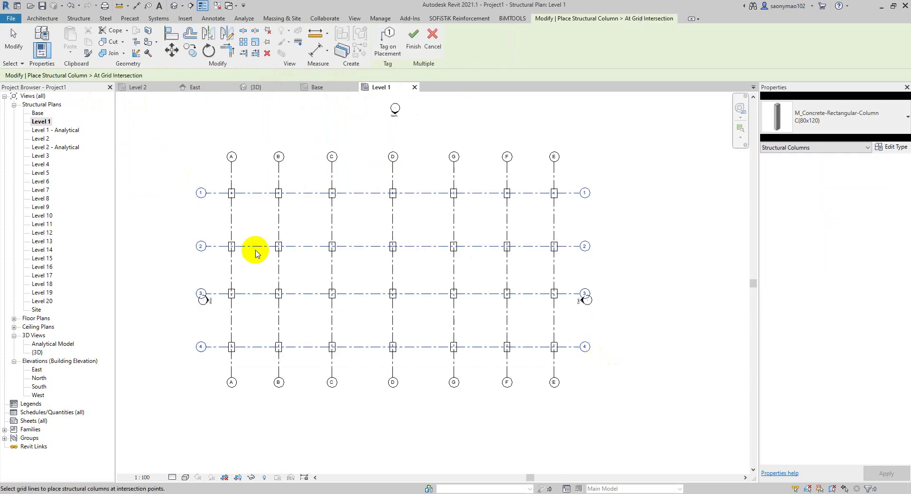
left_click_drag(179, 133, 617, 402)
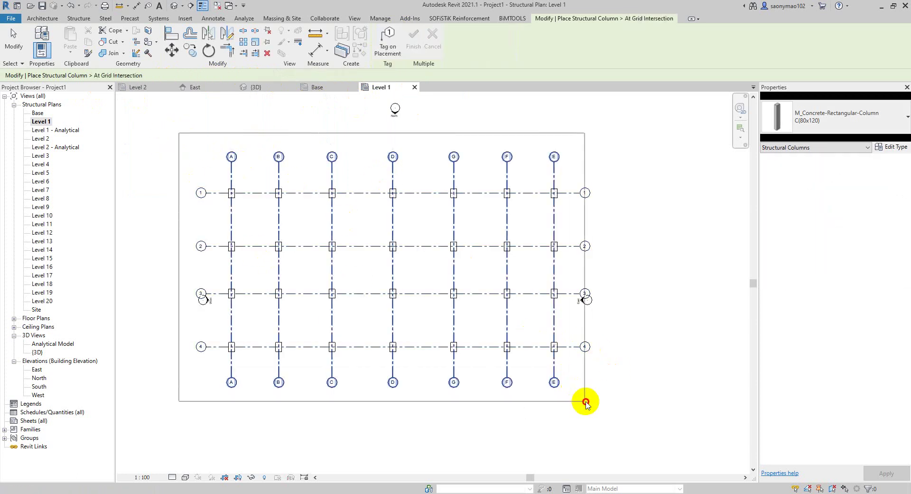
left_click(413, 38)
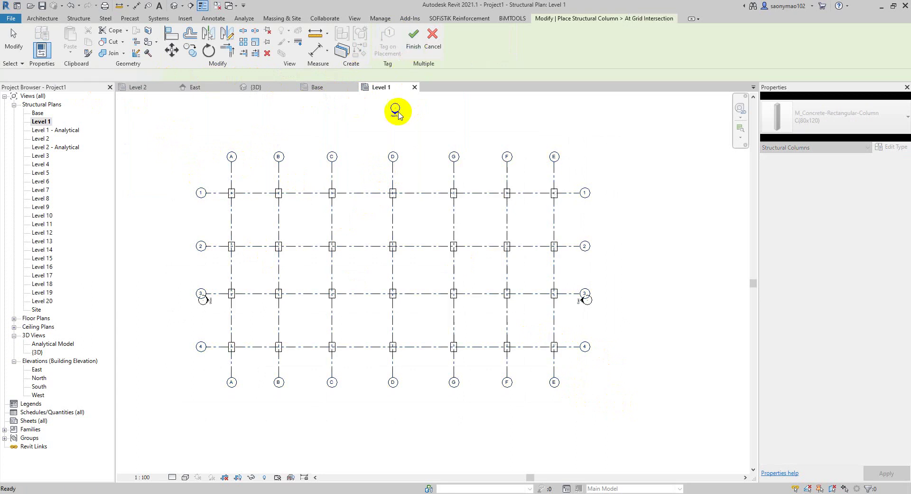
Step: End column placement, set the {3D} view to Realistic style, and orbit it
left_click(145, 89)
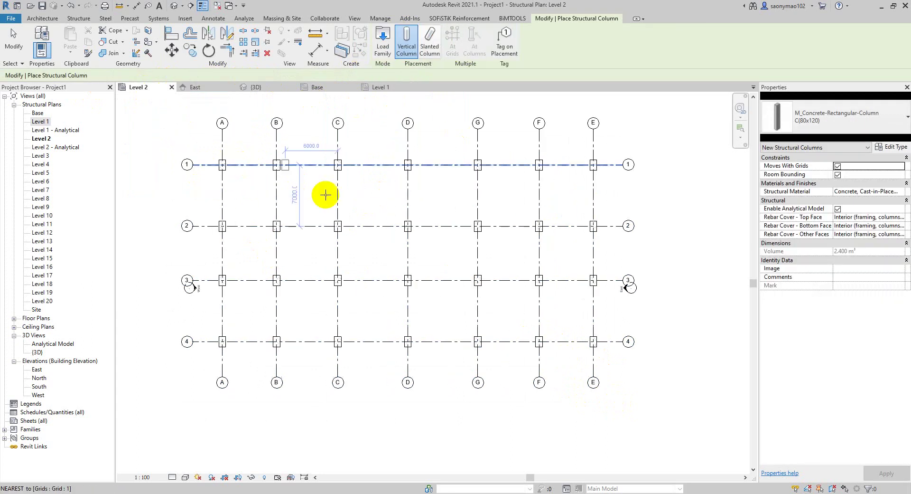
key("Escape")
key("Escape")
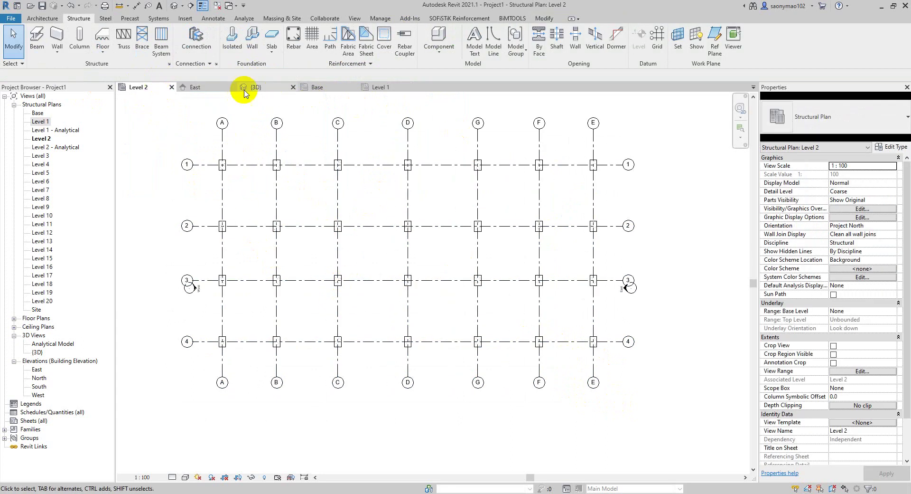
left_click(259, 88)
scroll(332, 263, "up", 3)
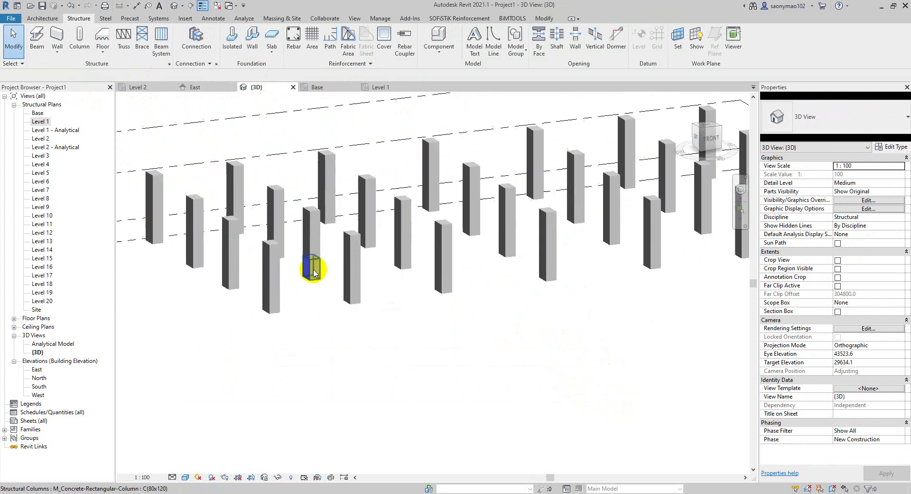
left_click(185, 477)
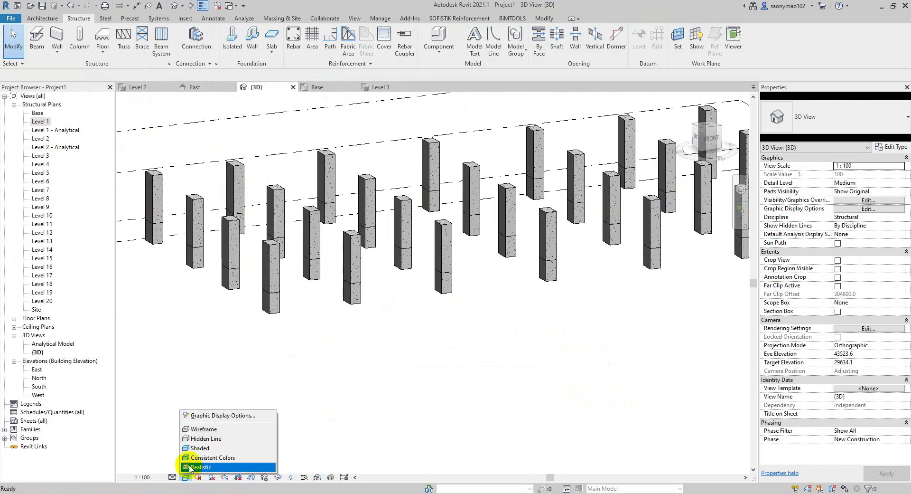
left_click(194, 468)
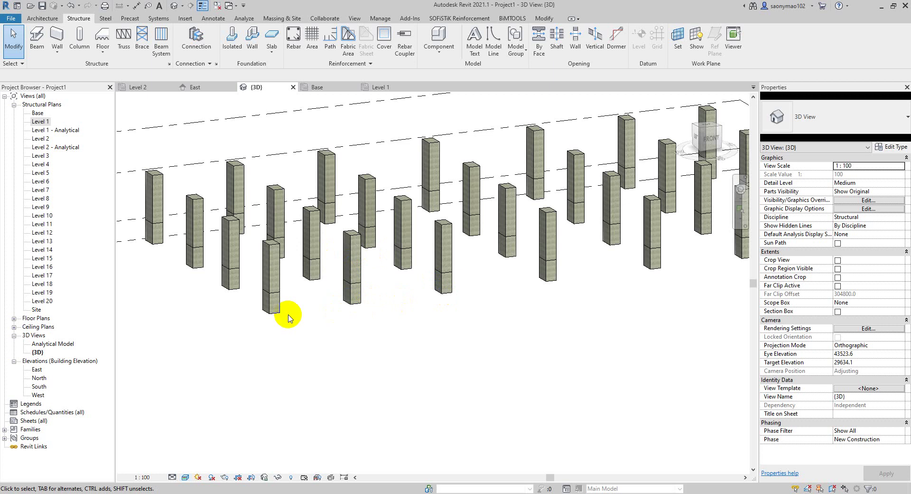
mouse_move(288, 318)
middle_mouse_down("shift")
mouse_move(472, 342)
mouse_move(526, 330)
mouse_move(360, 339)
mouse_move(444, 317)
mouse_move(545, 349)
mouse_move(525, 350)
mouse_move(519, 376)
mouse_move(382, 315)
mouse_move(417, 356)
mouse_move(413, 340)
middle_mouse_up("shift")
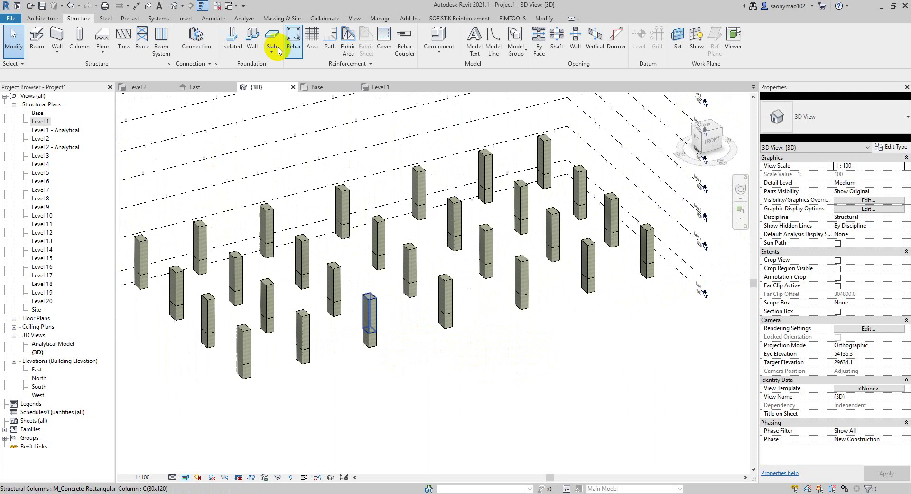
Step: On the Level 1 plan, start a beam with type M_Concrete-Rectangular Beam 400 x 800mm and show its type properties
left_click(379, 87)
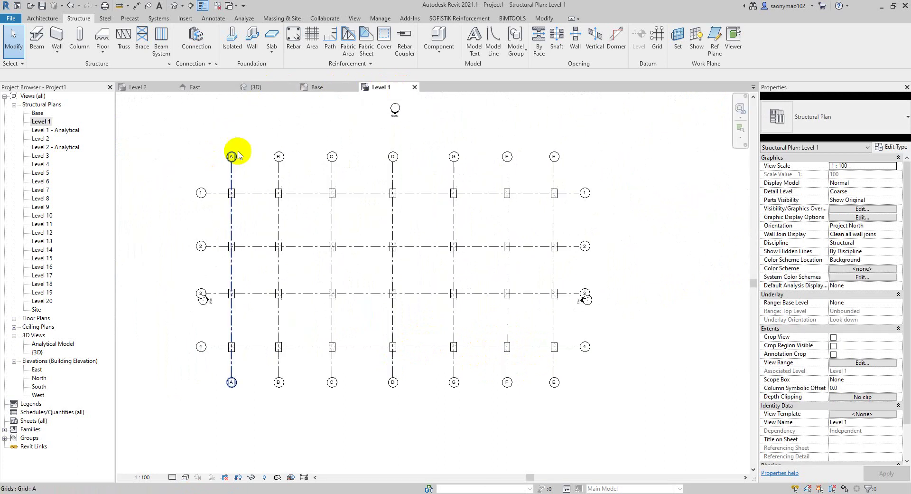
left_click(37, 38)
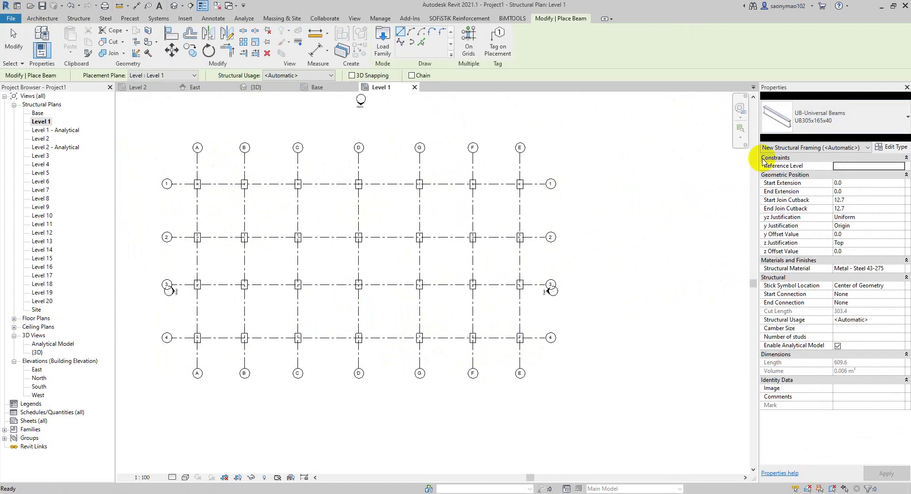
left_click(807, 116)
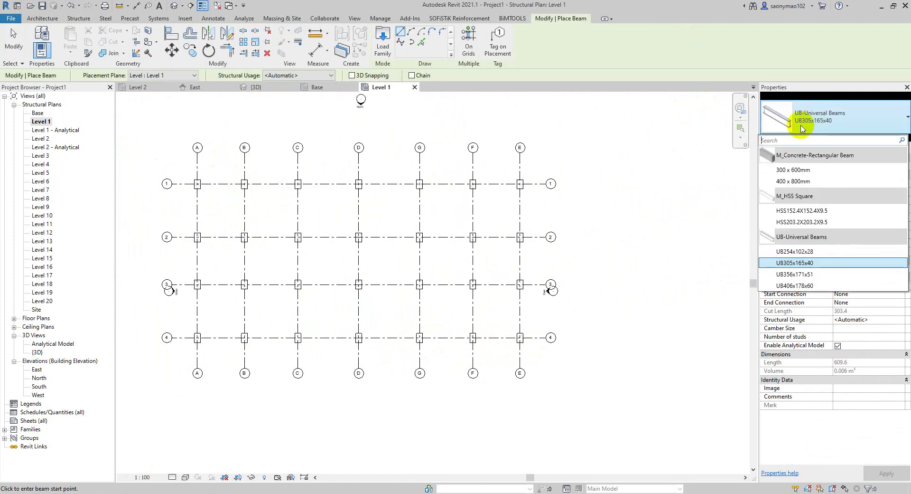
left_click(807, 181)
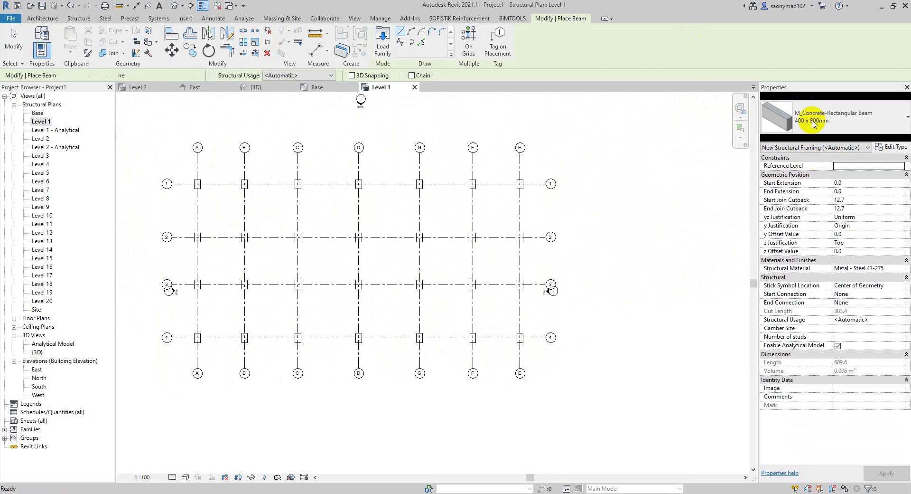
left_click(889, 148)
Step: Duplicate the 400 x 800mm beam type as B(60x80) and change its width b to 600
left_click(620, 64)
type("B(60x80)")
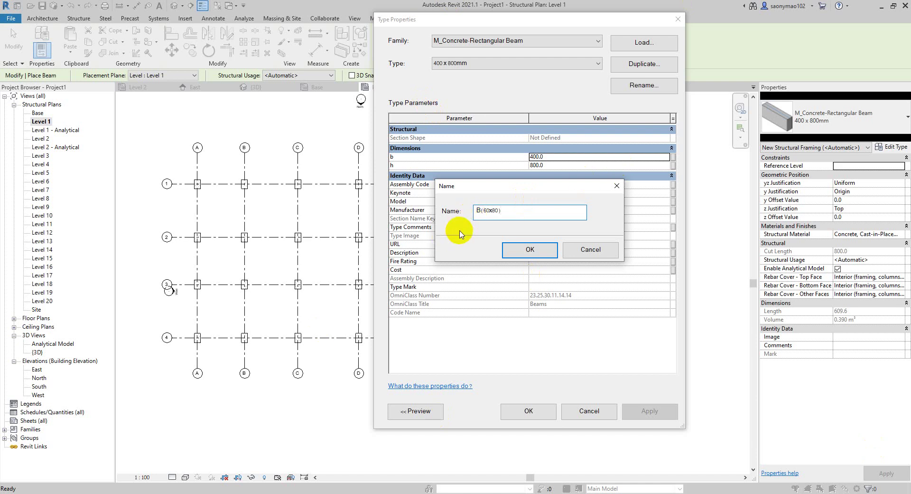
left_click(525, 250)
left_click(560, 158)
type("600")
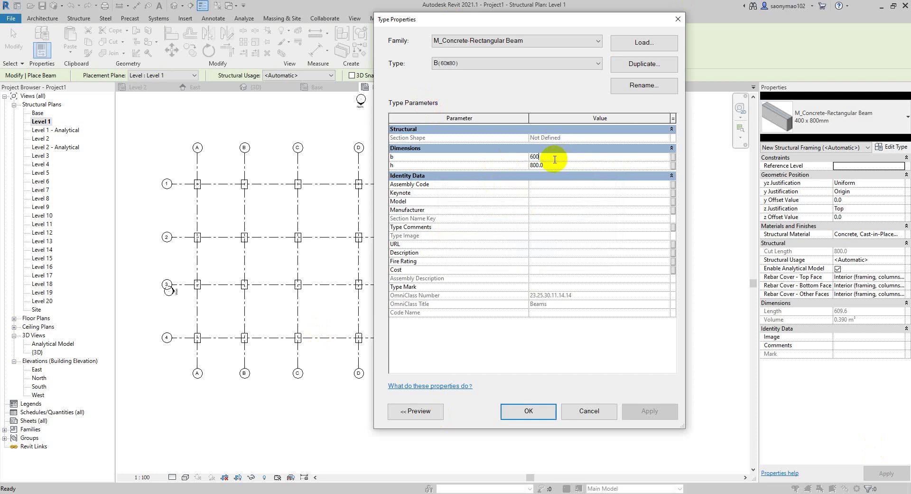
Step: Apply the B(60x80) beam type and window-select all grid lines for On Grids placement
left_click(527, 410)
scroll(350, 232, "down", 1)
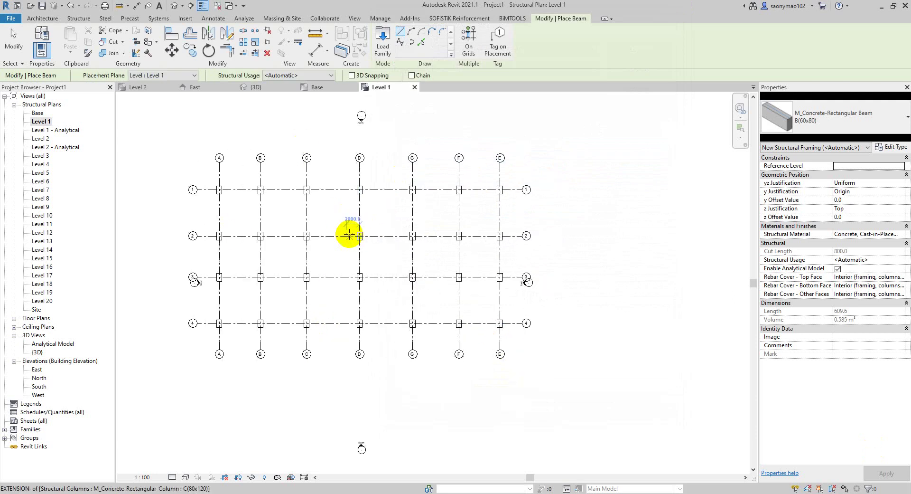
left_click(463, 37)
left_click_drag(152, 108, 604, 378)
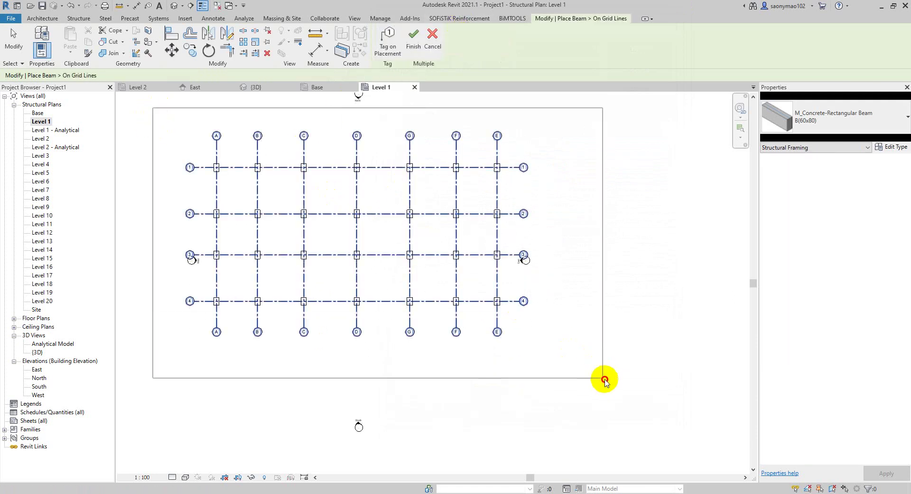
scroll(227, 197, "up", 3)
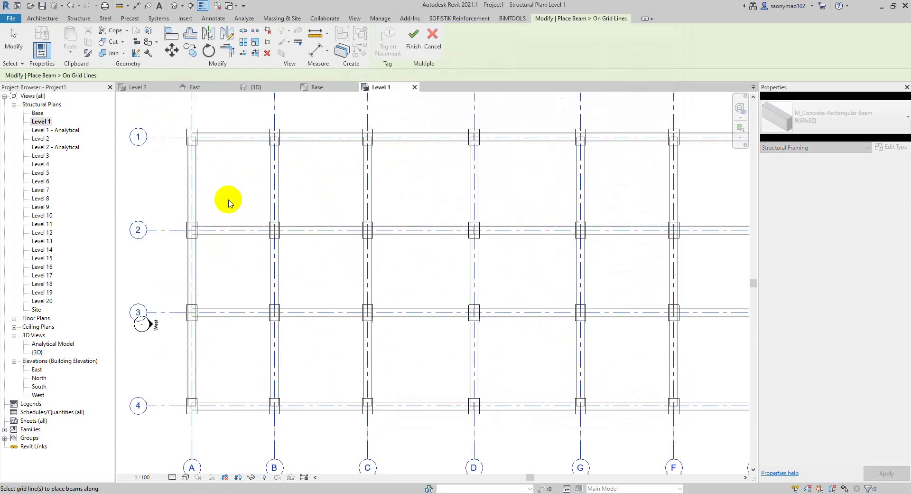
scroll(244, 224, "down", 3)
Step: Look through the Level 2, {3D}, Base and East views, ending on Level 1
left_click(147, 87)
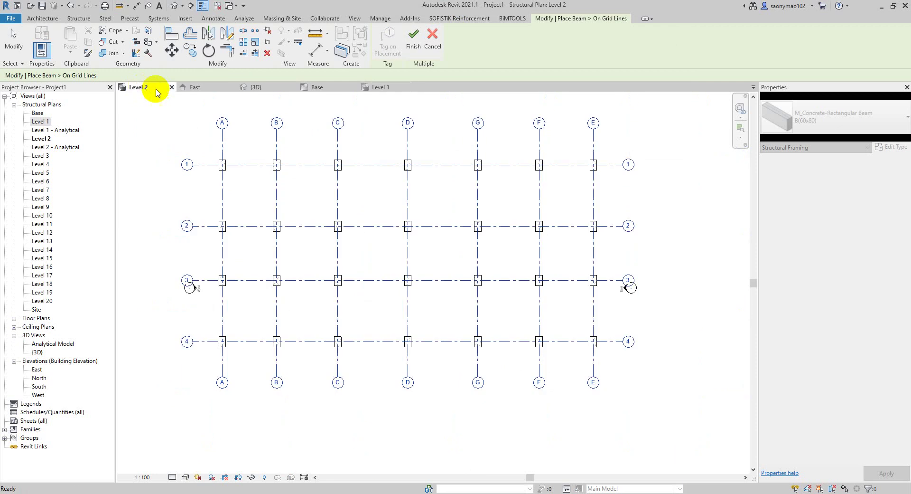
left_click(380, 87)
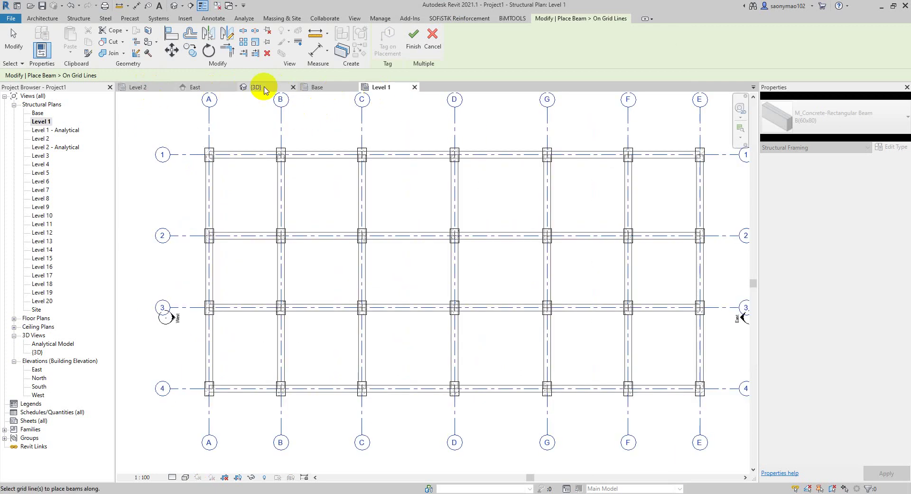
left_click(255, 87)
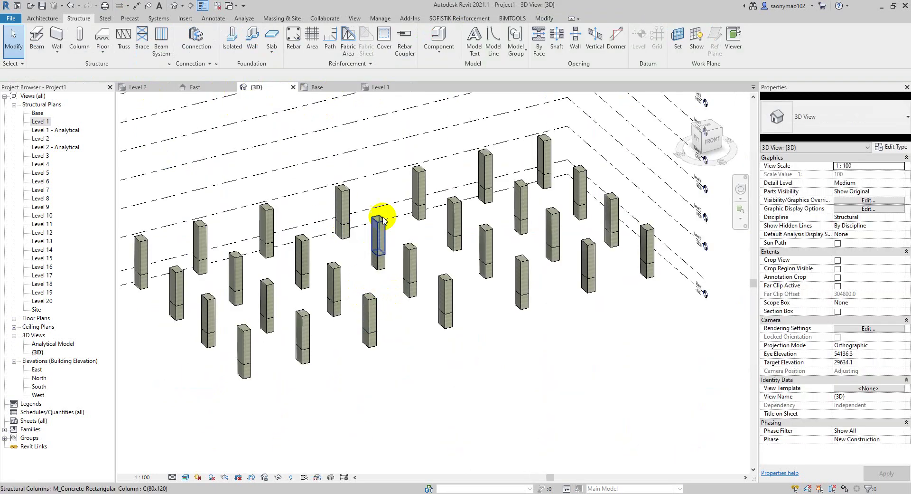
left_click(380, 88)
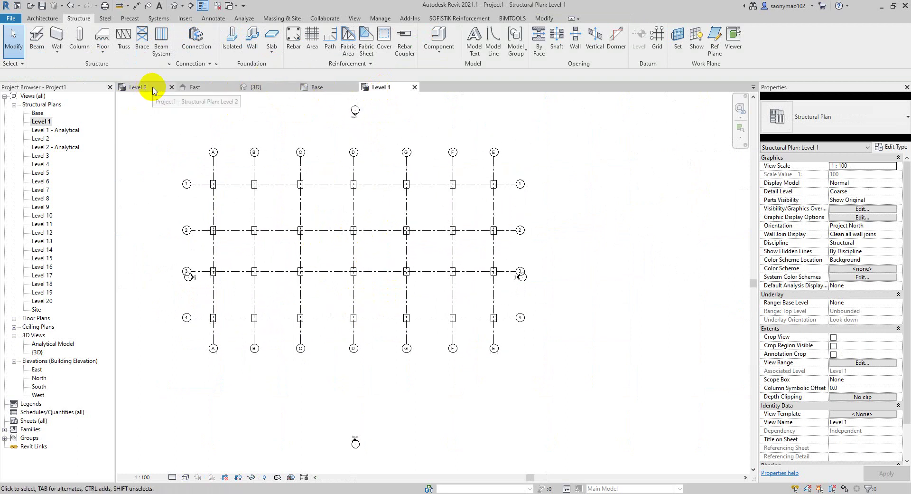
left_click(306, 87)
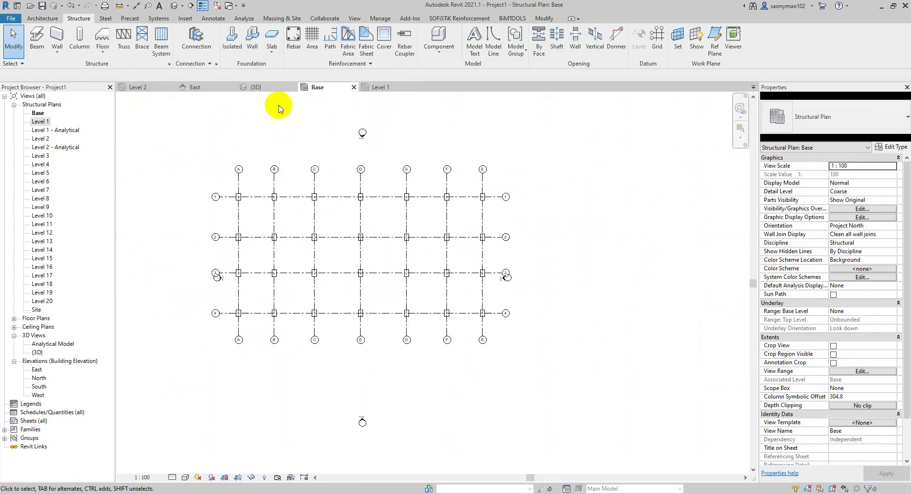
left_click(252, 88)
left_click(196, 88)
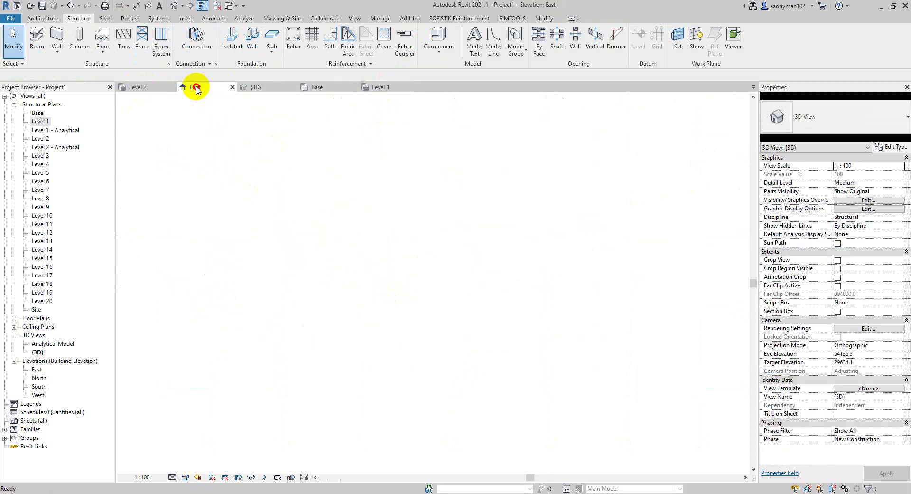
left_click(248, 87)
left_click(378, 88)
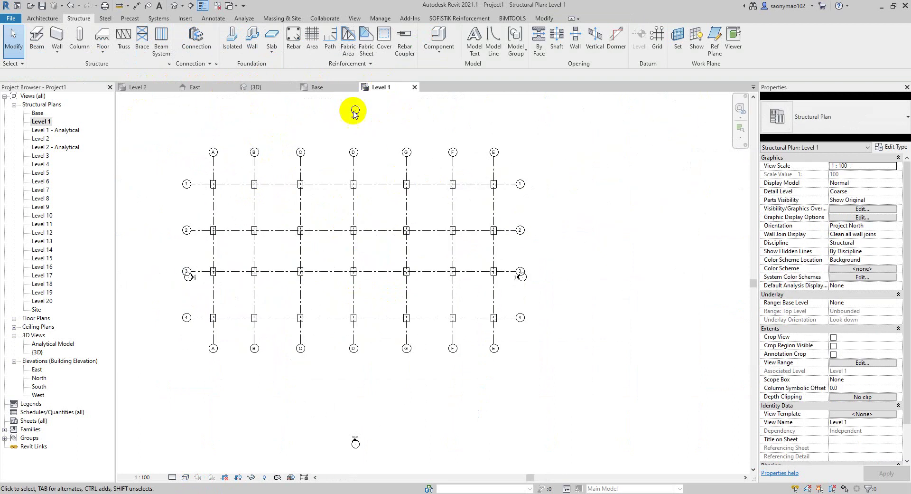
Step: Place B(60x80) beams on all grid lines using On Grids with a window selection, then finish
left_click(38, 43)
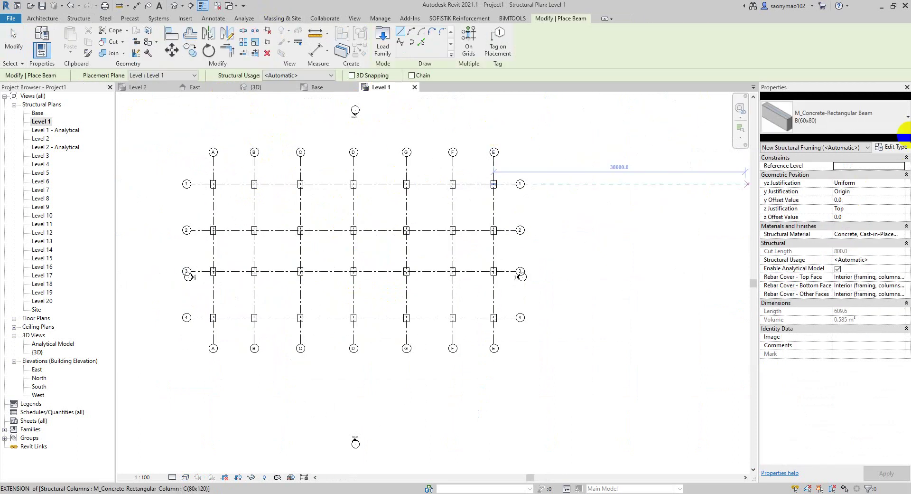
left_click(469, 41)
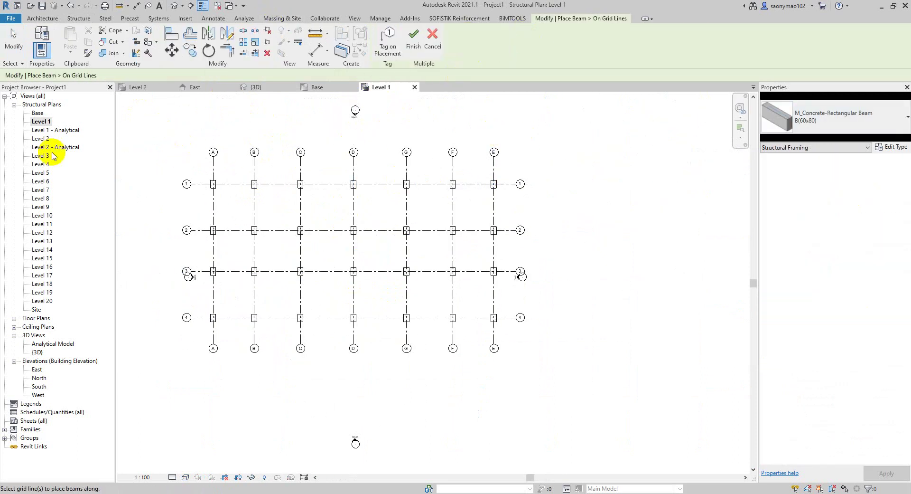
left_click_drag(148, 121, 558, 378)
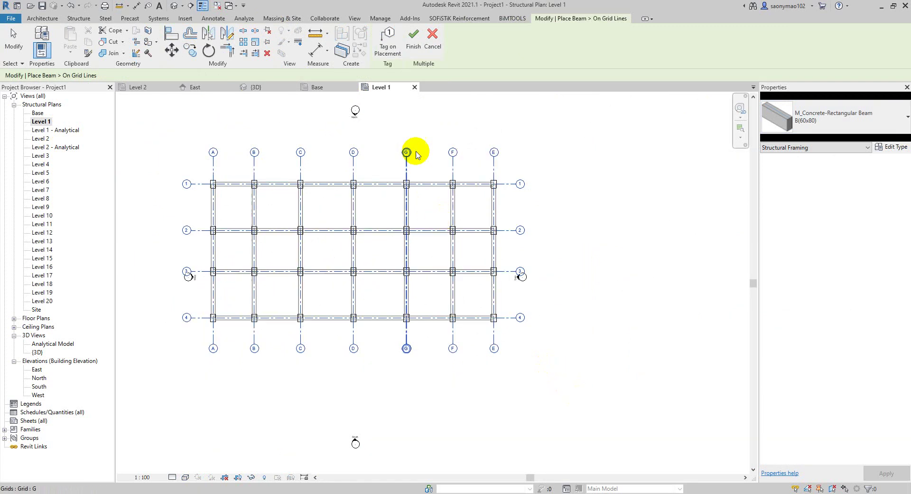
left_click(414, 43)
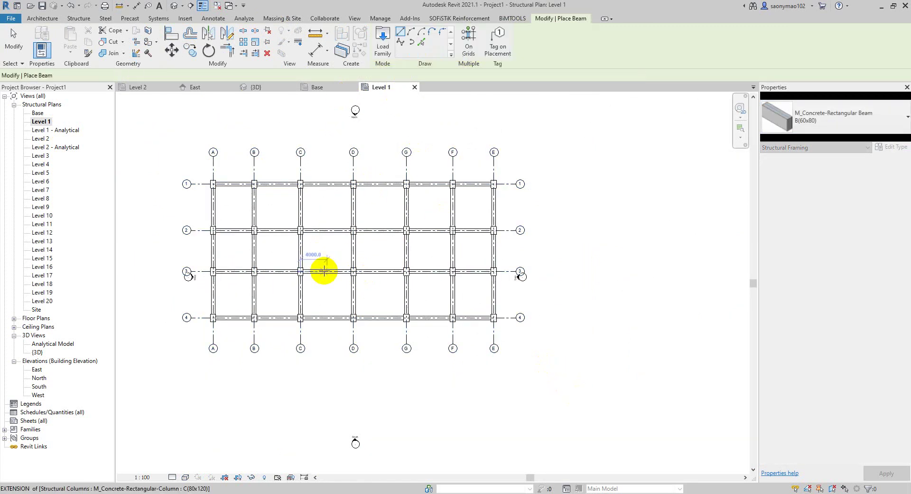
Step: Switch to the {3D} view and cancel the beam placement
left_click(257, 88)
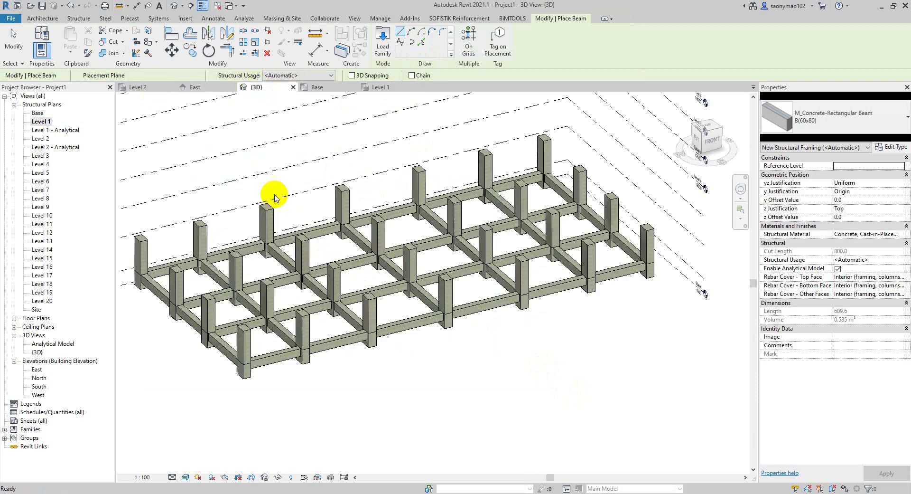
right_click(244, 149)
left_click(263, 154)
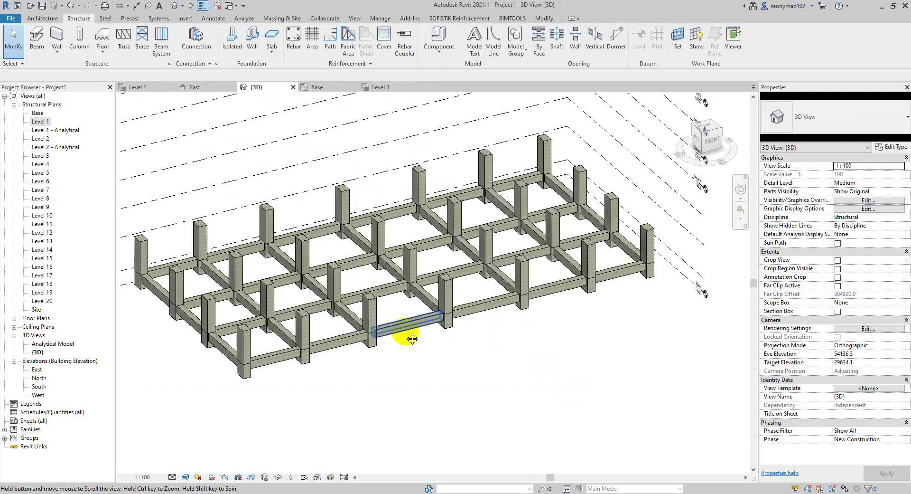
Step: Orbit and zoom the 3D model to inspect the beams framing between the columns
mouse_move(386, 326)
middle_mouse_down("shift")
mouse_move(442, 417)
mouse_move(359, 360)
middle_mouse_up("shift")
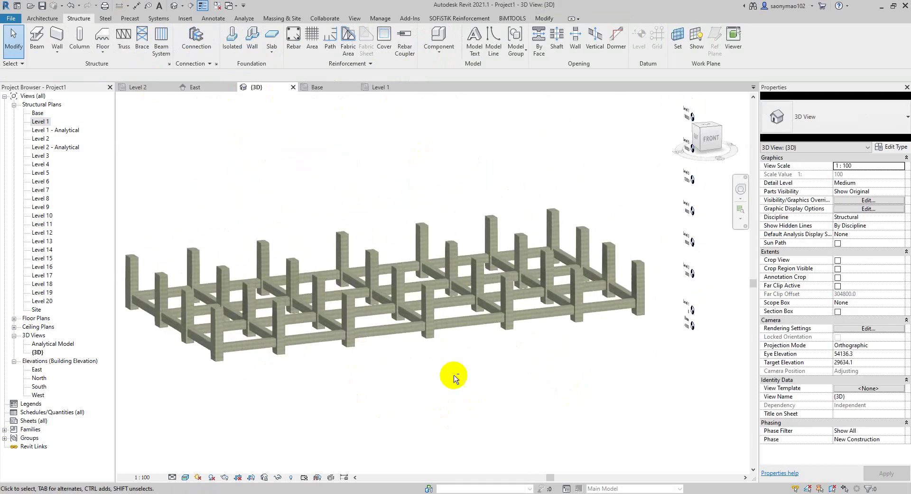
middle_click_drag(451, 372, 352, 362, "shift")
scroll(415, 368, "up", 3)
scroll(436, 435, "up", 3)
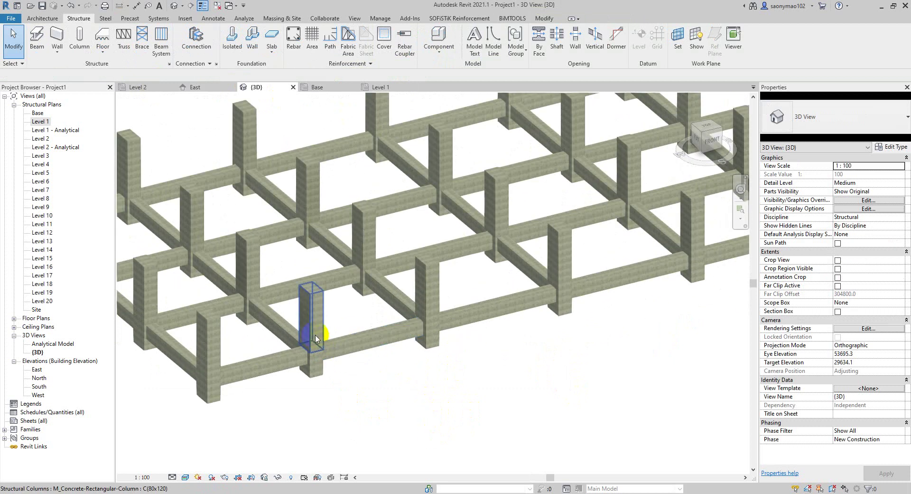
scroll(350, 413, "down", 5)
scroll(410, 379, "up", 1)
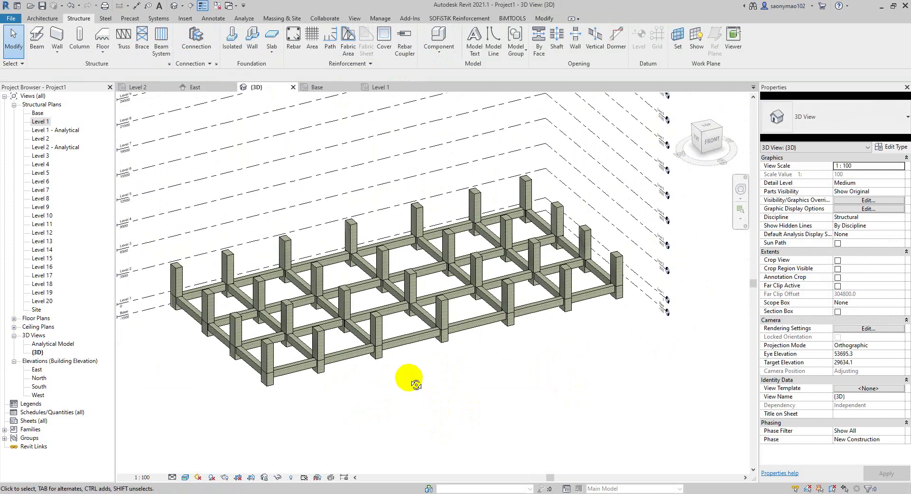
scroll(328, 321, "up", 3)
scroll(265, 248, "up", 2)
scroll(281, 255, "up", 2)
scroll(280, 255, "down", 2)
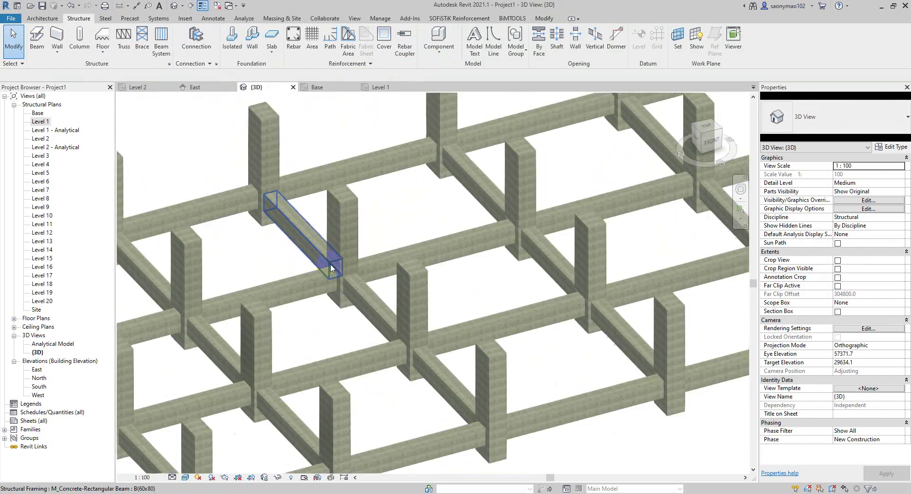
scroll(306, 254, "down", 3)
mouse_move(474, 339)
middle_mouse_down("shift")
mouse_move(447, 264)
mouse_move(432, 351)
mouse_move(413, 324)
middle_mouse_up("shift")
scroll(417, 332, "up", 3)
scroll(413, 325, "down", 2)
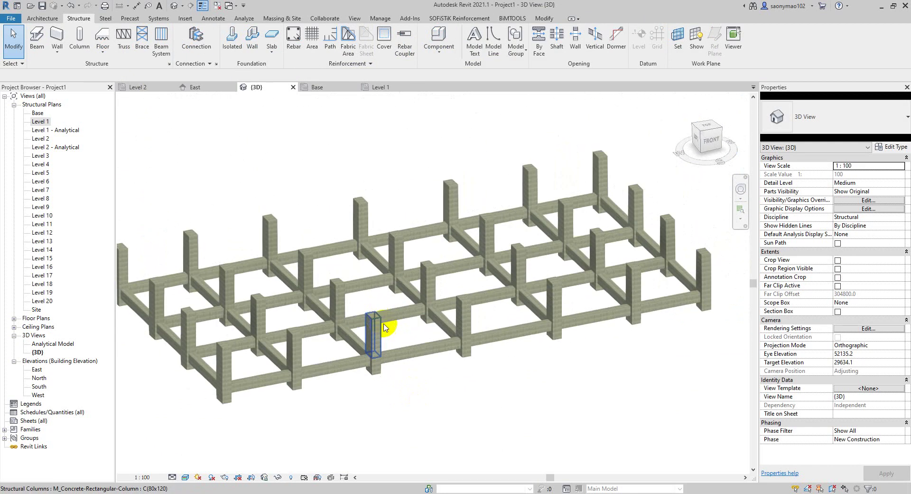
scroll(406, 335, "down", 2)
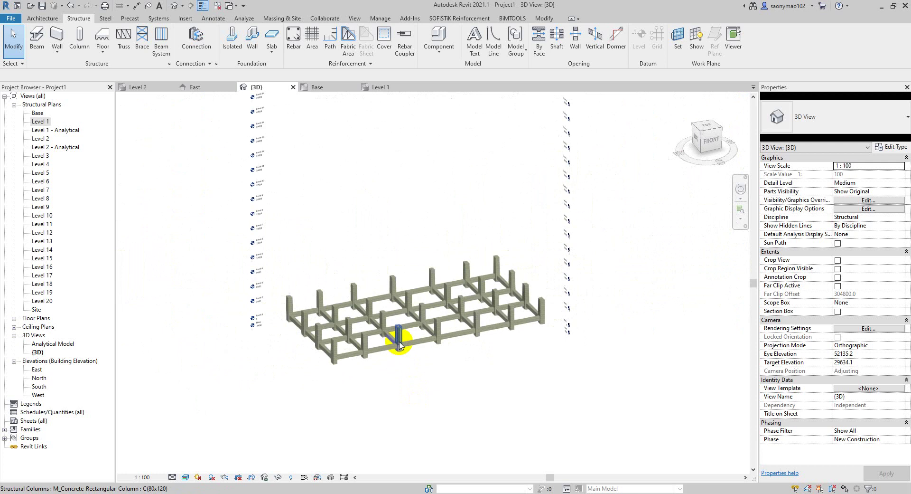
left_click_drag(696, 126, 581, 201)
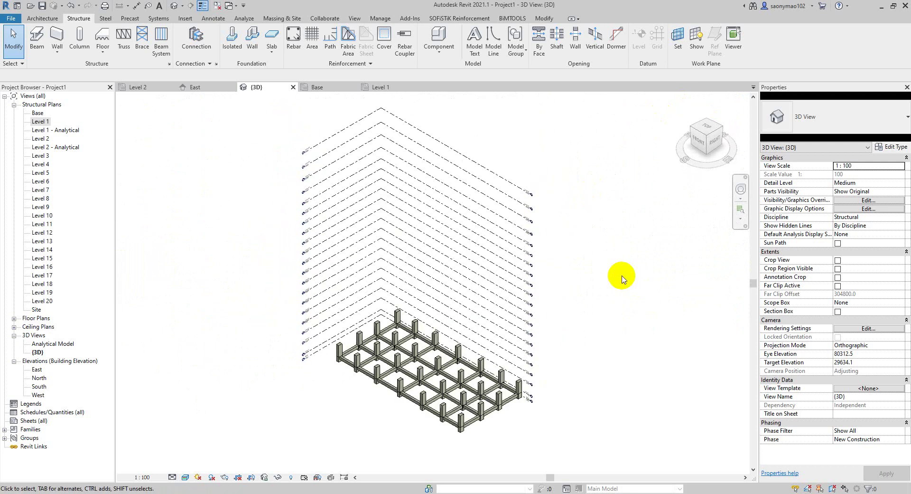
Step: Save the project as Project1 in a new Building 20Floors folder under Documents
left_click(42, 5)
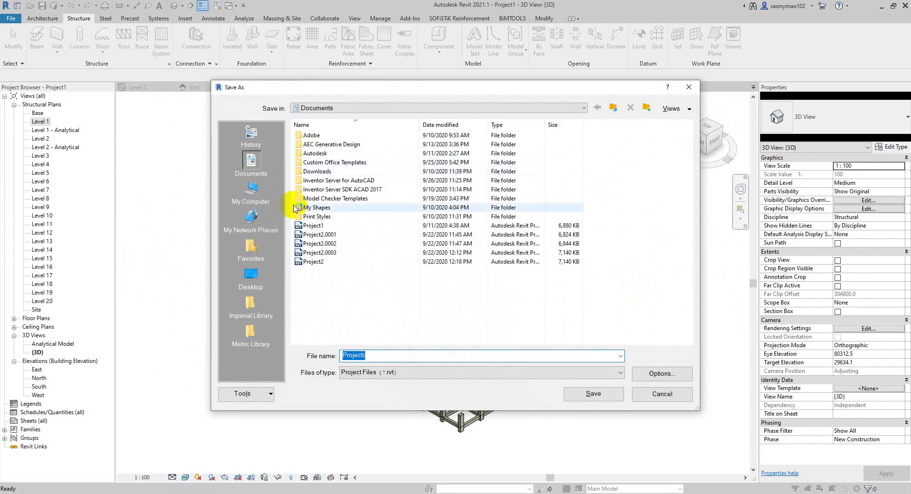
left_click(689, 87)
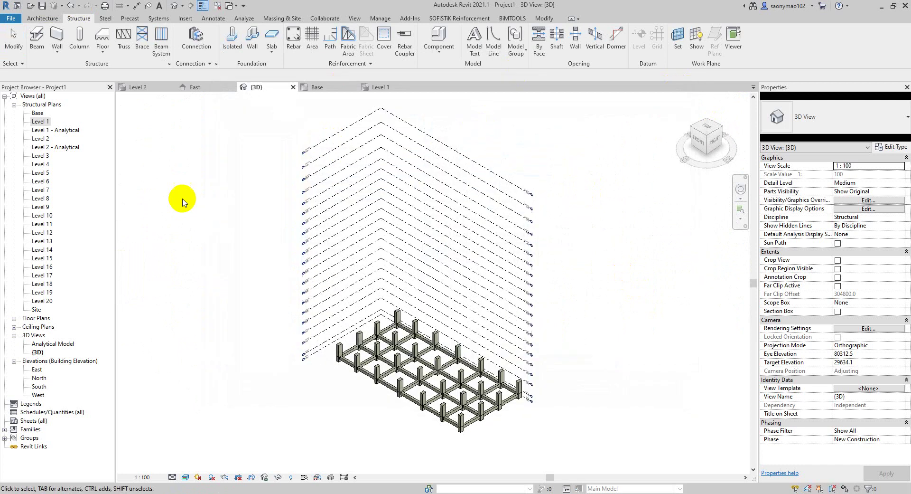
left_click(42, 6)
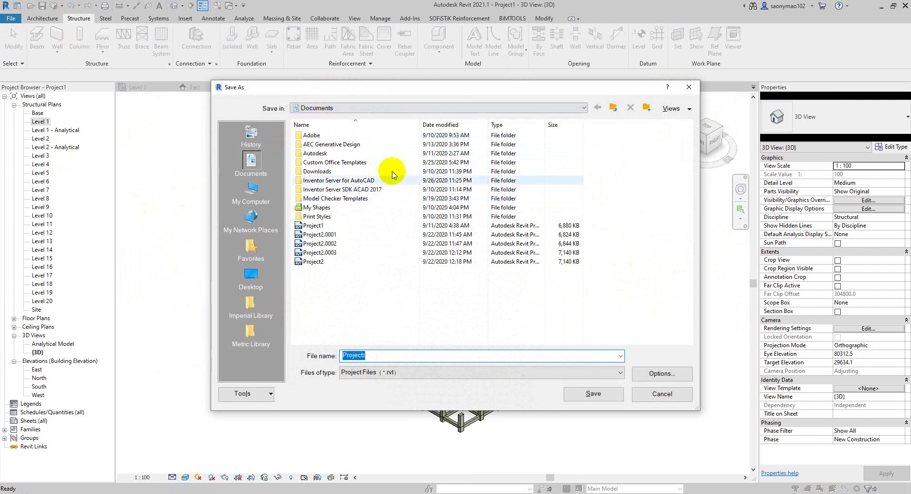
left_click(647, 109)
type("Building 20Floors")
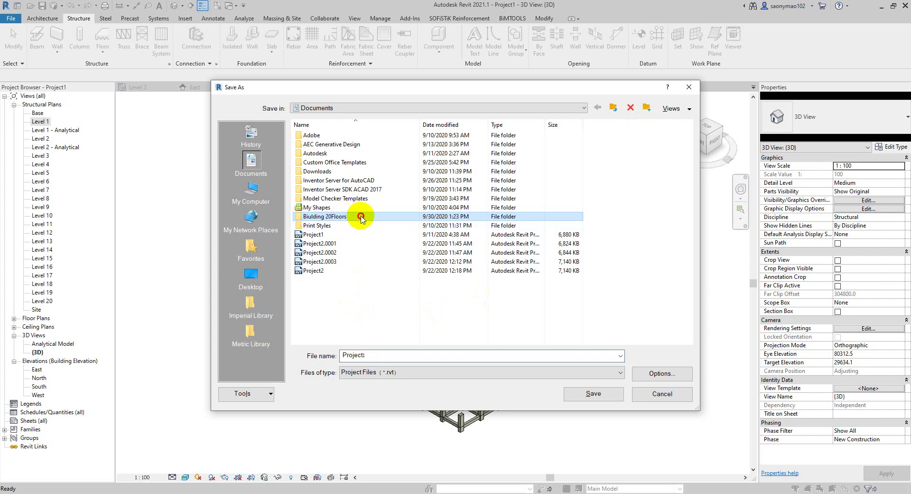
double_click(360, 218)
double_click(384, 355)
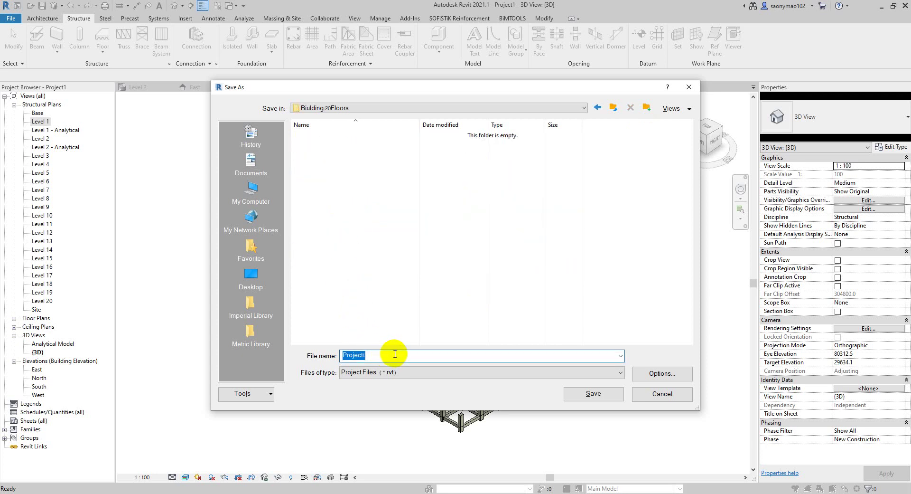
left_click(576, 395)
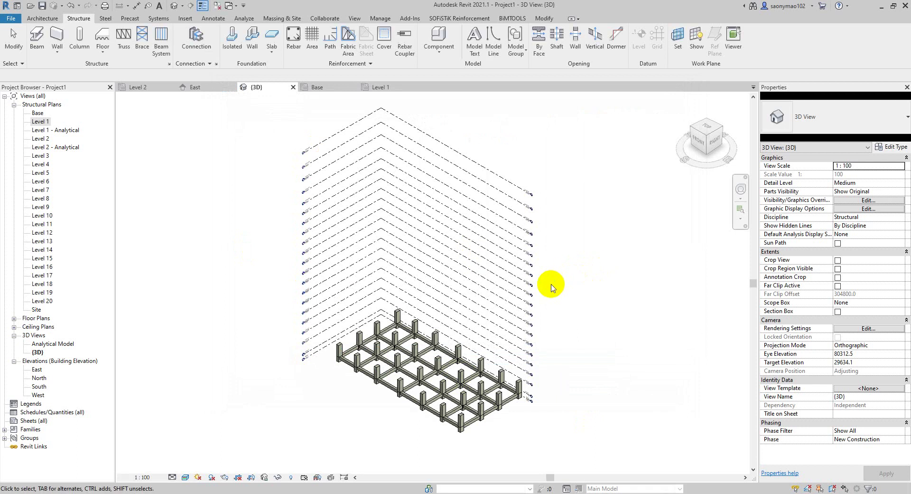
scroll(442, 389, "up", 2)
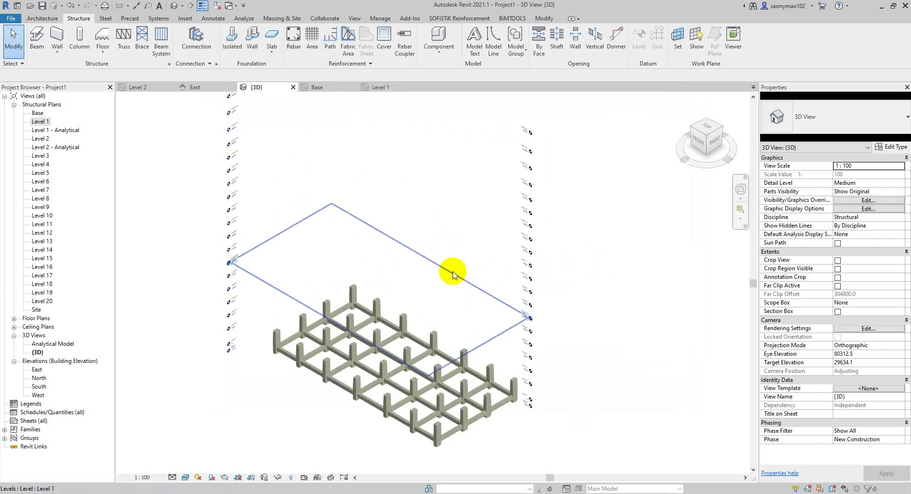
scroll(579, 250, "down", 1)
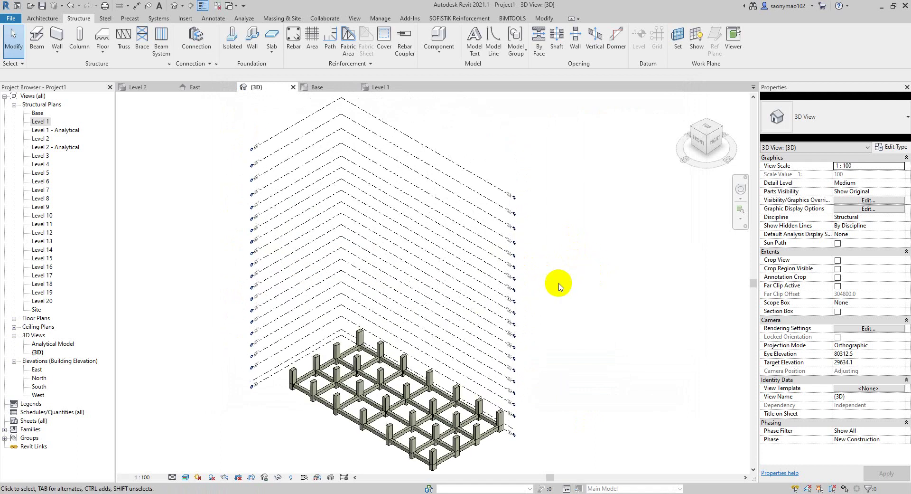
left_click(42, 7)
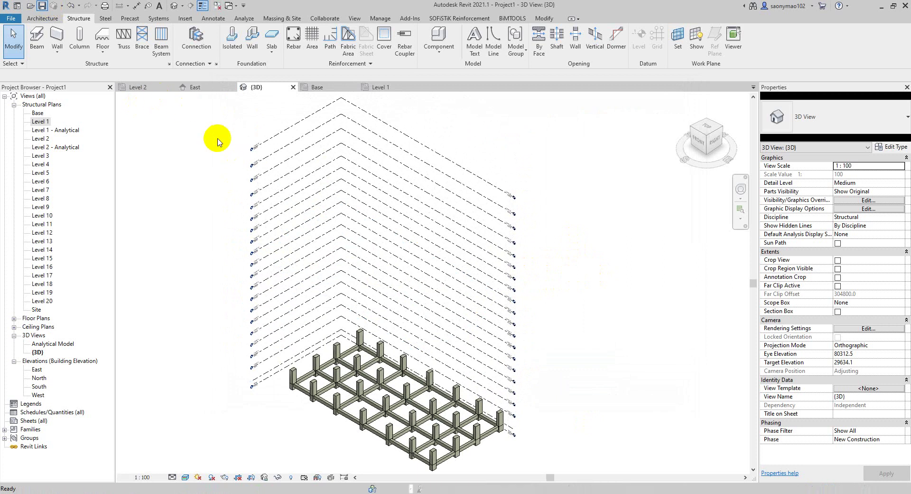